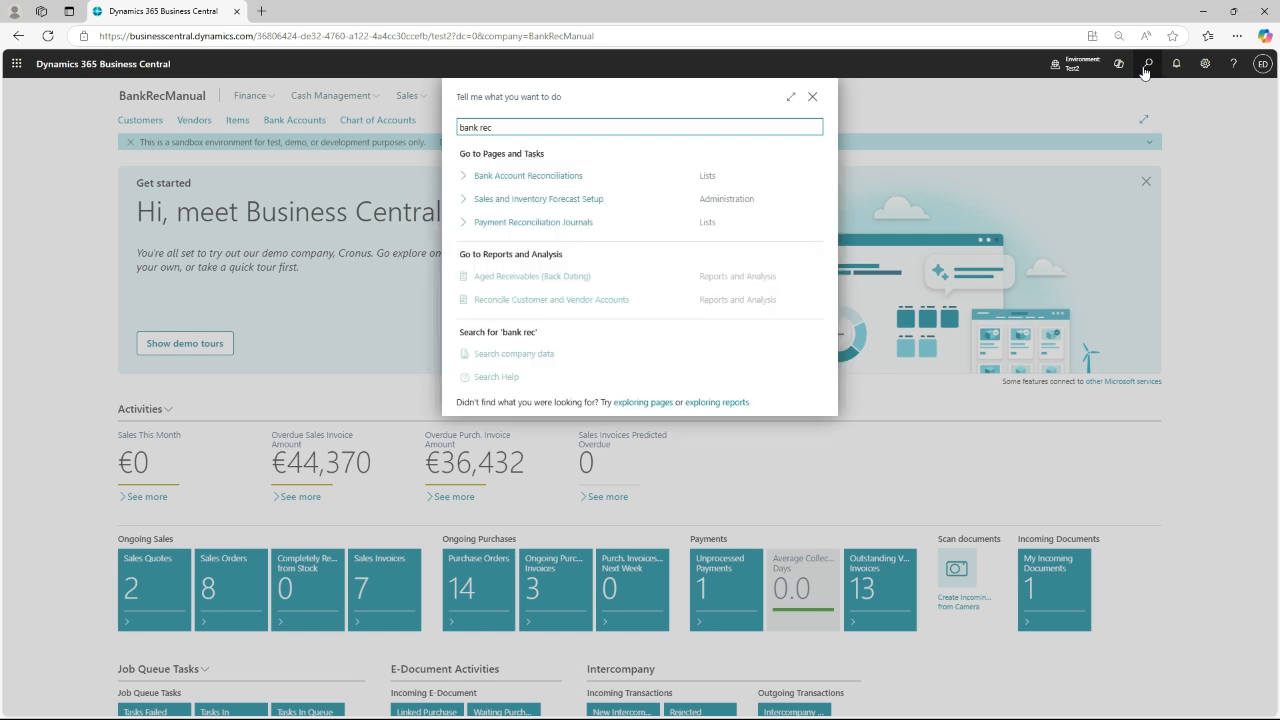
Open the Bank Account Reconciliations list and create a new reconciliation for bank account MYBANK.
click(513, 177)
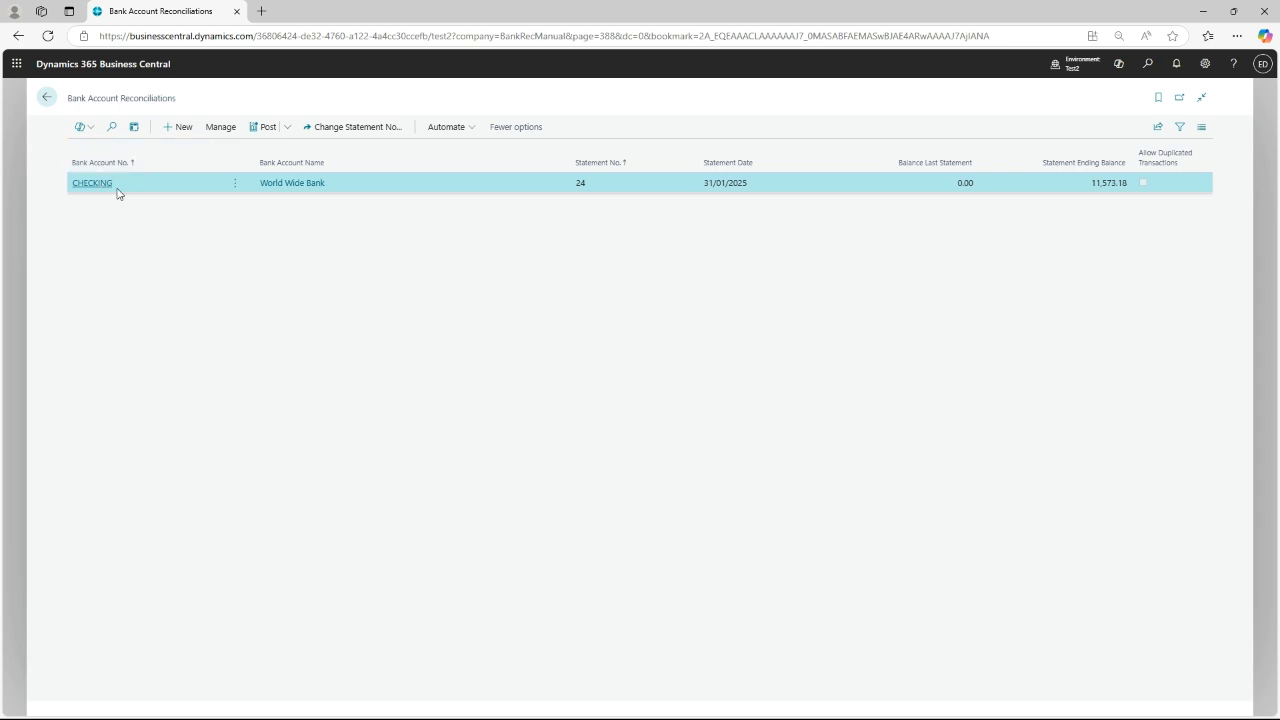
click(183, 131)
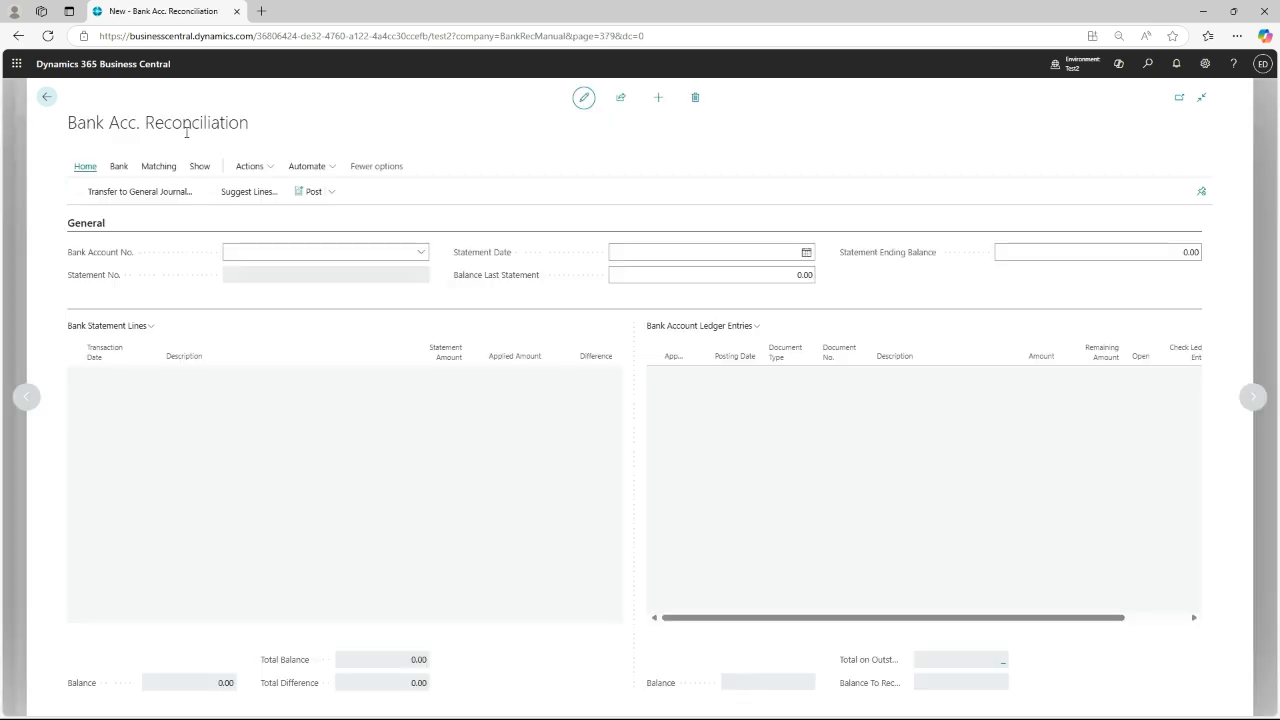
click(422, 270)
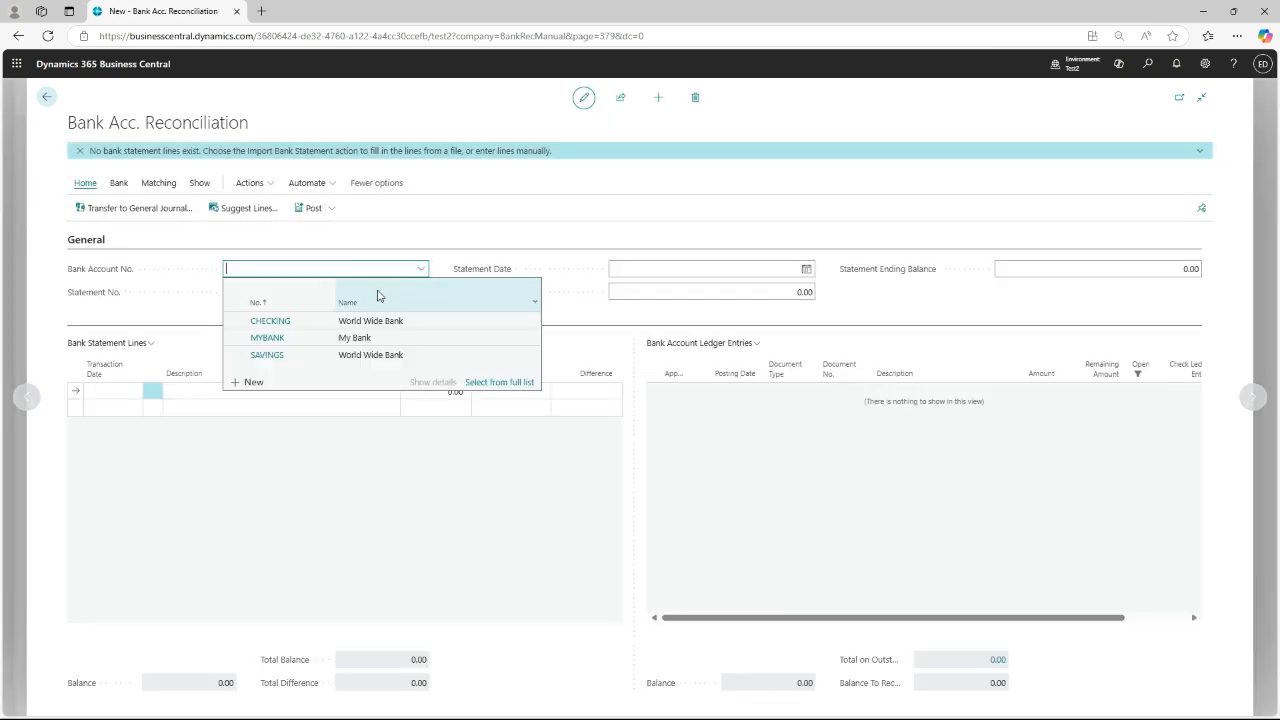
click(293, 340)
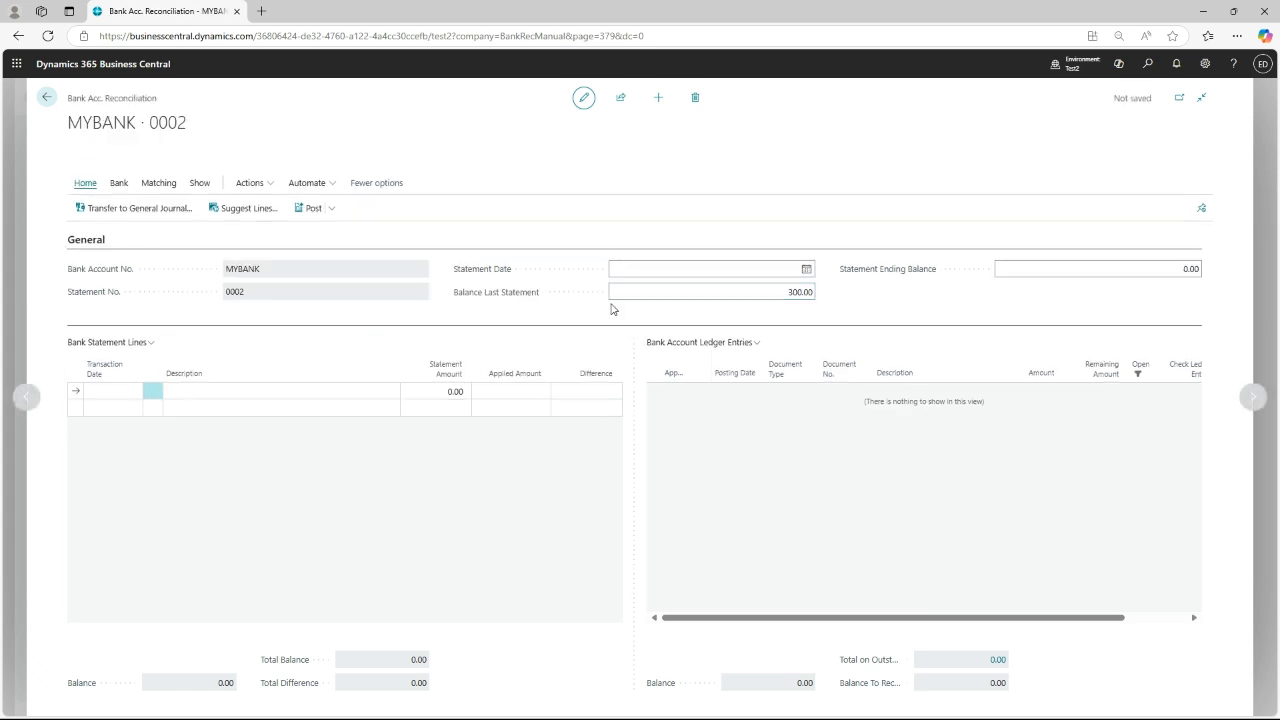
Set the reconciliation's statement date to 30/04/2025 and its statement ending balance to 951.88.
click(702, 264)
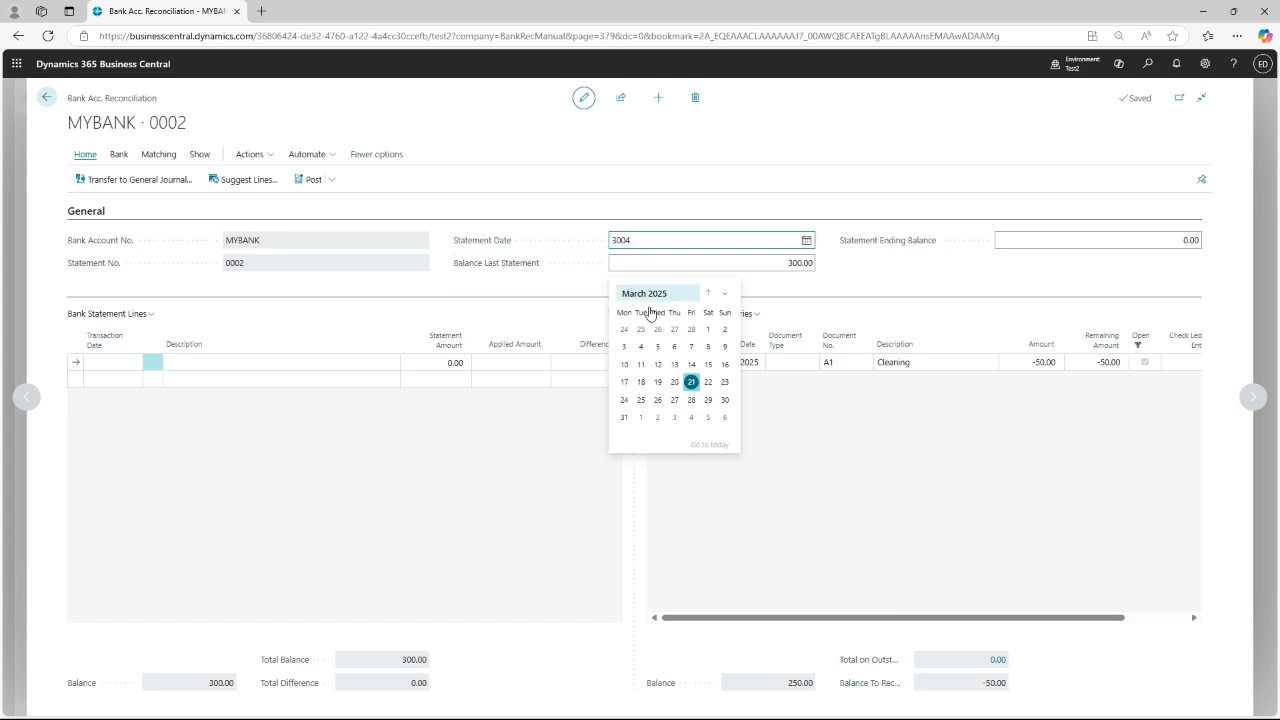
key(Tab)
click(1008, 241)
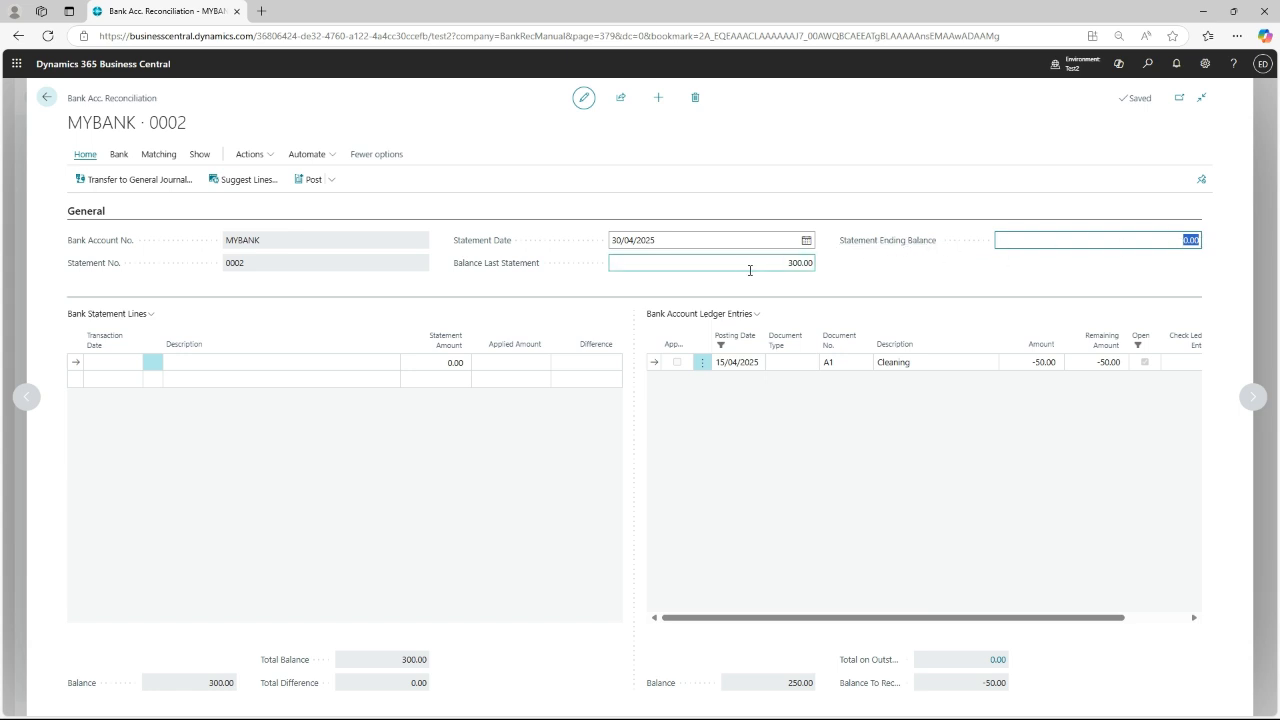
mouse_move(501, 271)
click(1166, 241)
double_click(1191, 241)
text(2)
key(Tab)
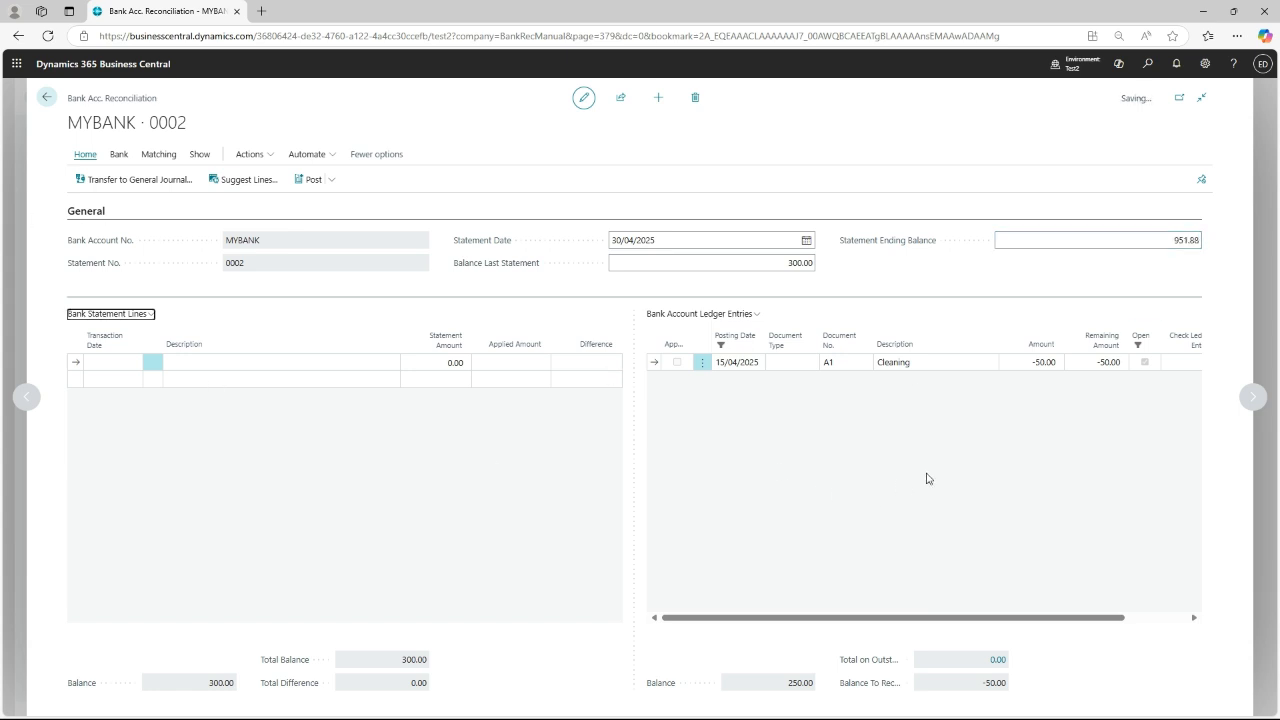
Paste the four copied bank transactions dated 15/04/2025 to 18/04/2025 into the bank statement lines.
scroll(927, 479, right, 3)
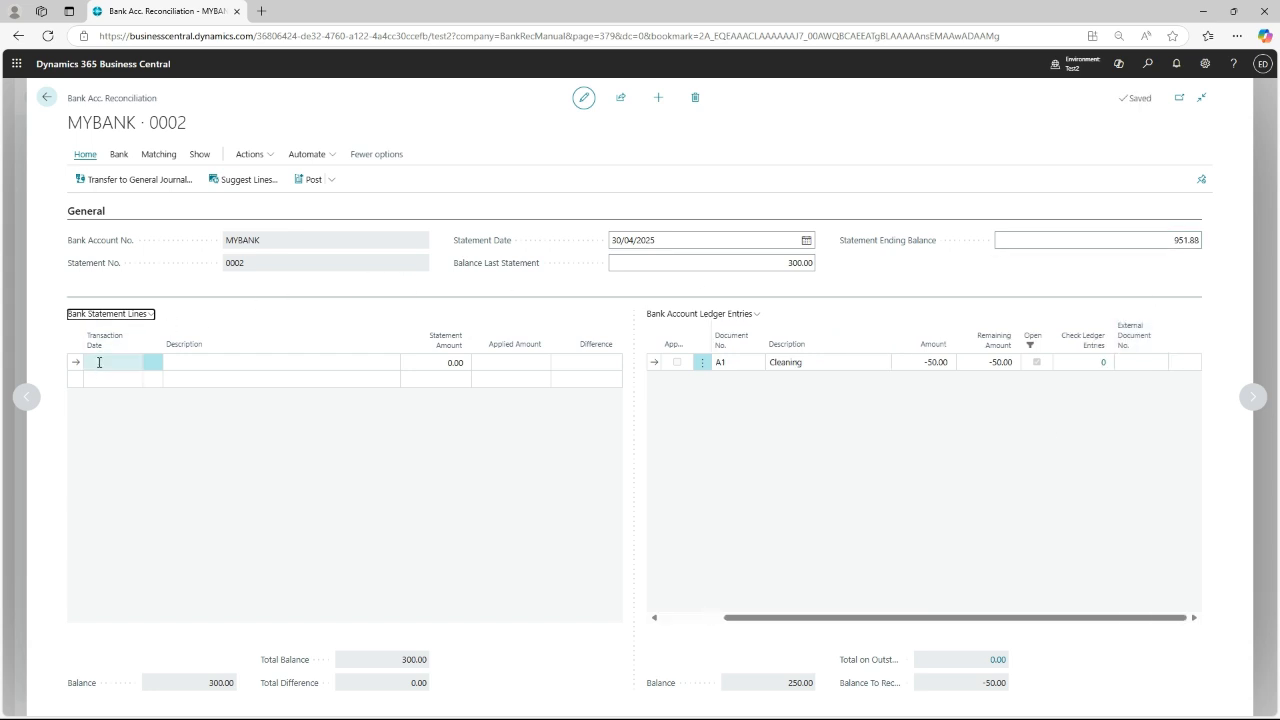
click(99, 362)
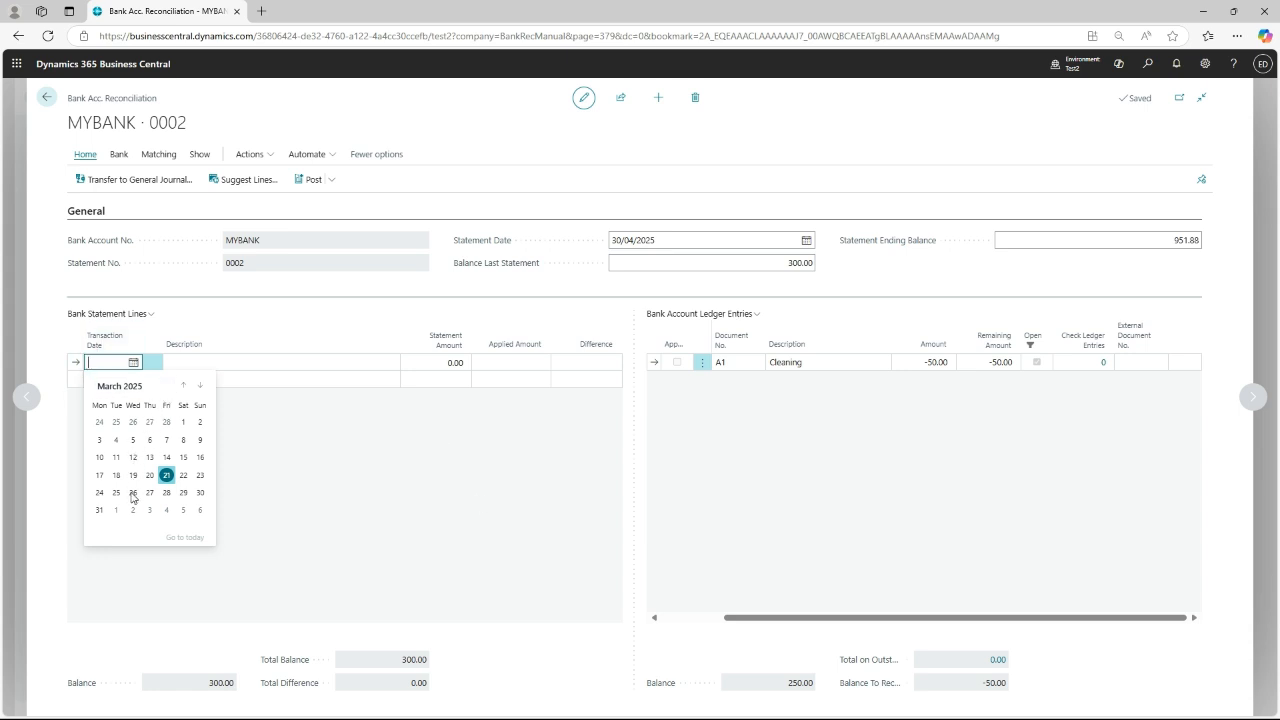
key(ctrl+v)
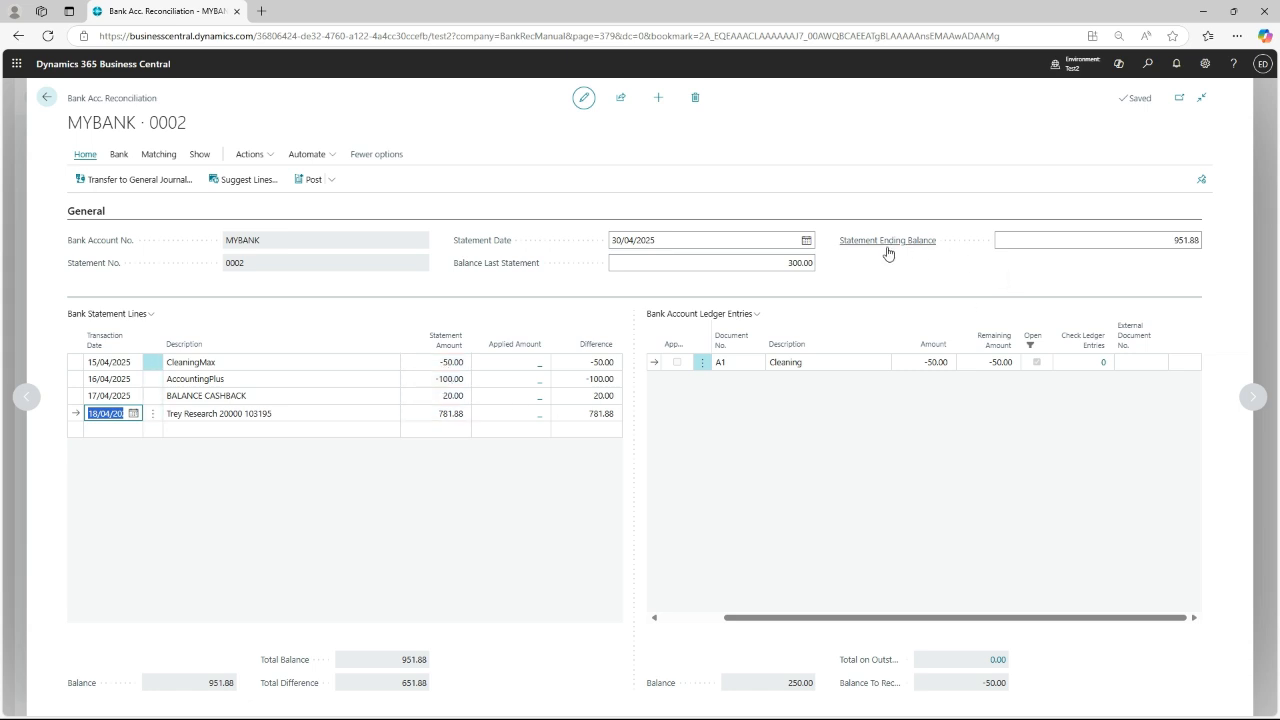
mouse_move(891, 250)
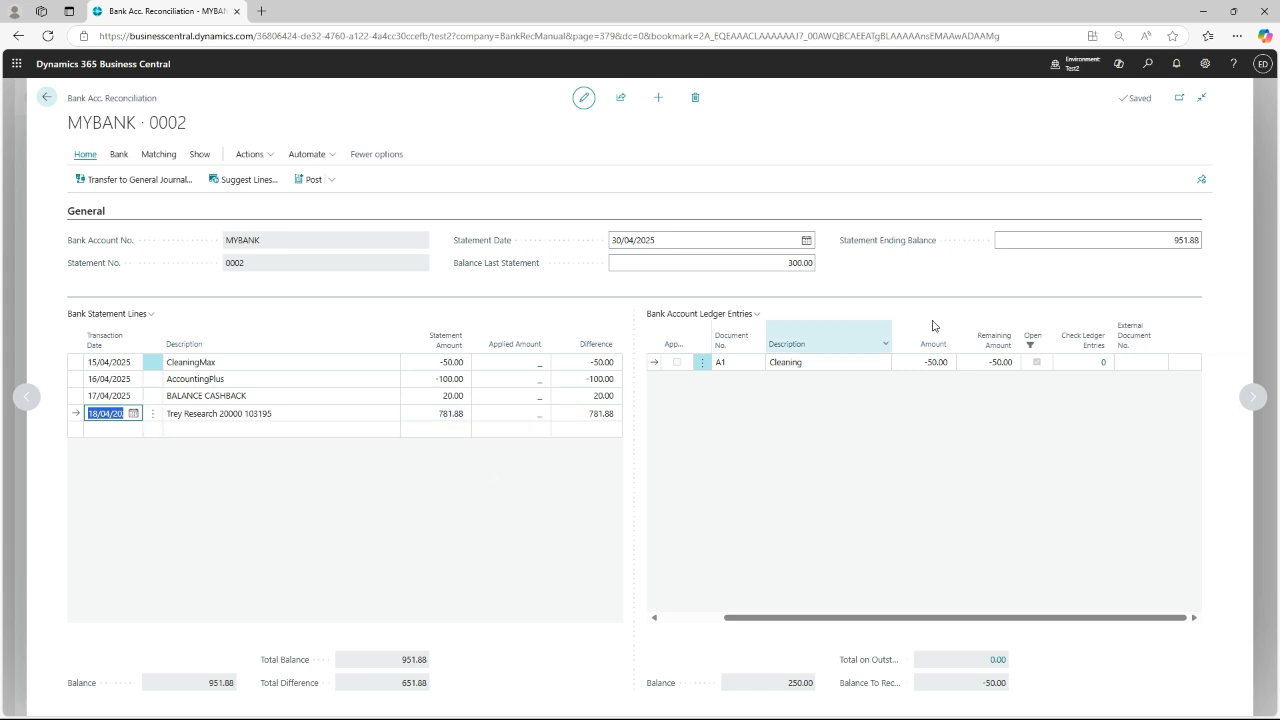
Try 0 and 18 as the statement amount of the BALANCE CASHBACK line and restore it to 20.
click(274, 396)
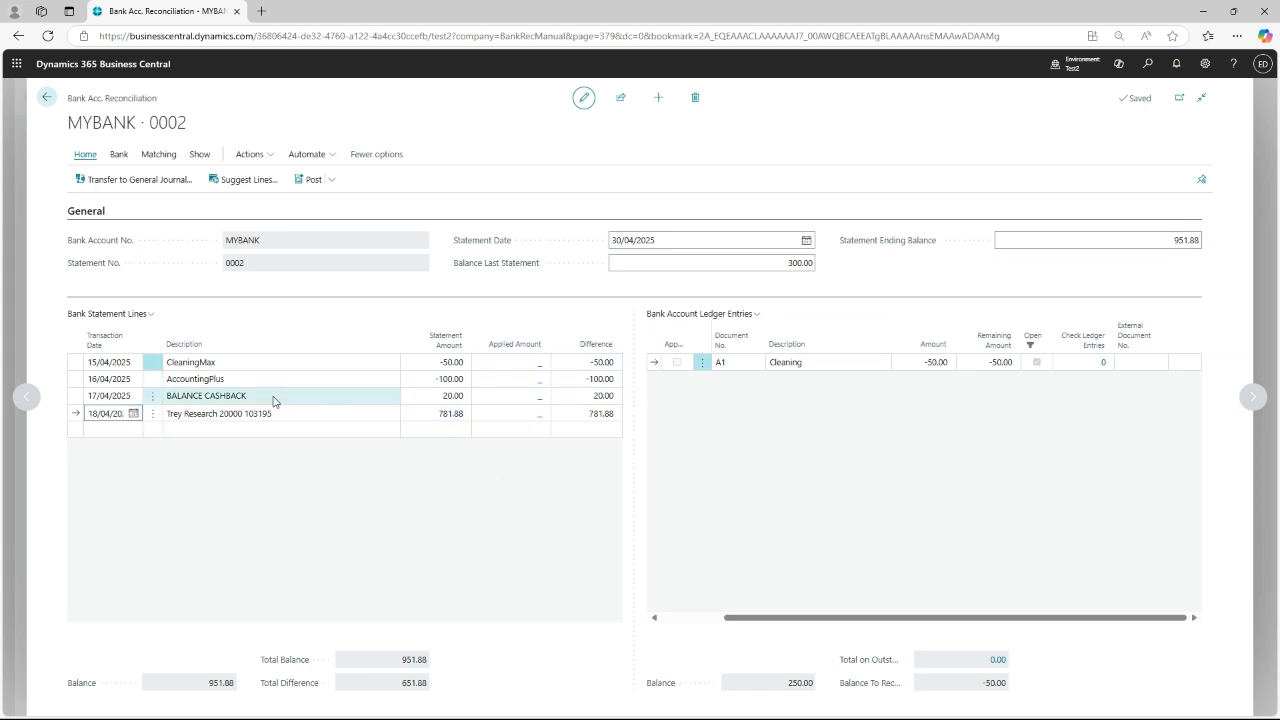
click(432, 397)
key(BackSpace)
text(0)
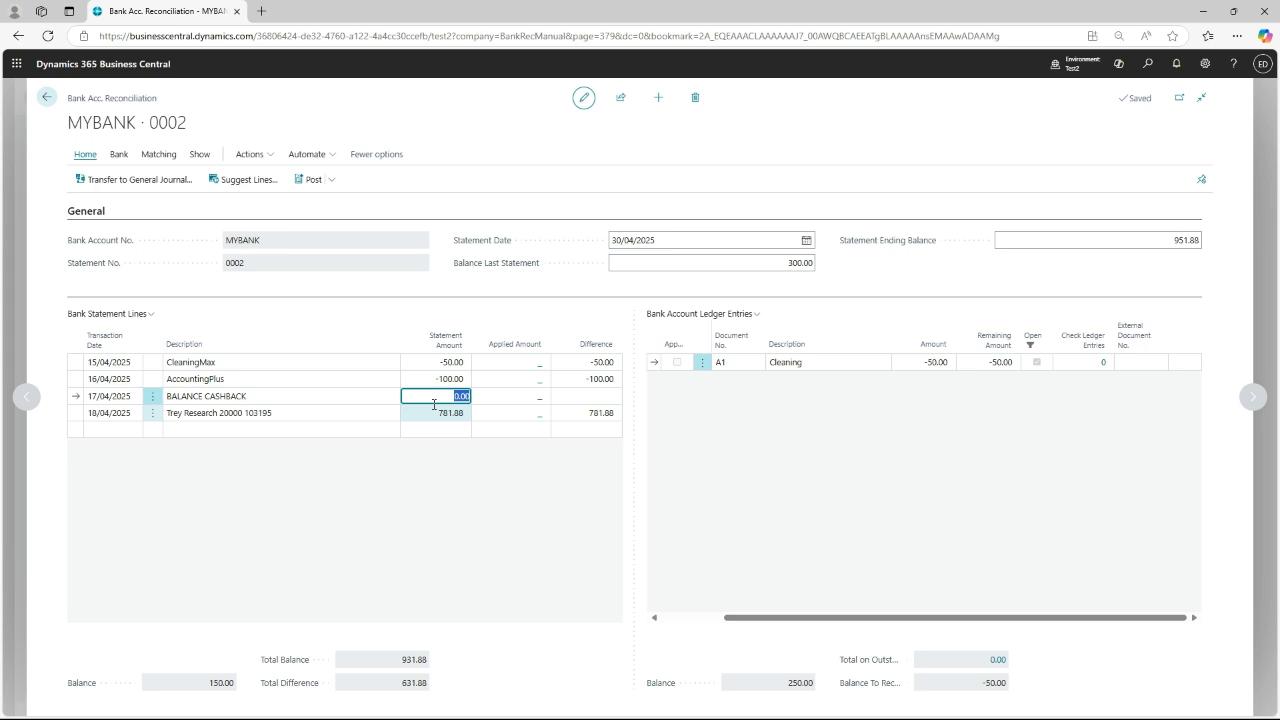
text(20)
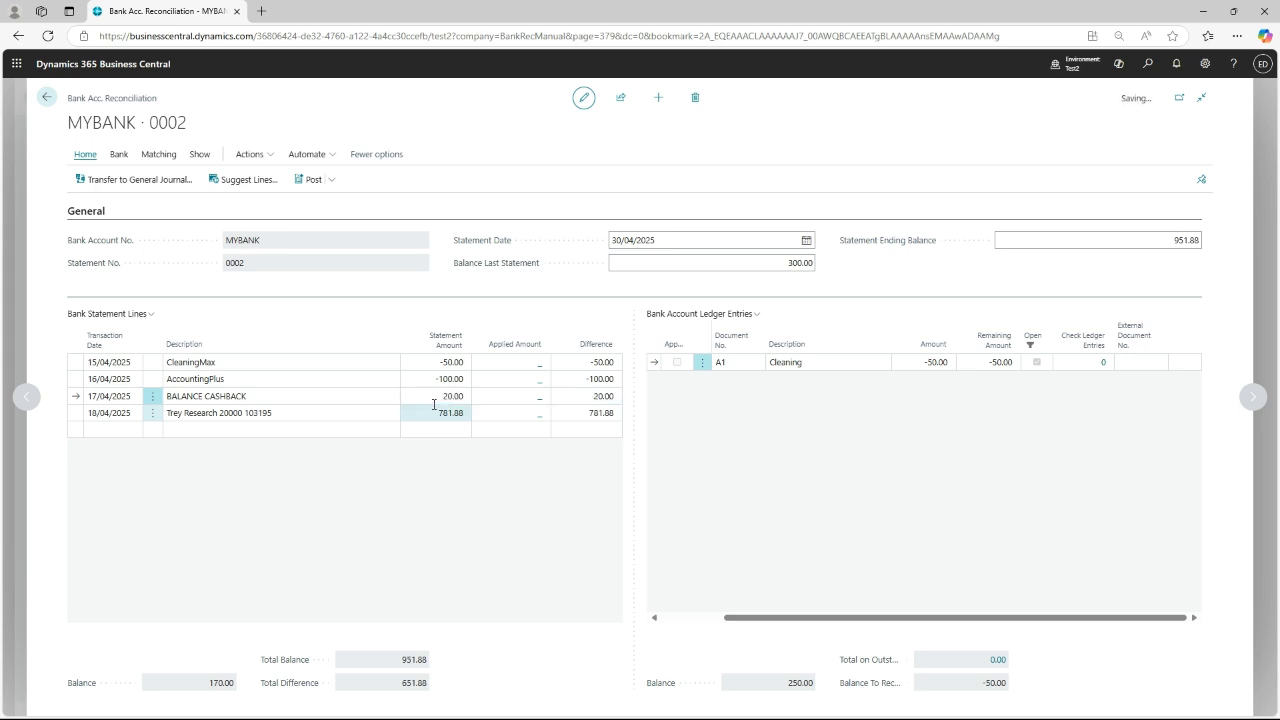
text(18)
key(Tab)
click(435, 397)
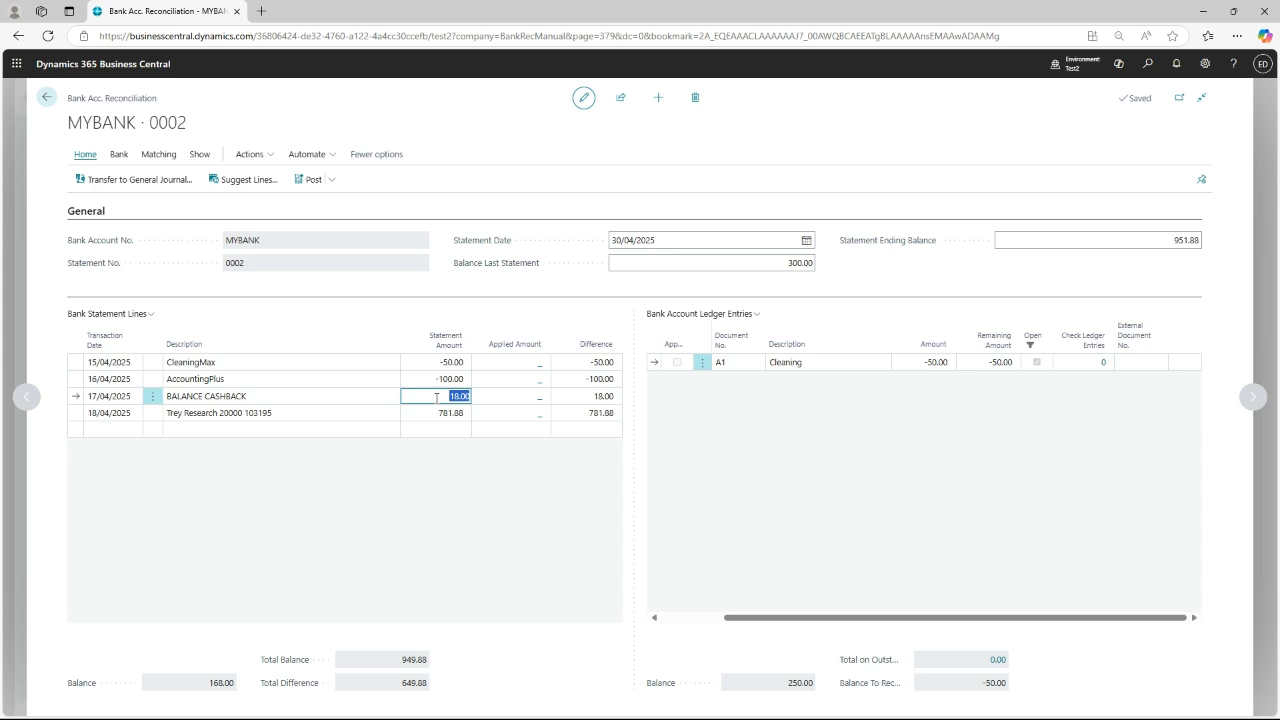
text(20)
key(Tab)
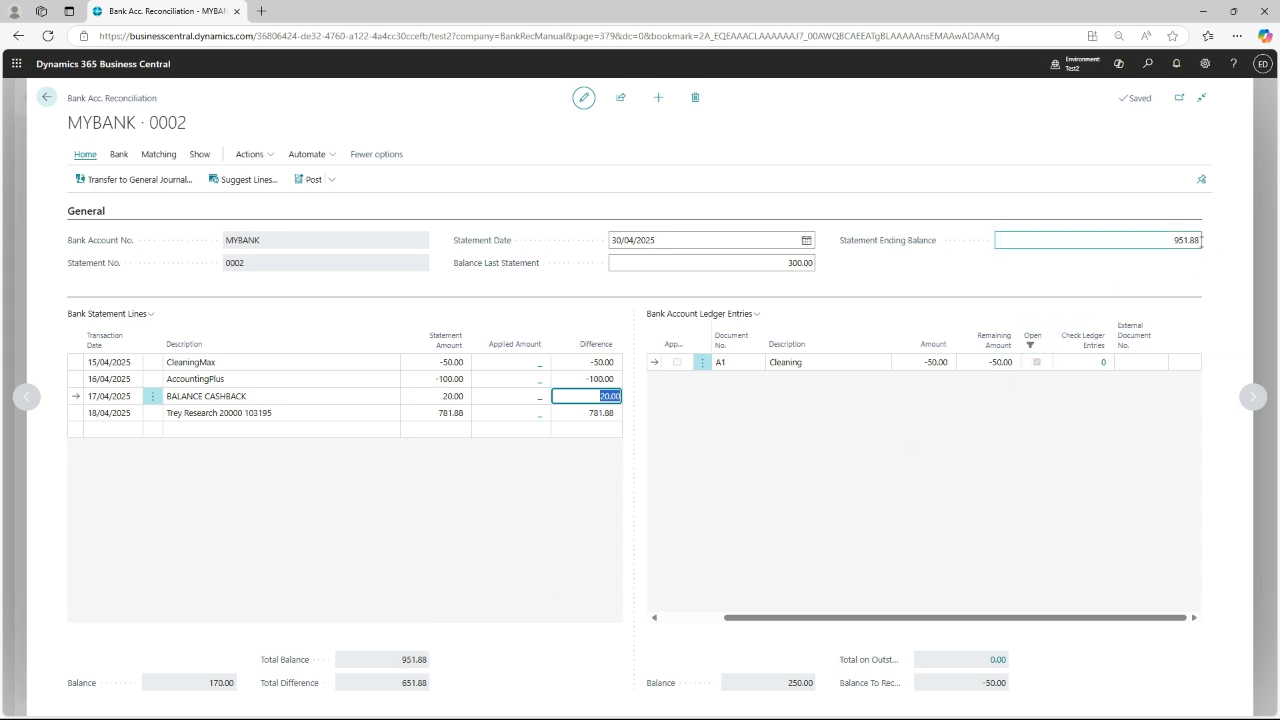
Review the CleaningMax, AccountingPlus, BALANCE CASHBACK and Trey Research statement lines against the bank account ledger entries.
click(228, 365)
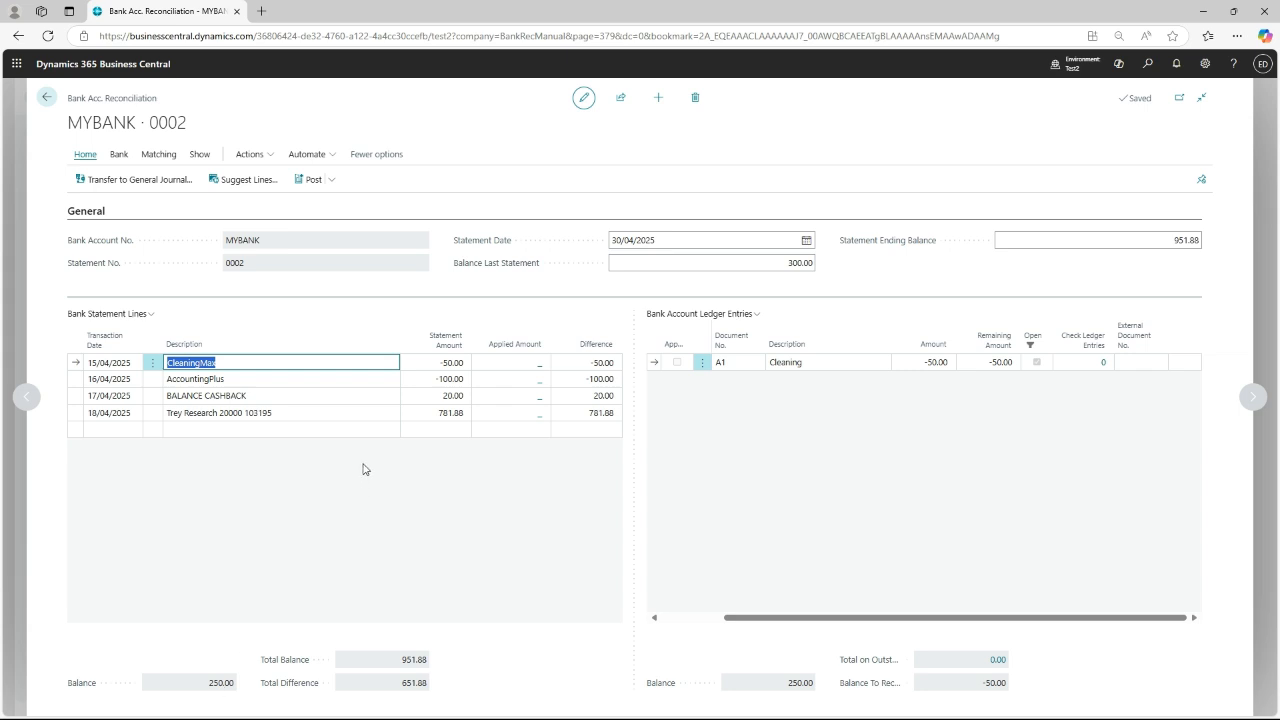
click(258, 380)
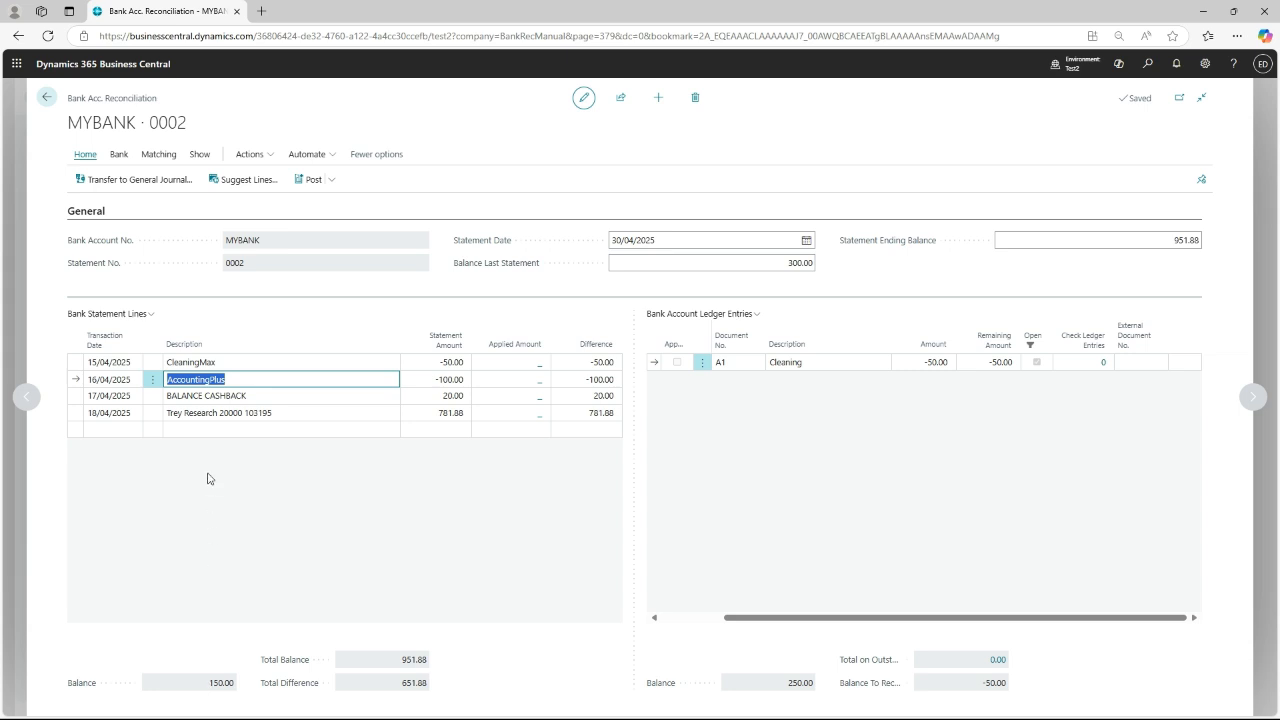
click(250, 398)
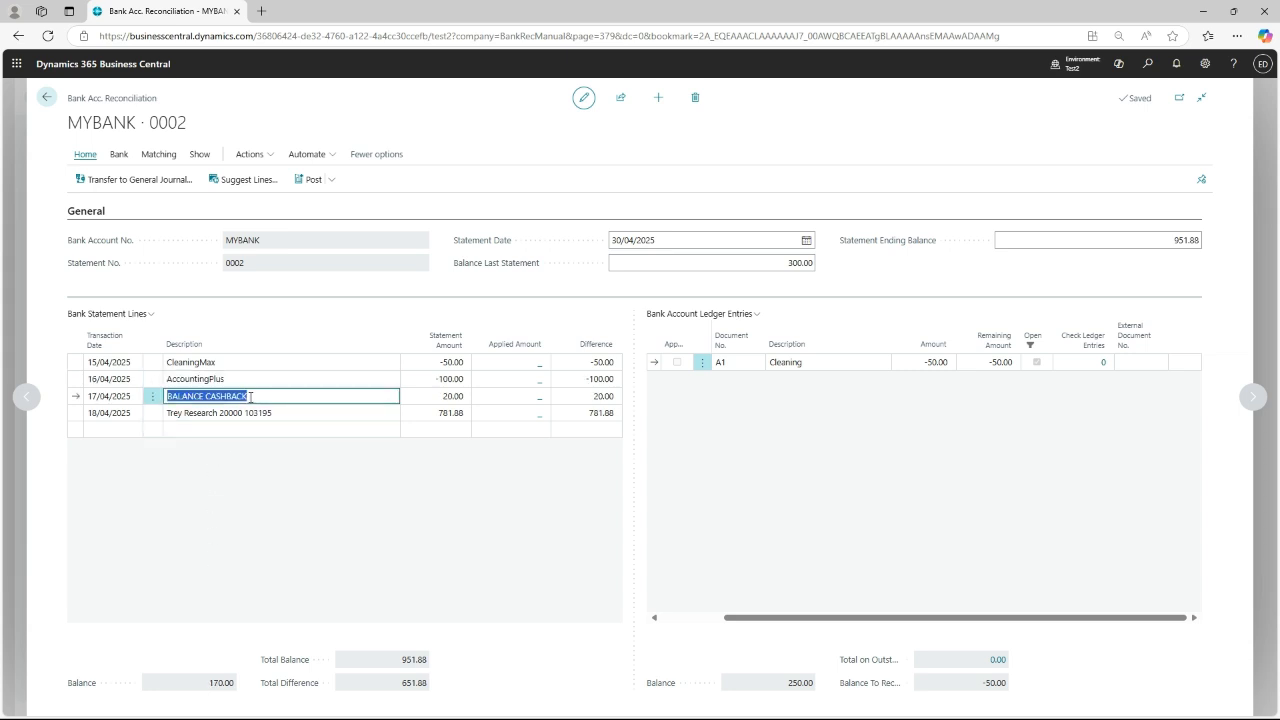
click(247, 416)
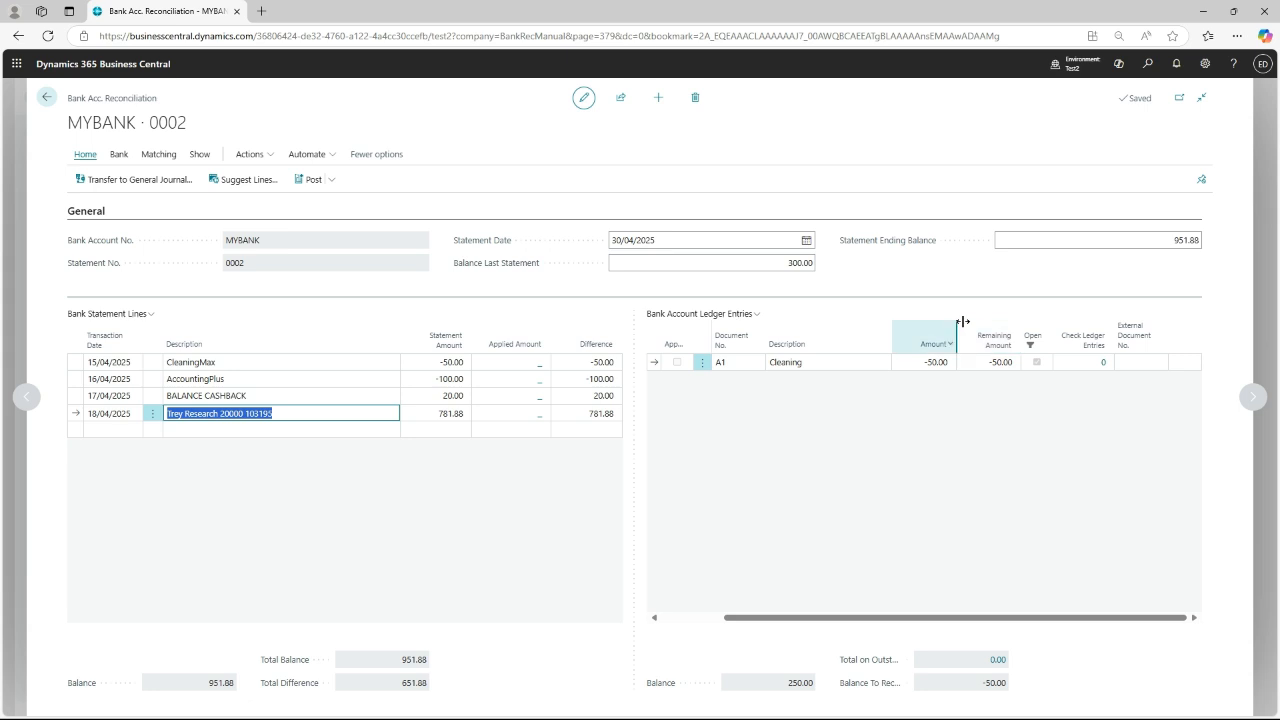
Manually match the CleaningMax statement line to the Cleaning ledger entry and remove that match.
click(215, 363)
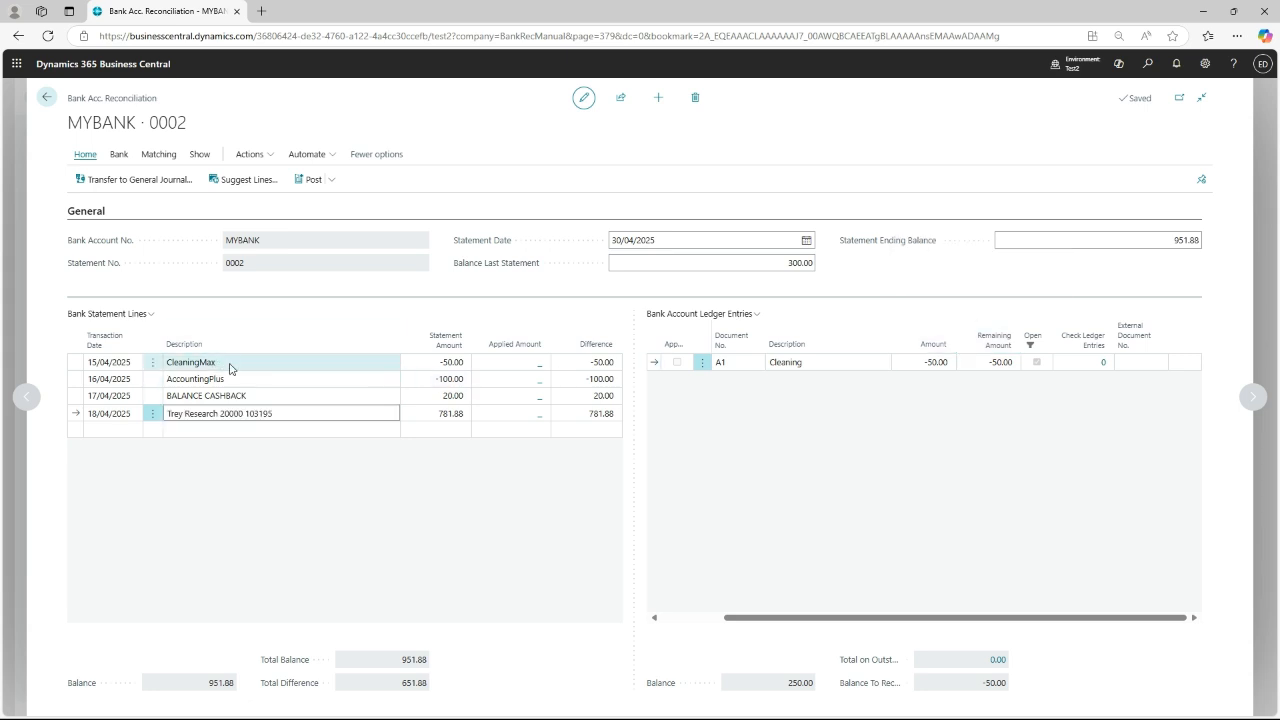
click(160, 155)
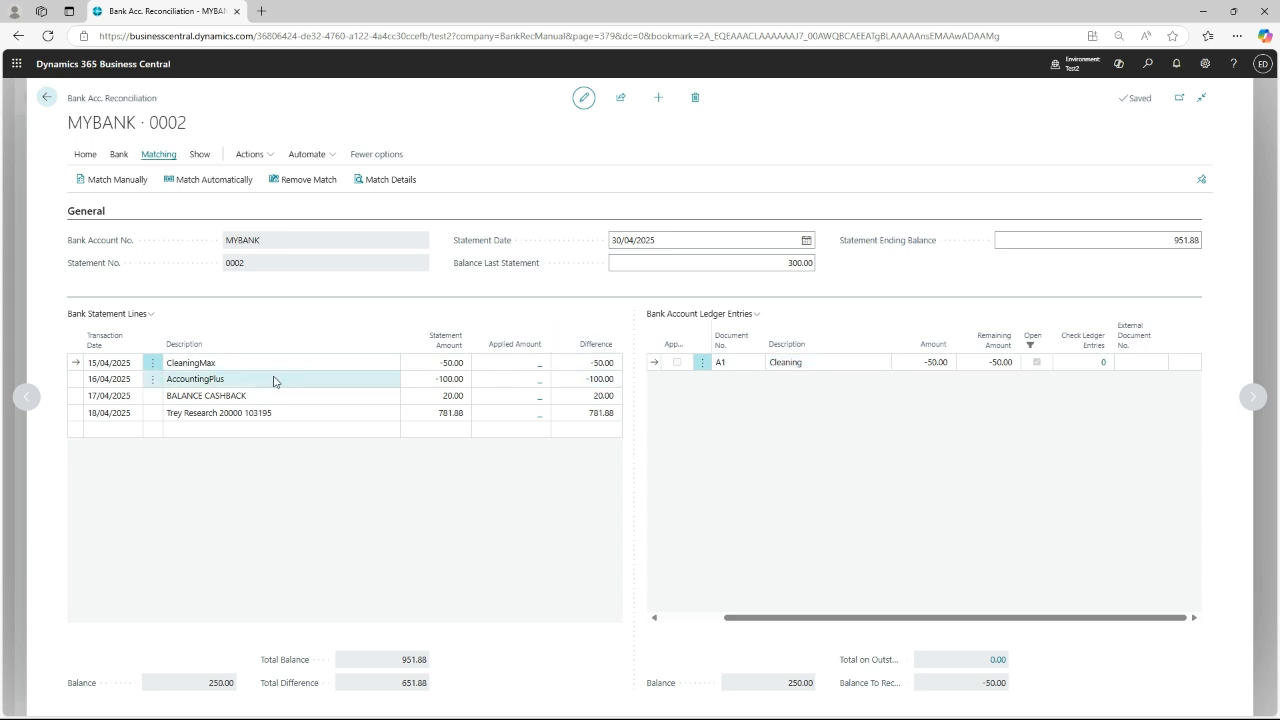
click(117, 181)
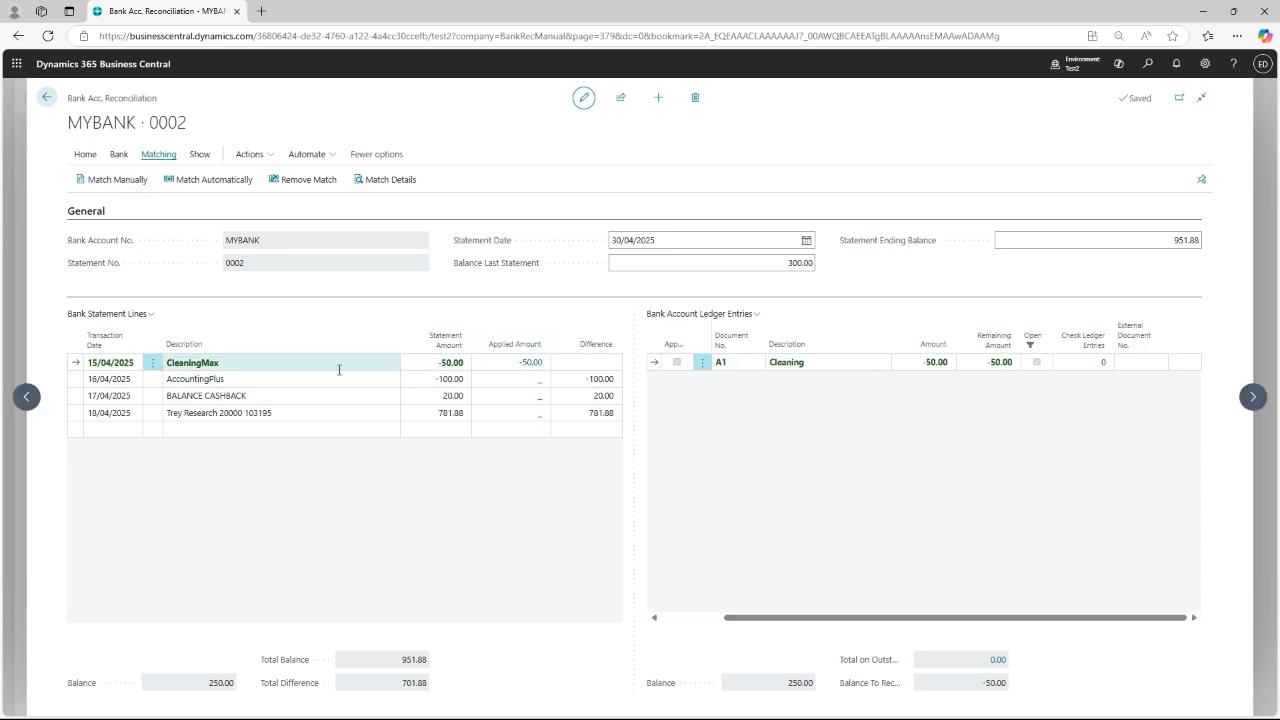
click(309, 185)
Manually match the BALANCE CASHBACK statement line to the Cleaning ledger entry and remove that match.
click(273, 397)
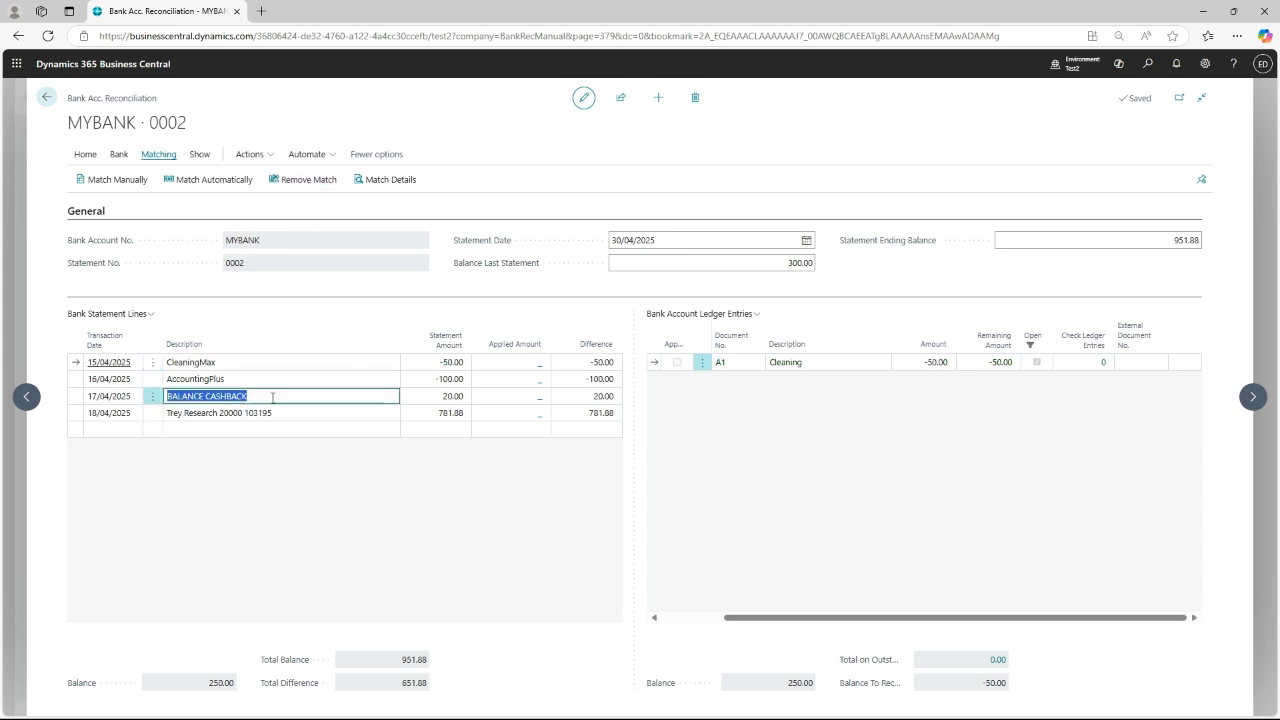
click(109, 181)
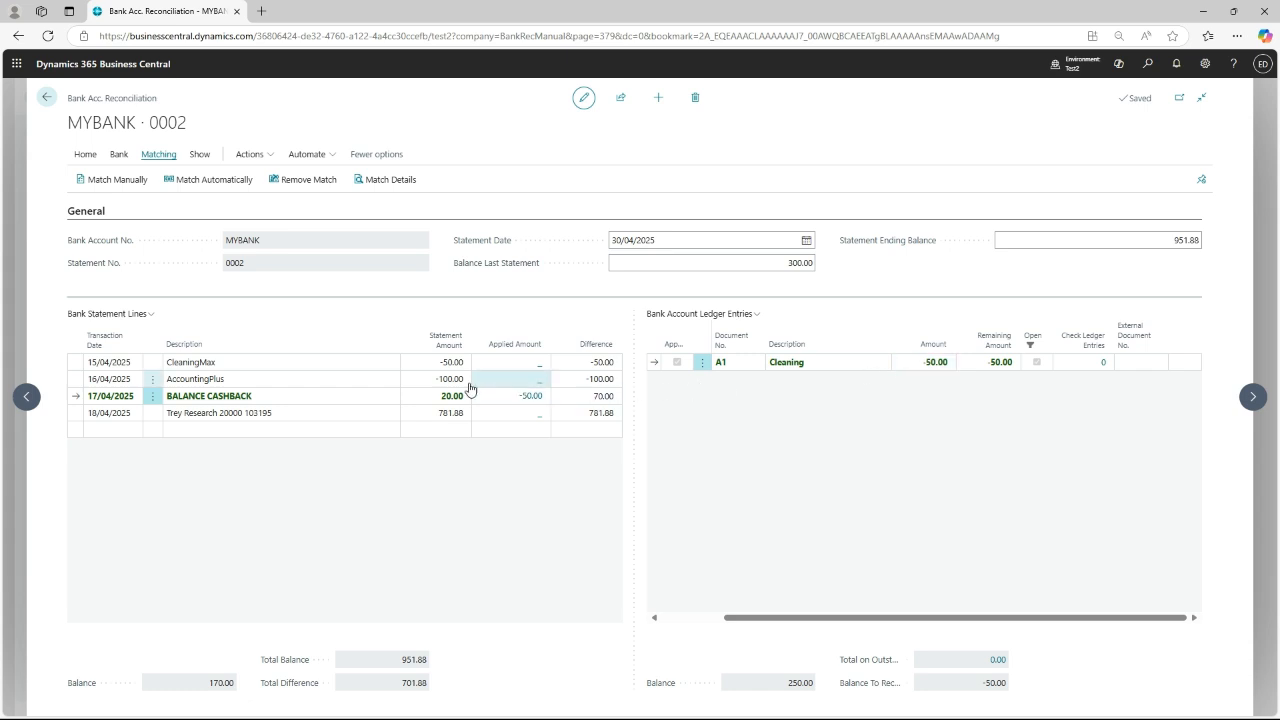
click(305, 183)
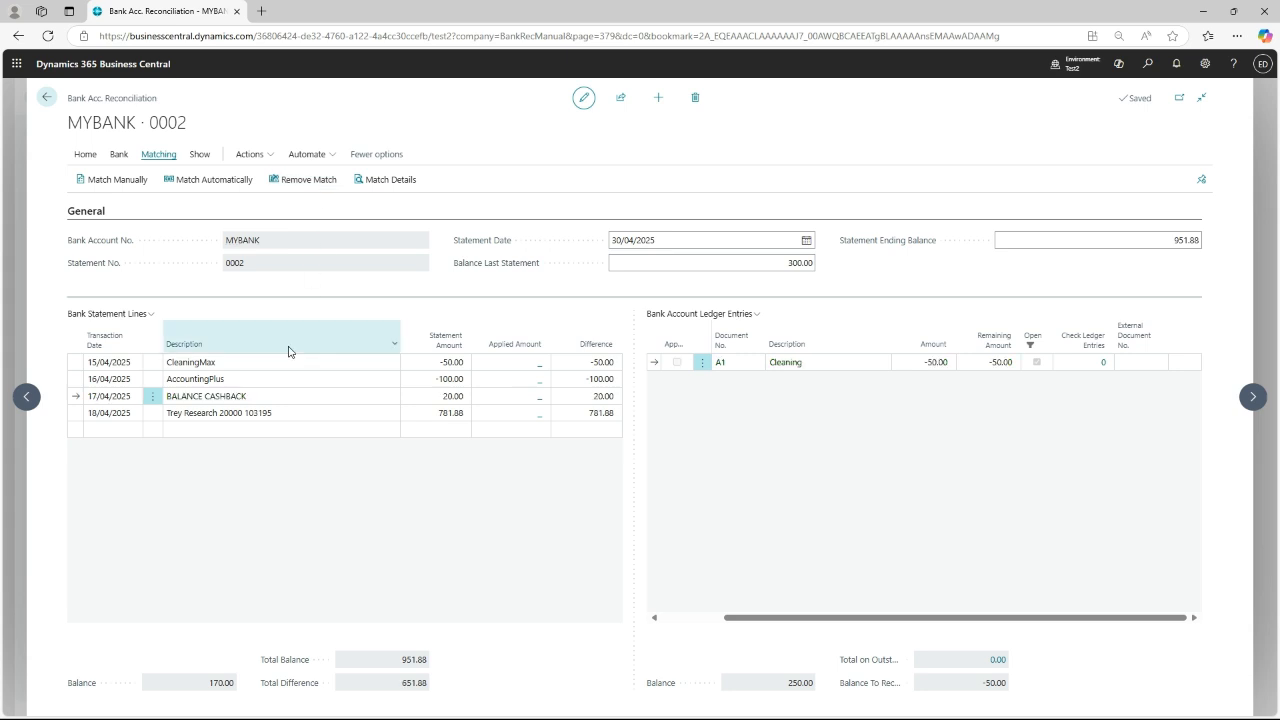
Manually match the AccountingPlus and BALANCE CASHBACK lines together to the Cleaning ledger entry, and remove the match.
ctrl+click(226, 384)
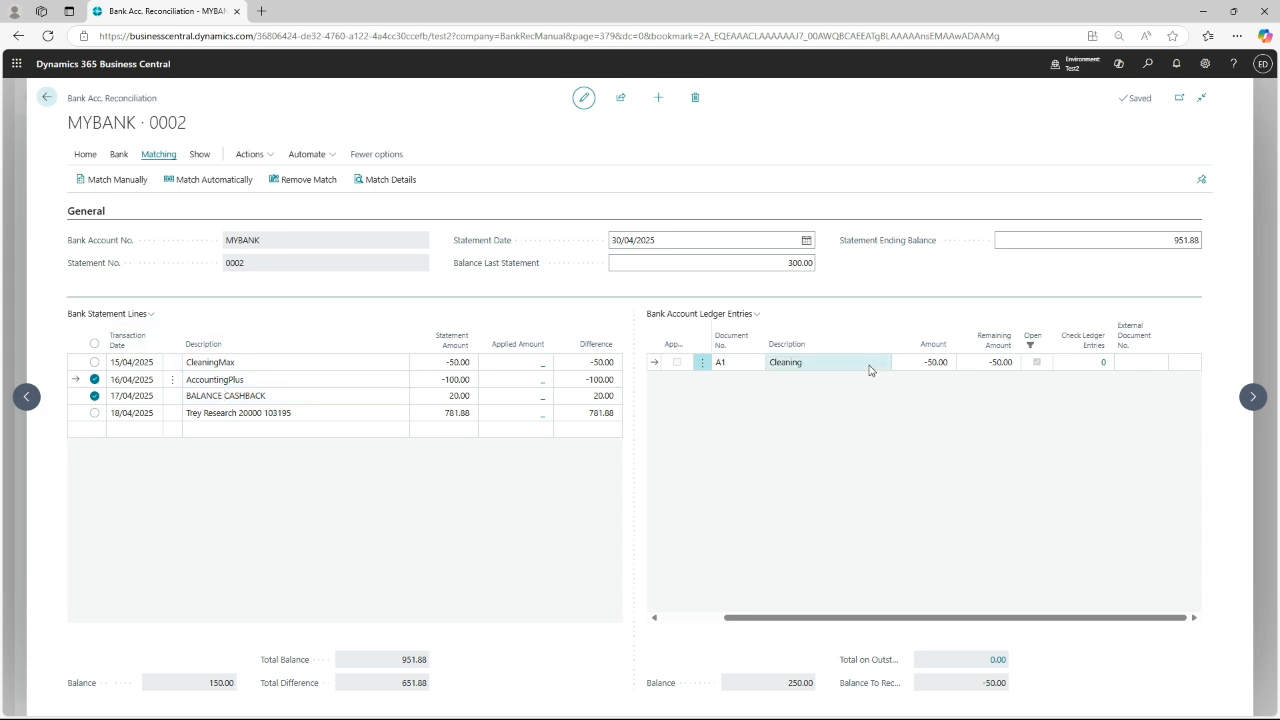
click(134, 183)
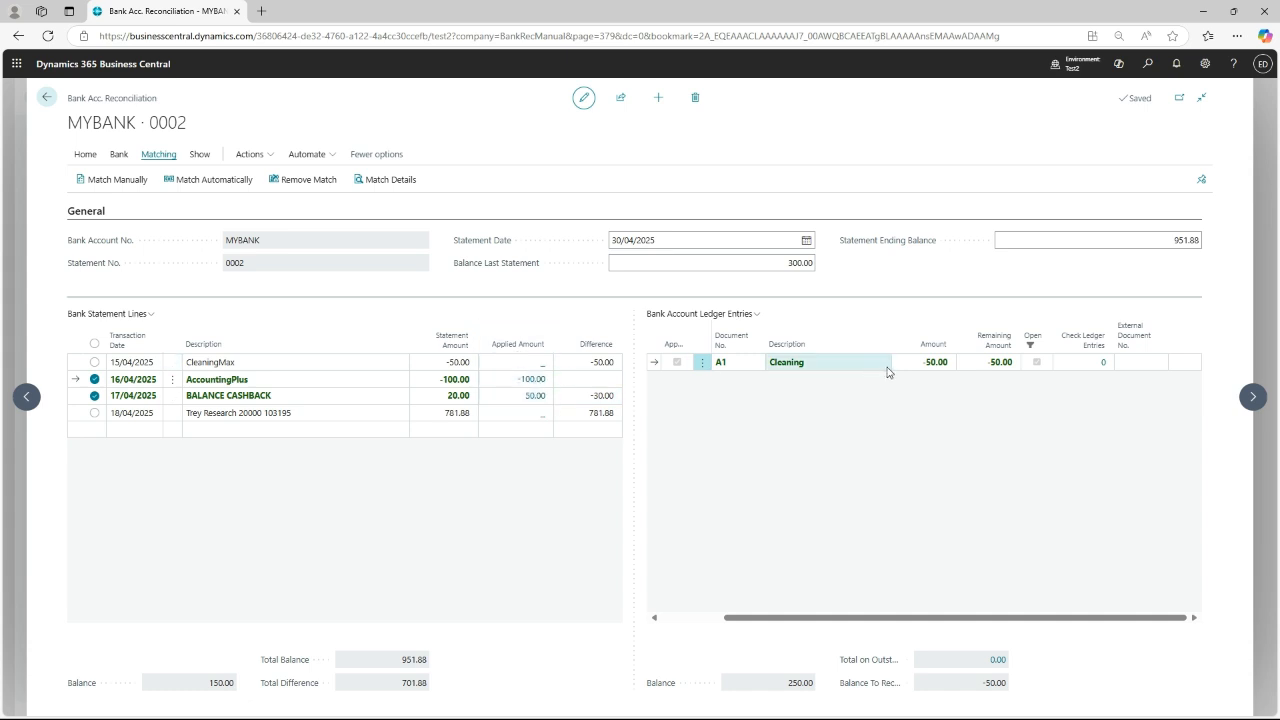
click(304, 181)
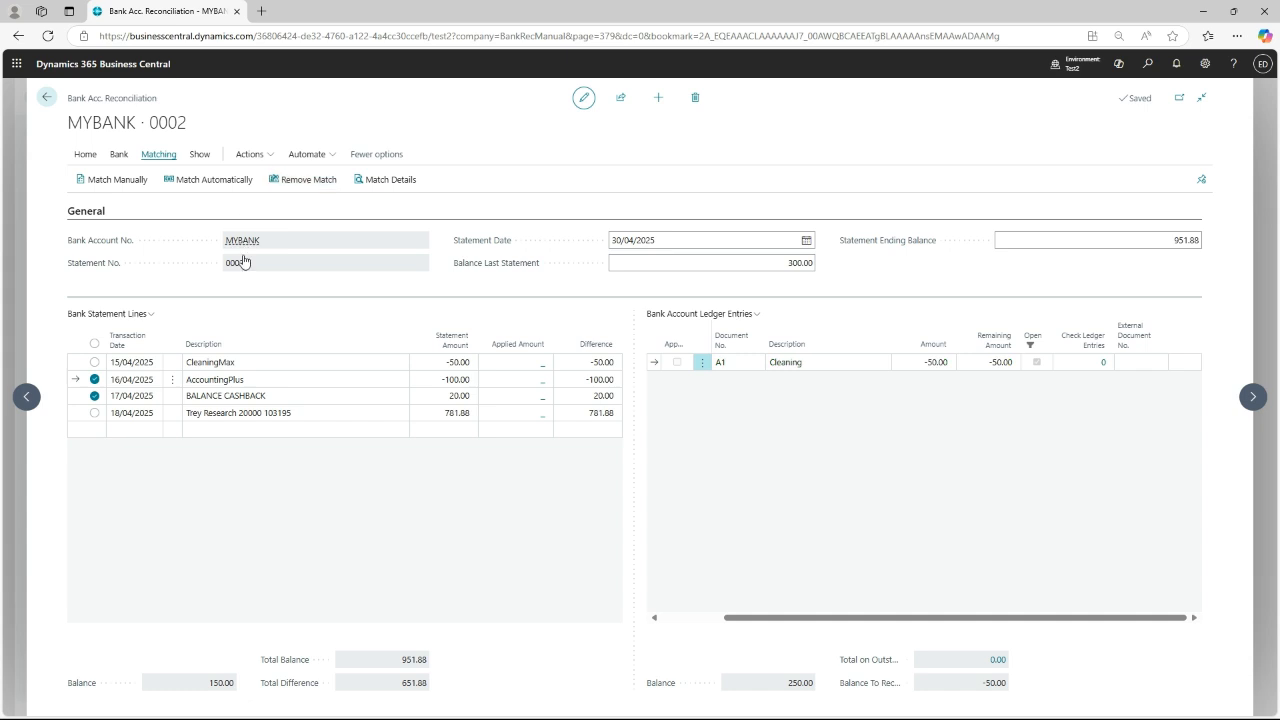
click(287, 379)
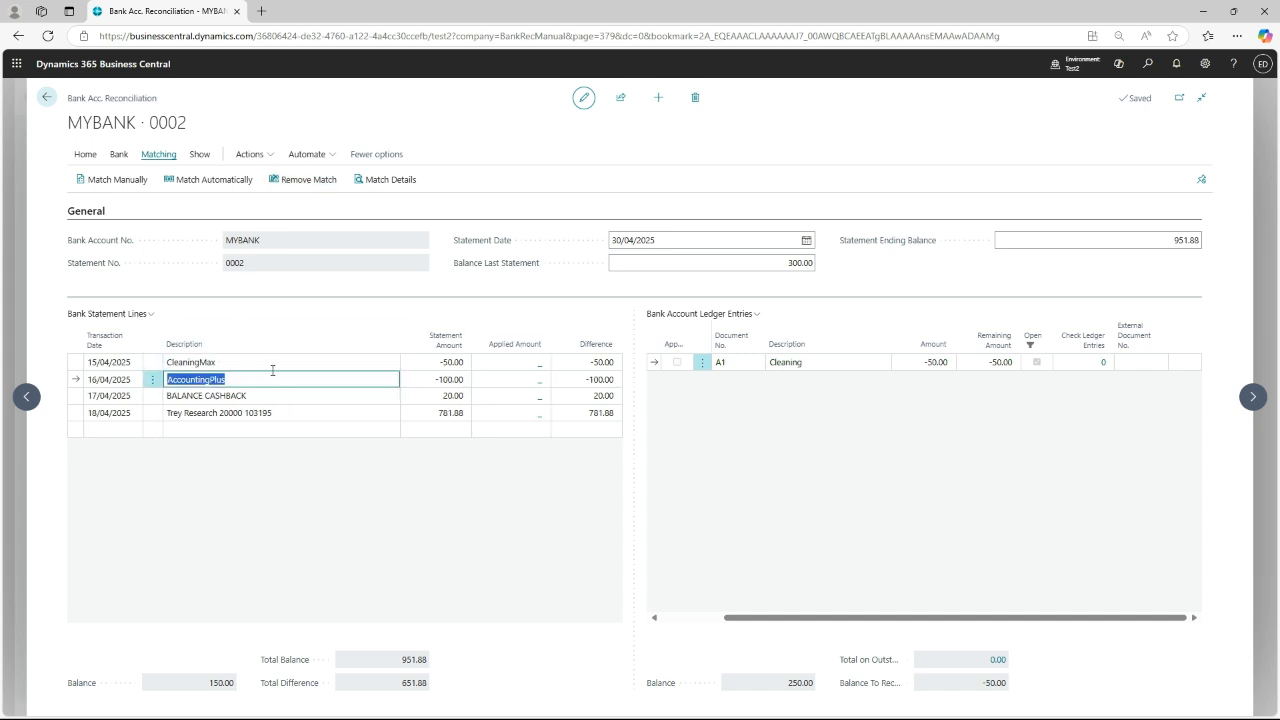
Match the bank statement lines automatically, leaving the transaction date tolerance empty.
click(216, 181)
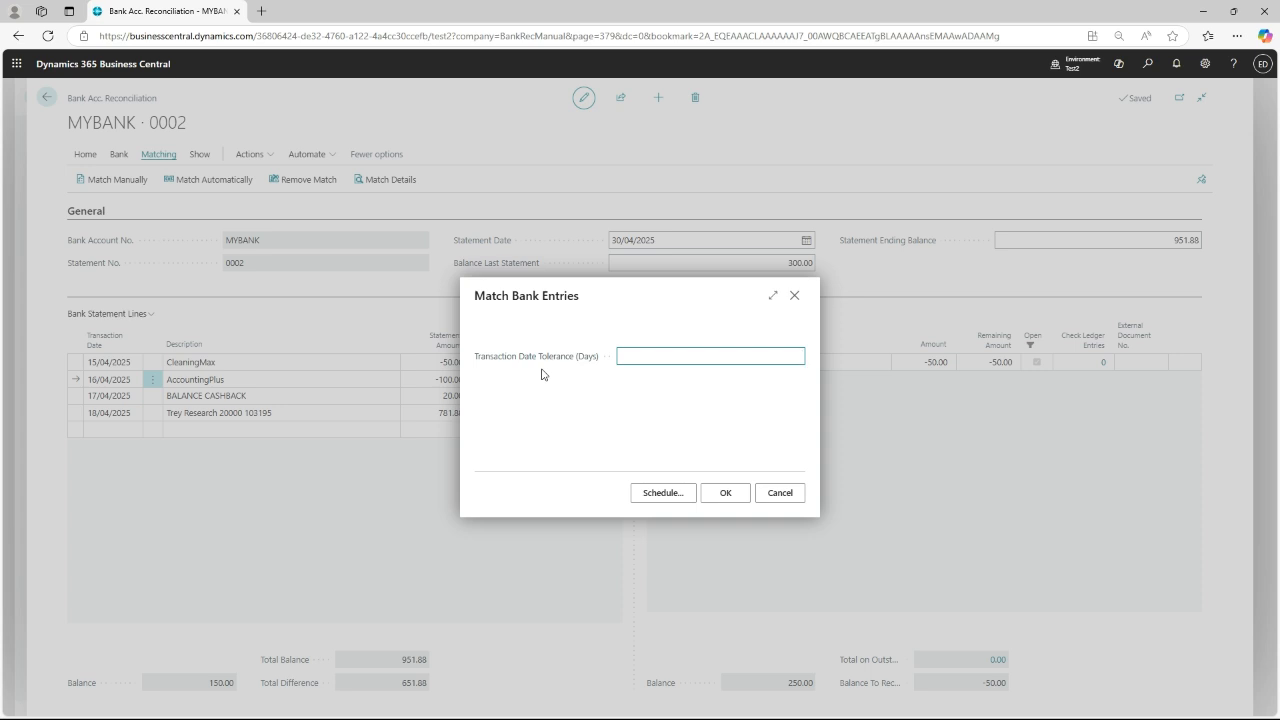
click(727, 495)
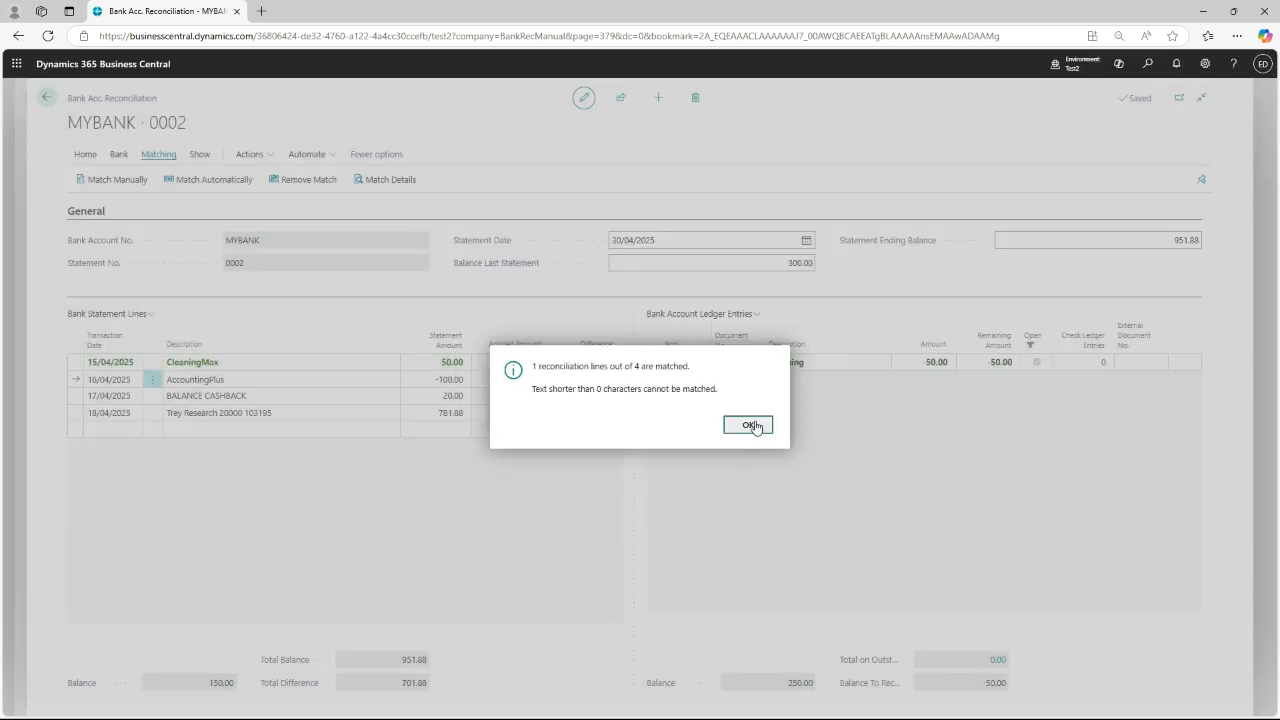
click(750, 424)
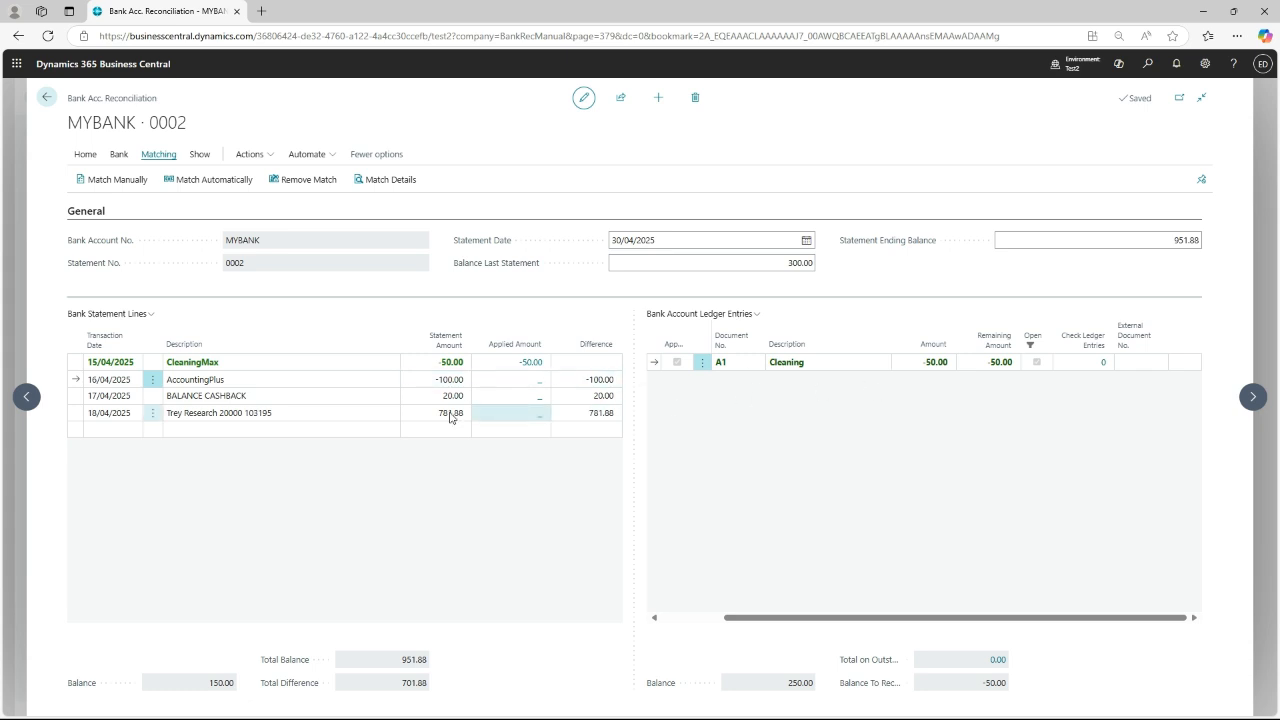
Search for the General Journals page, view its DAILY batch and return to the MYBANK reconciliation.
click(1148, 66)
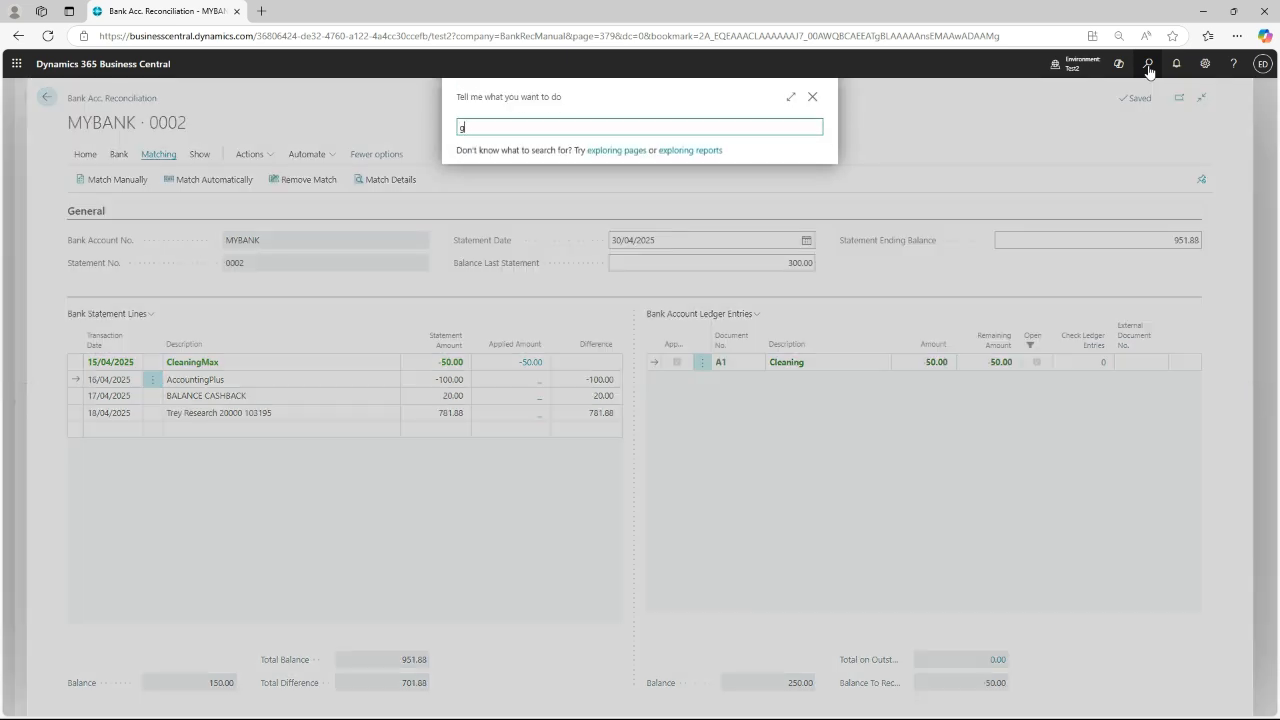
key(BackSpace)
key(BackSpace)
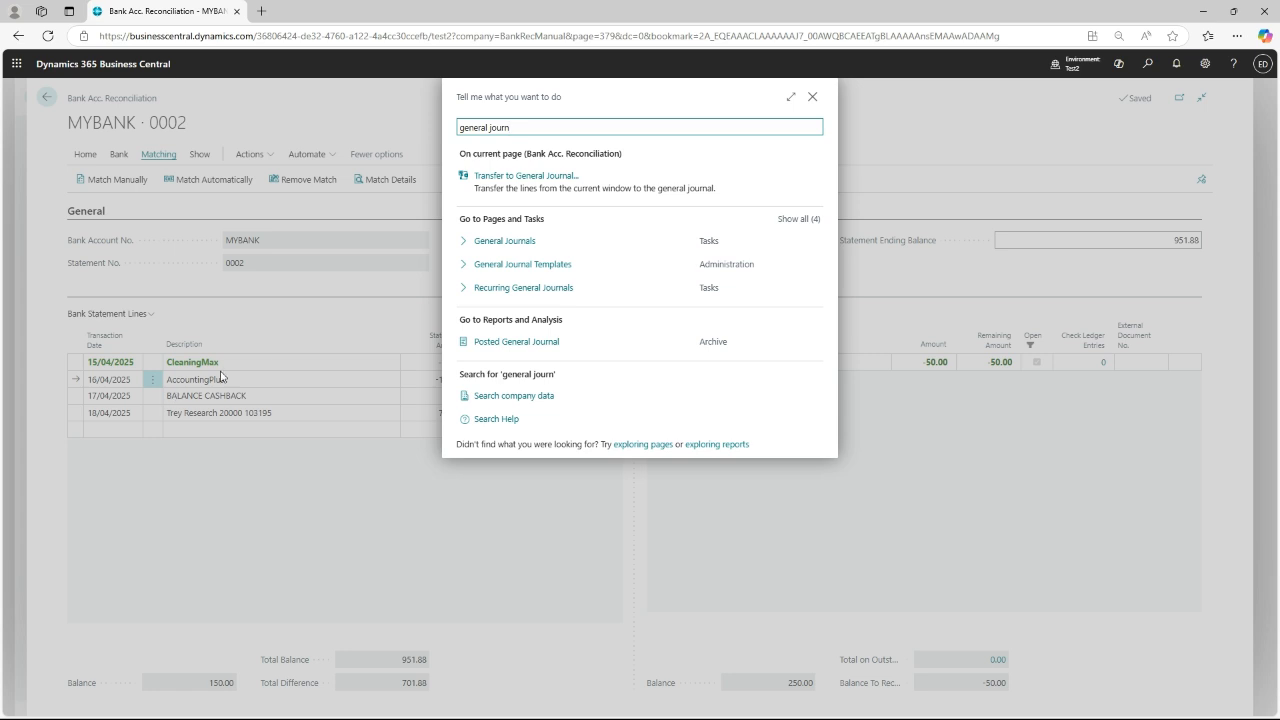
click(521, 248)
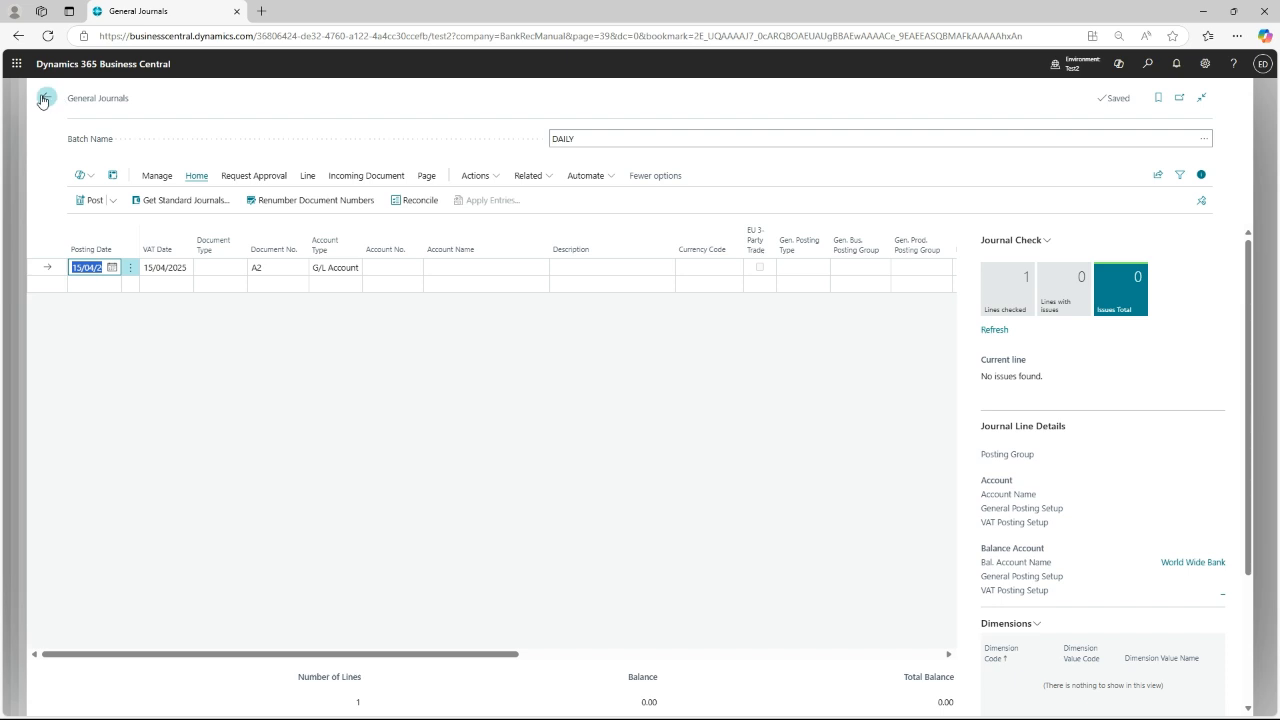
click(45, 98)
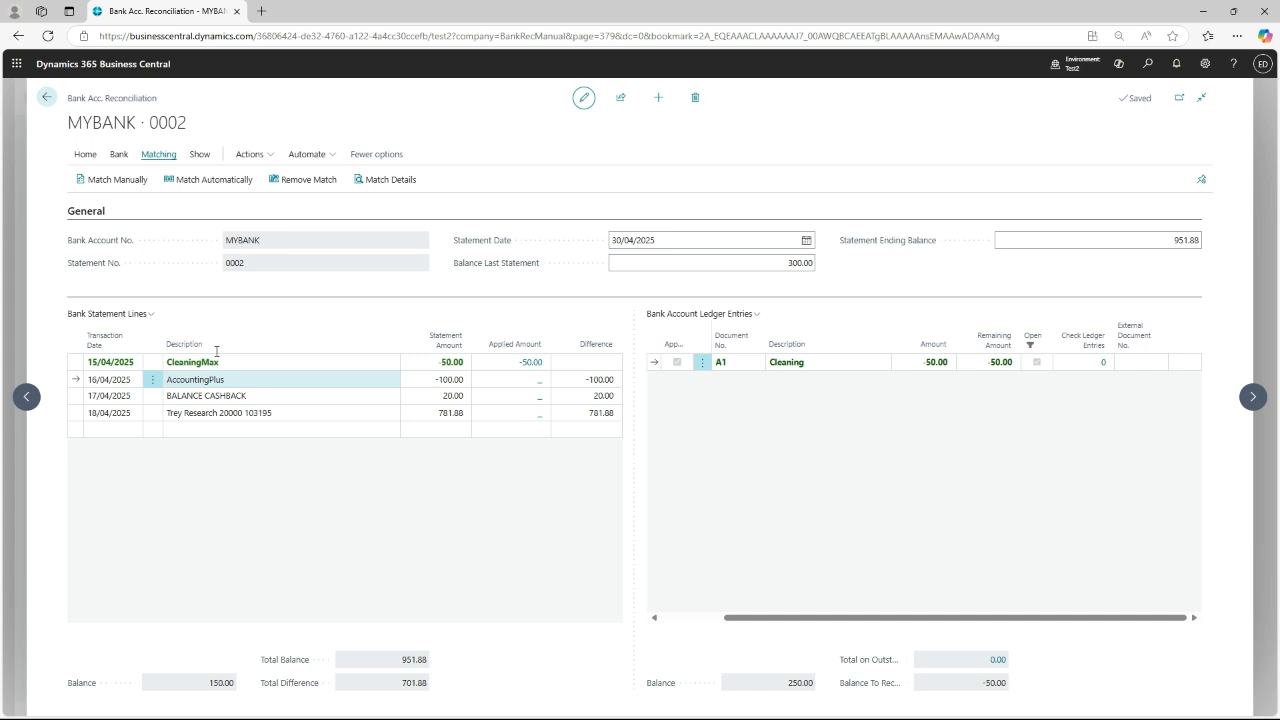
Start transferring the AccountingPlus statement line to the general journal, using the GENERAL journal template.
click(87, 155)
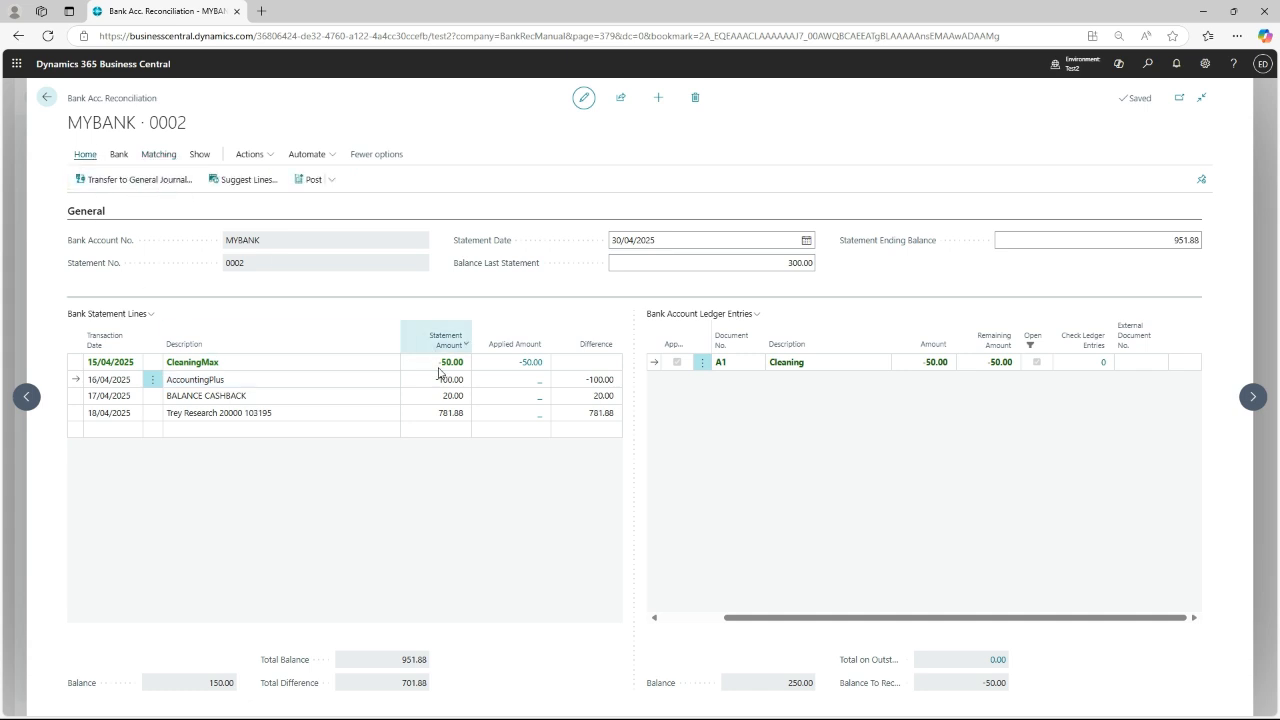
click(330, 378)
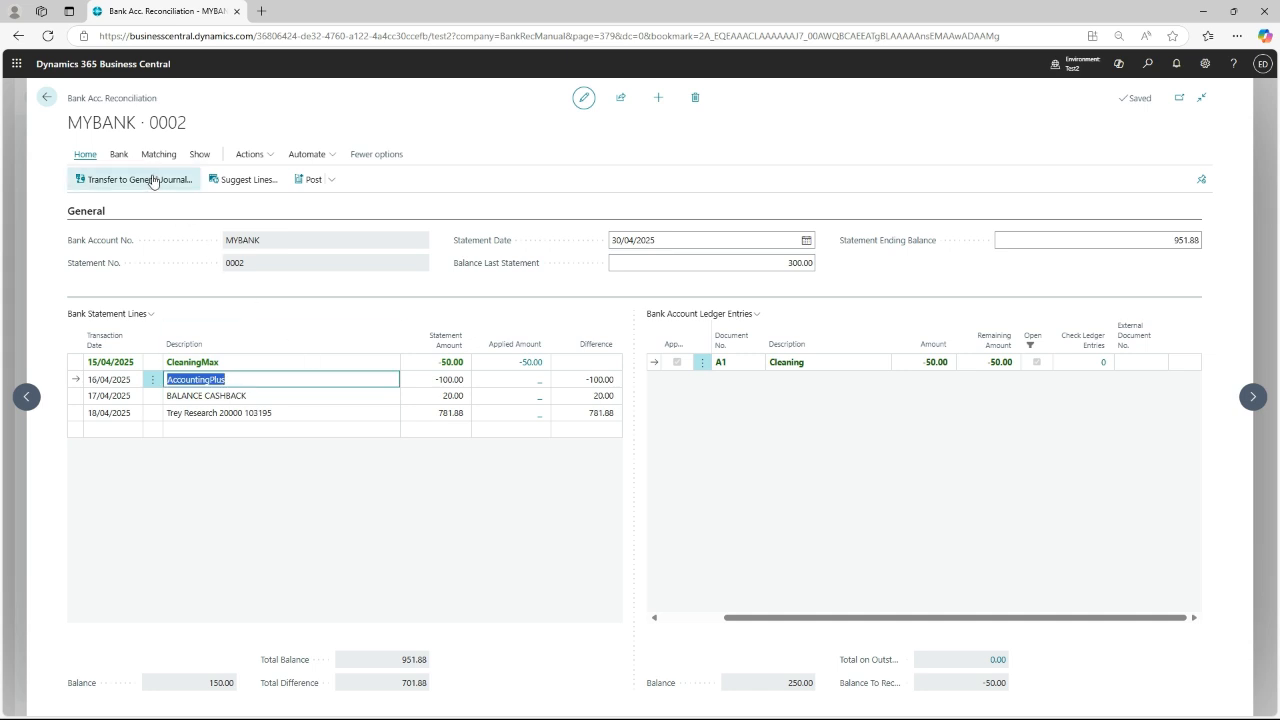
click(153, 180)
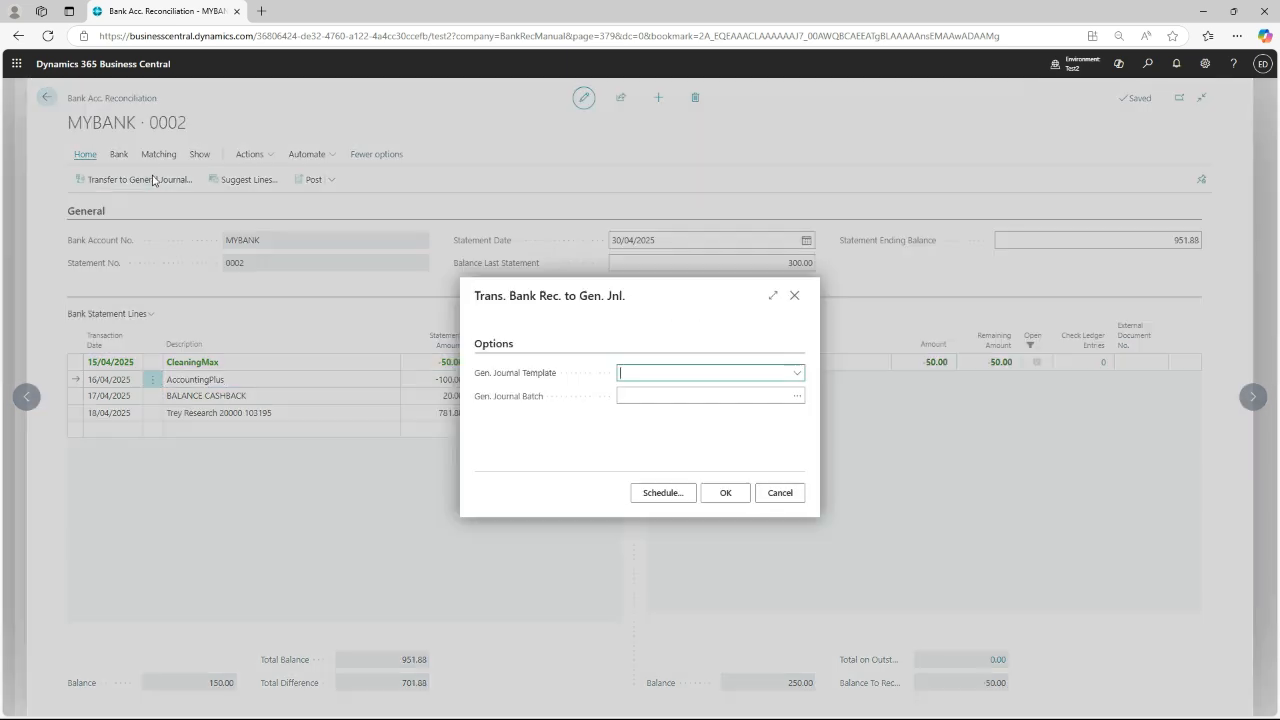
click(797, 373)
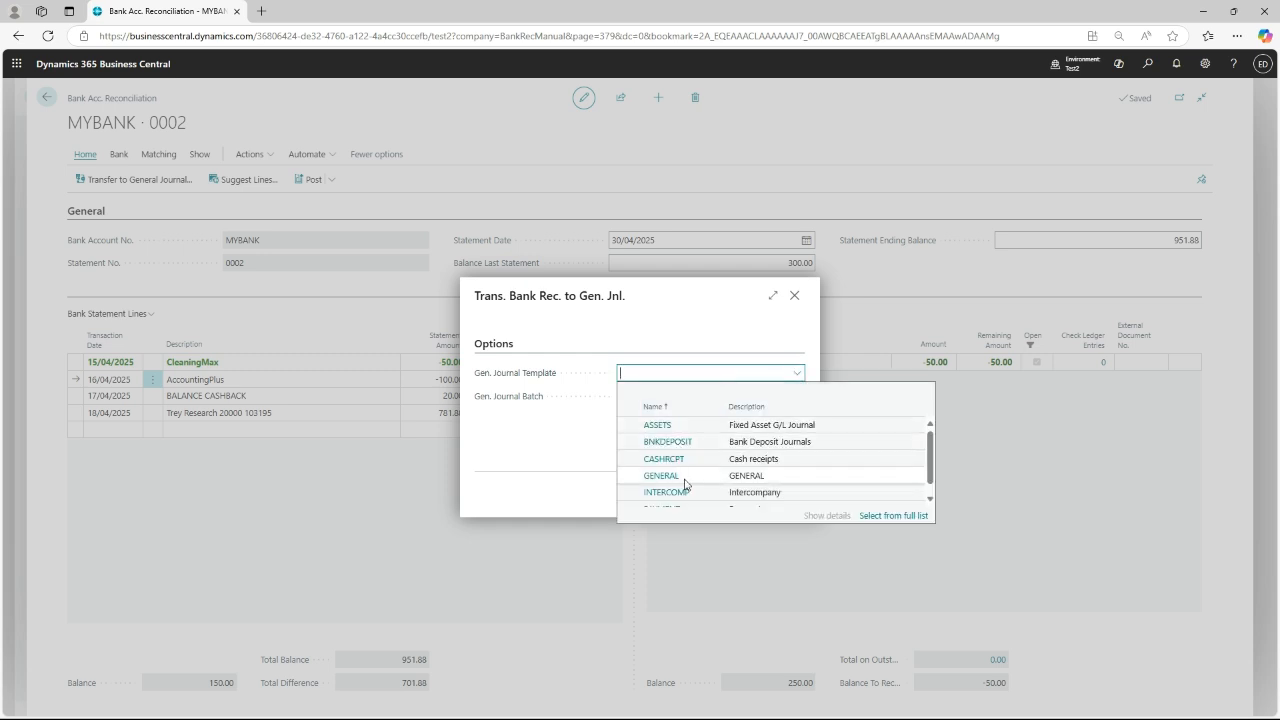
click(773, 476)
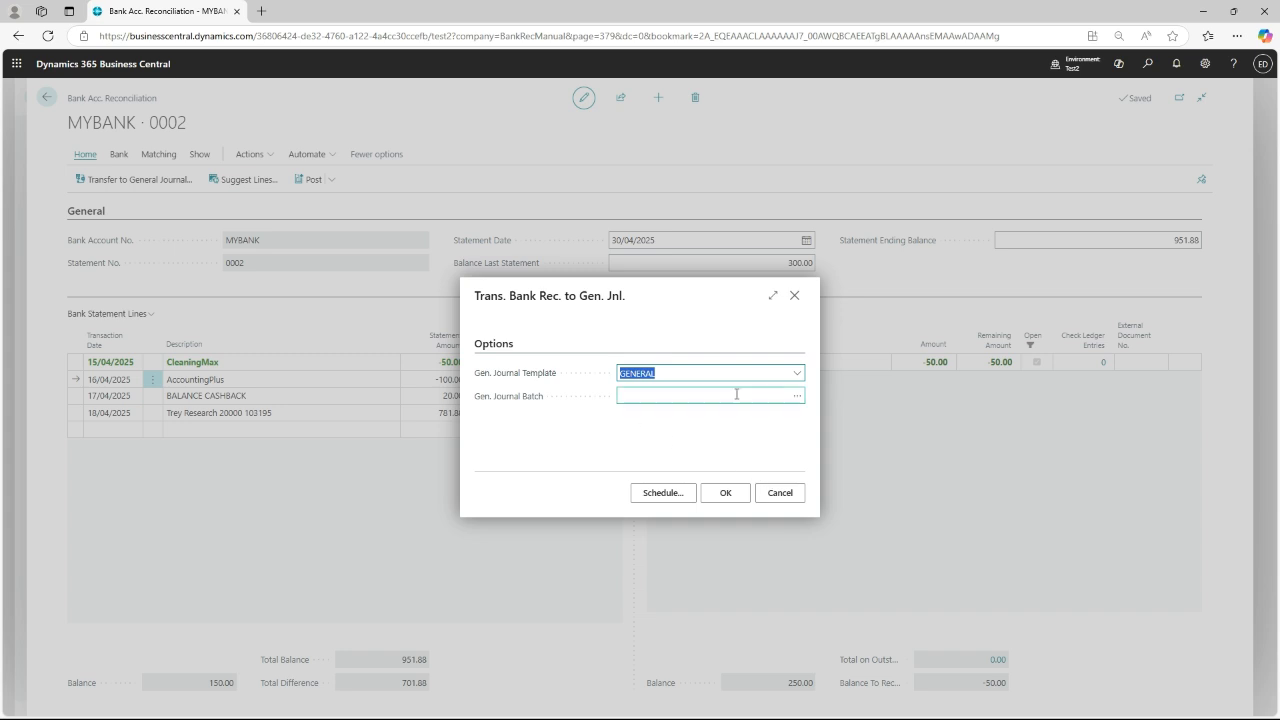
Create a general journal batch named BANKREC with Copy VAT Setup to Jnl. Lines turned off.
click(797, 396)
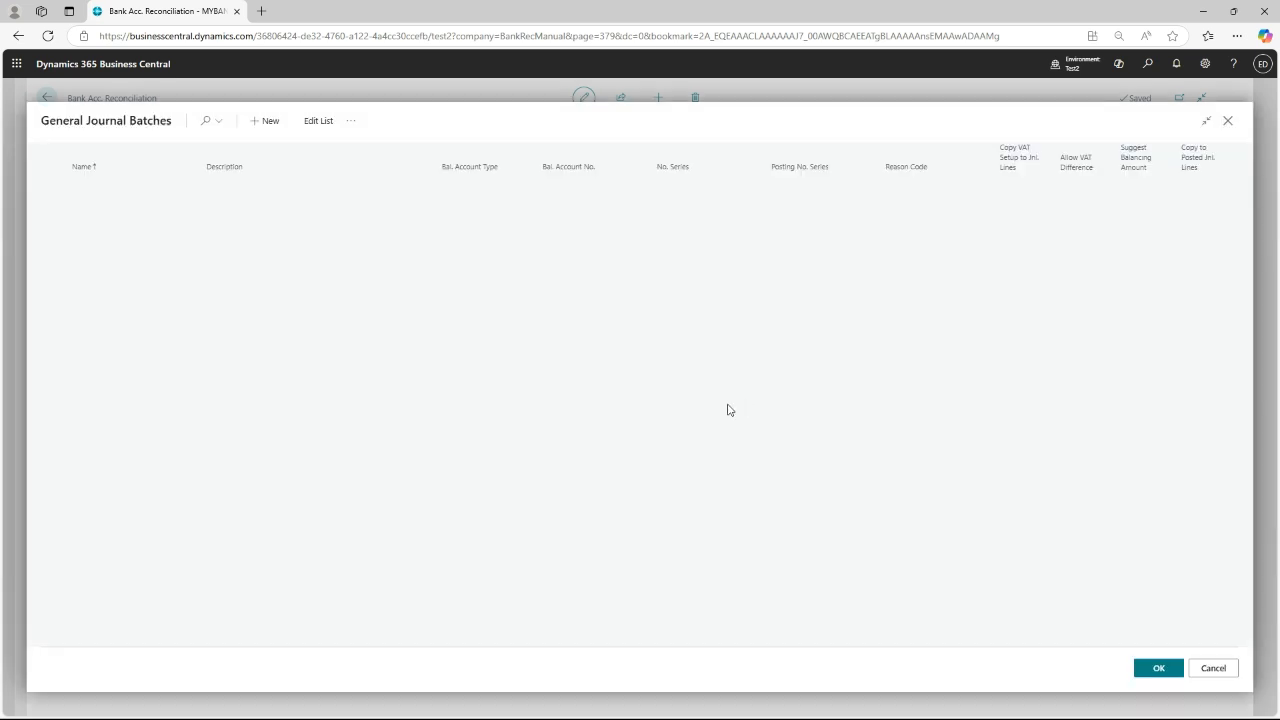
click(266, 121)
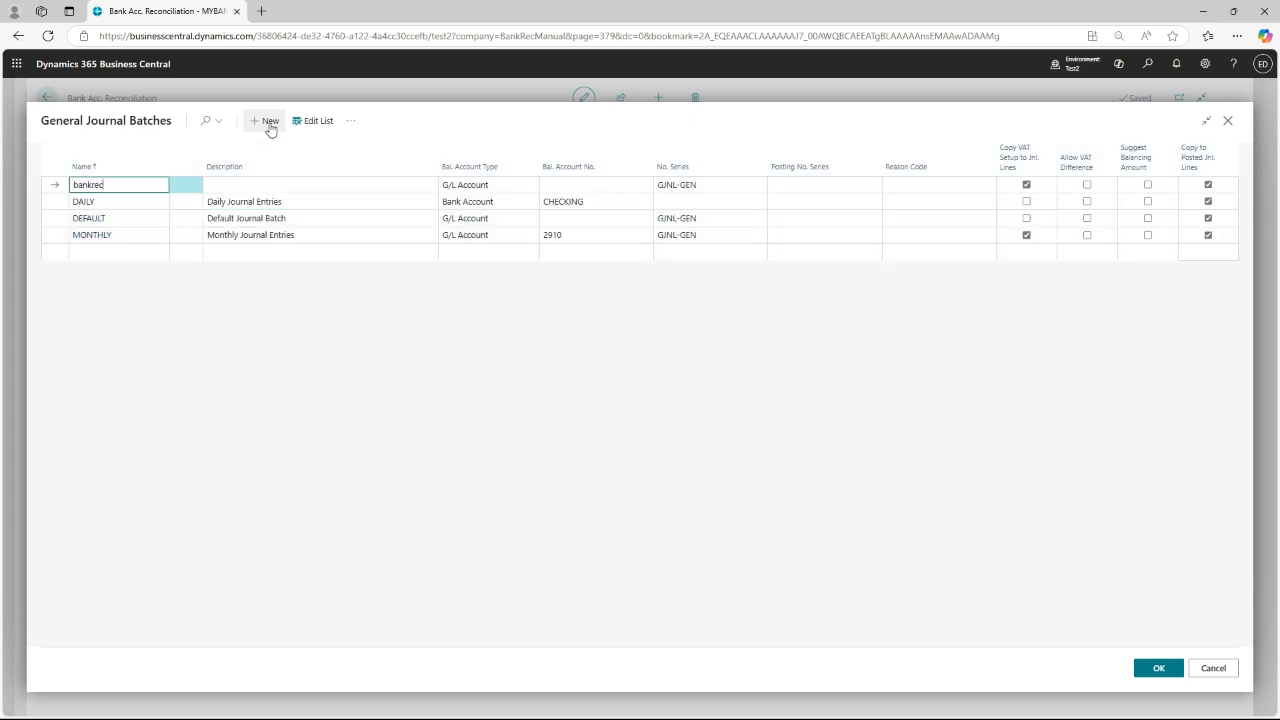
key(Tab)
key(Tab)
key(Tab)
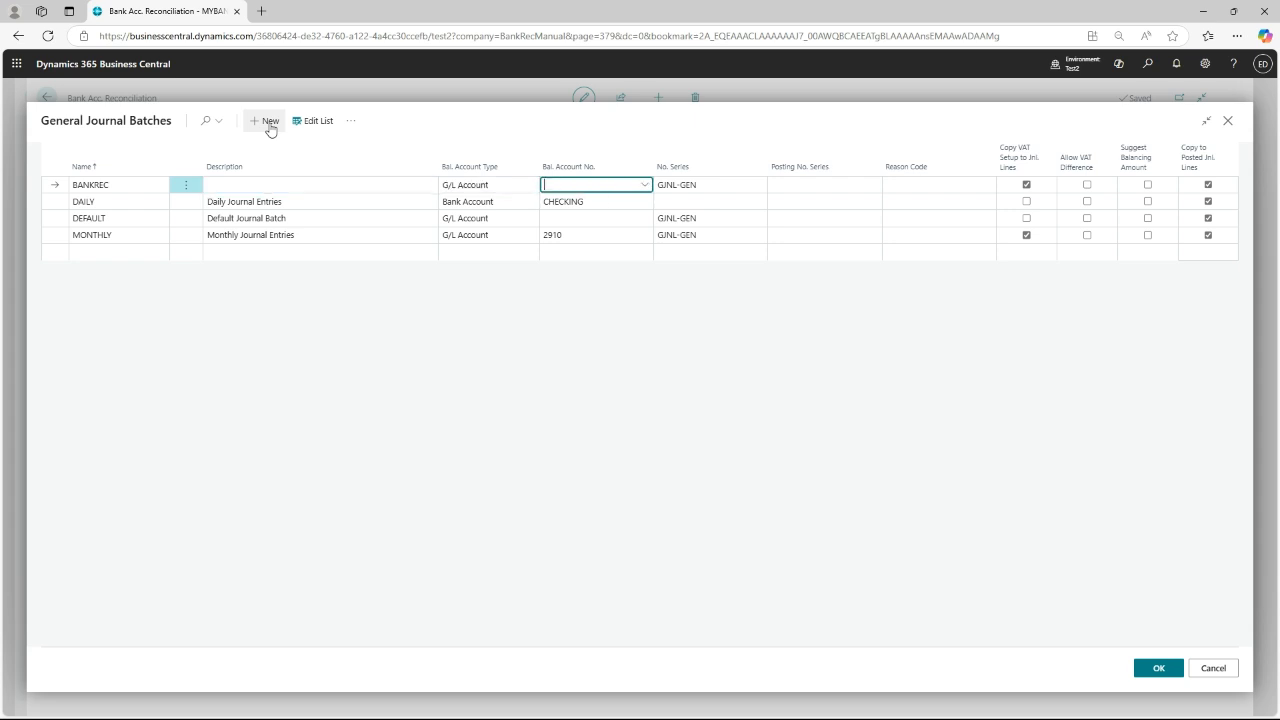
key(Tab)
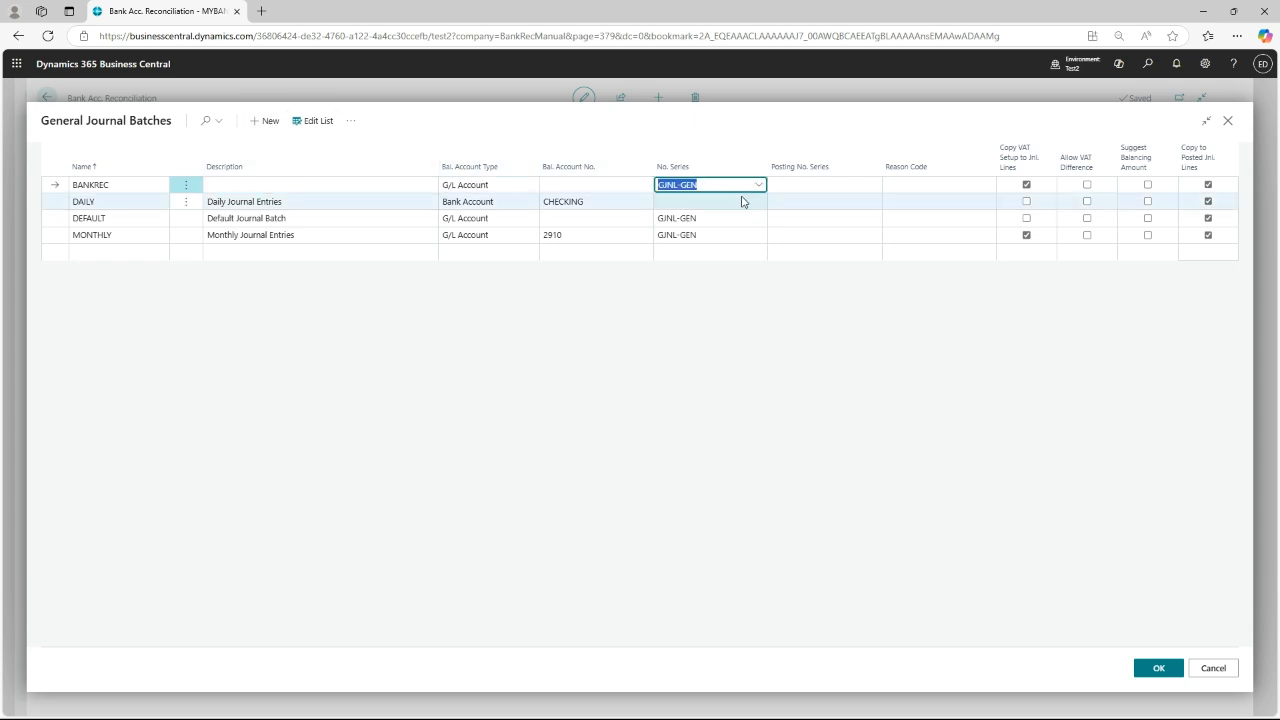
click(1026, 186)
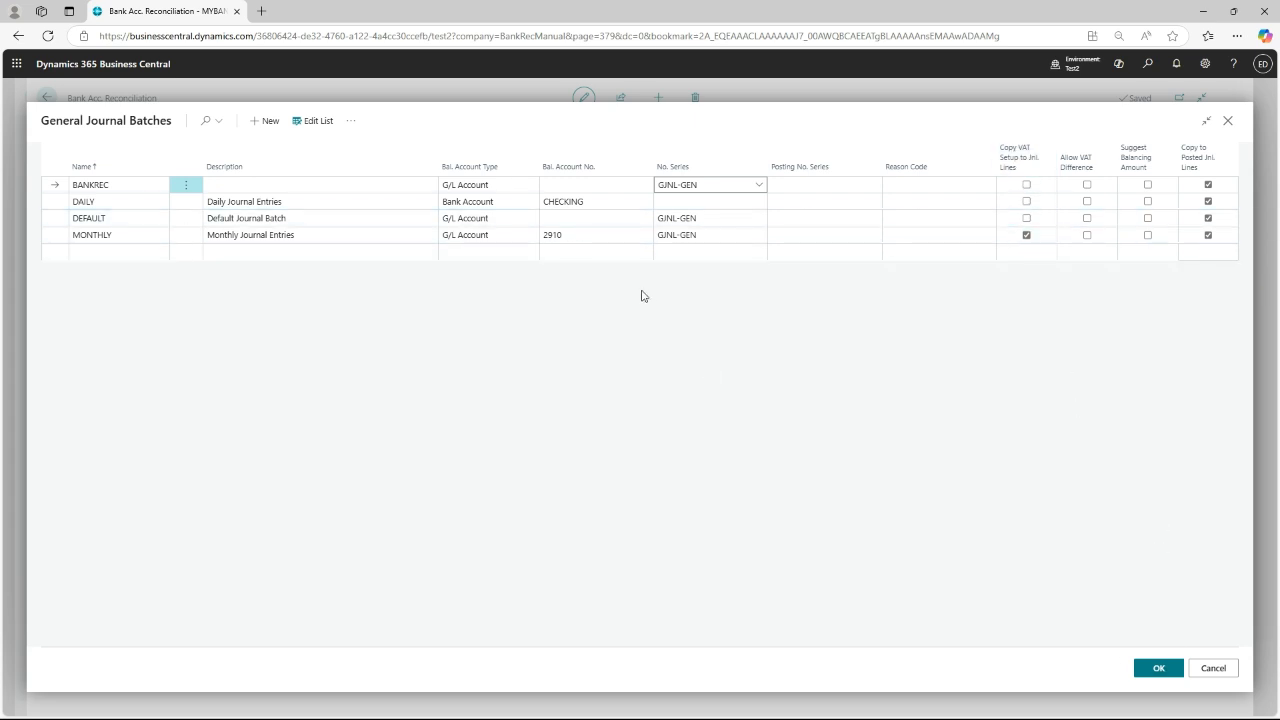
Create a number series BANKREC for the batch, with default and manual numbers enabled.
click(760, 191)
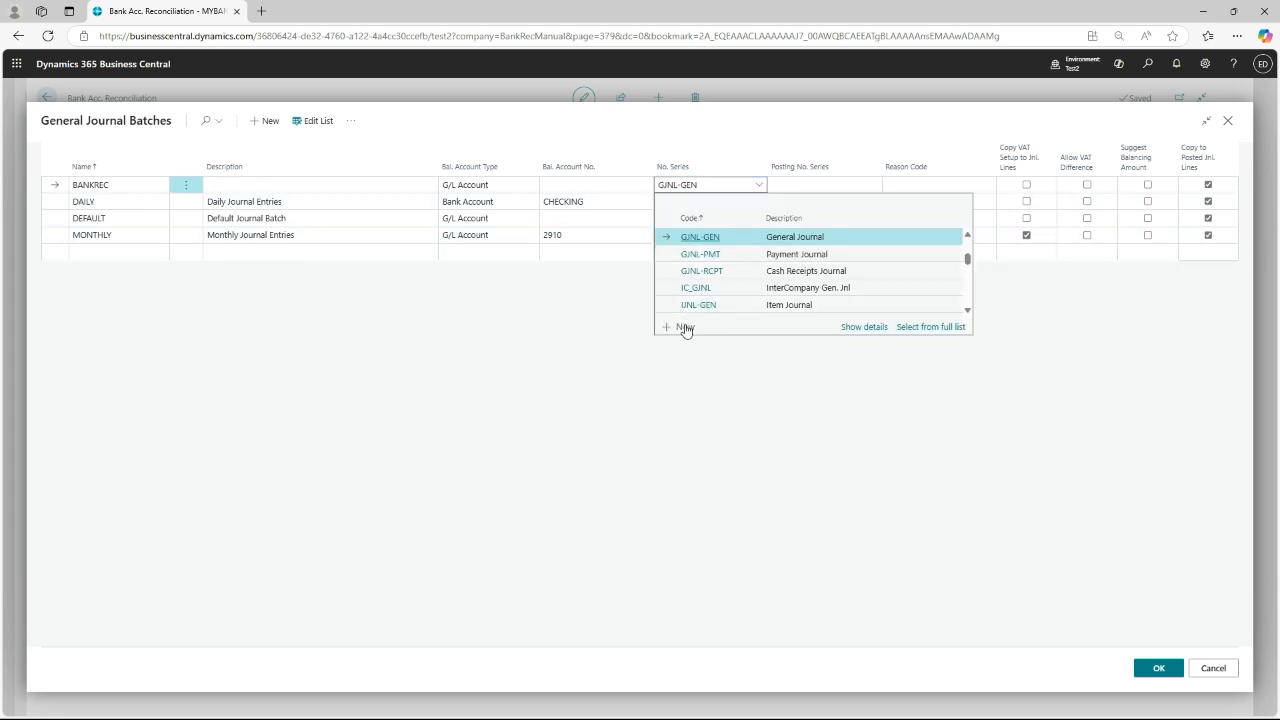
click(684, 327)
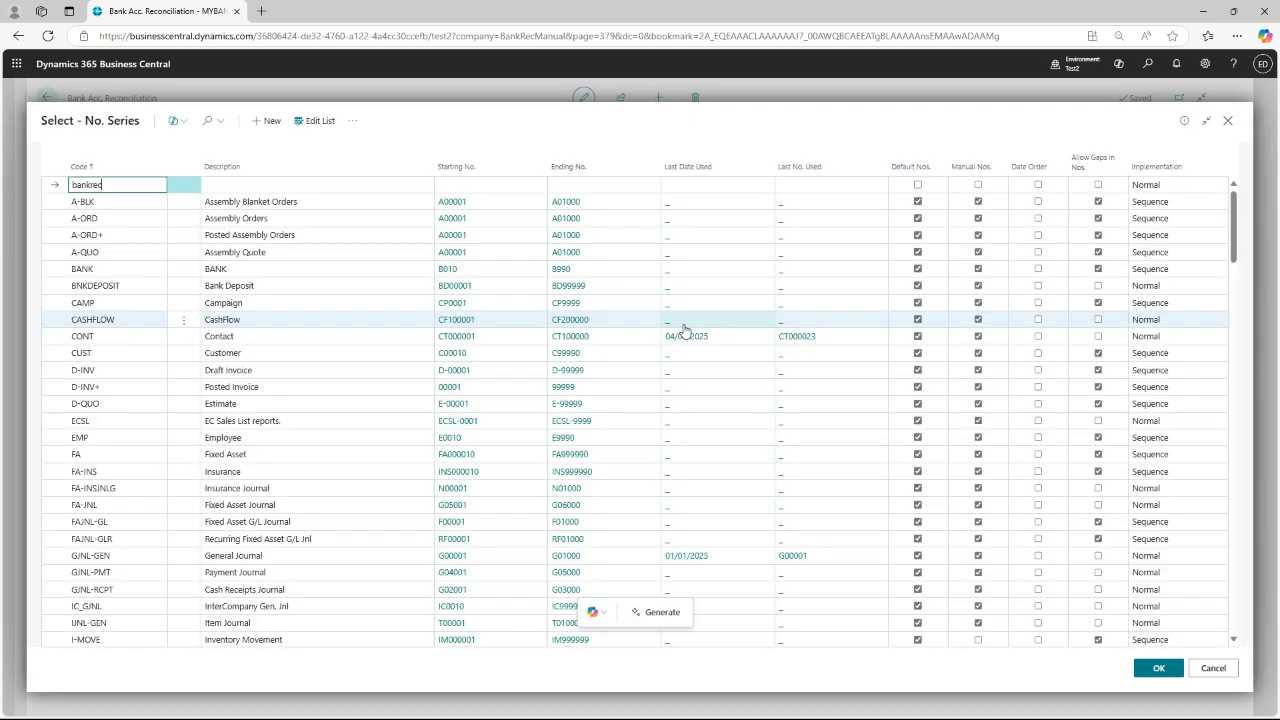
key(Tab)
click(918, 185)
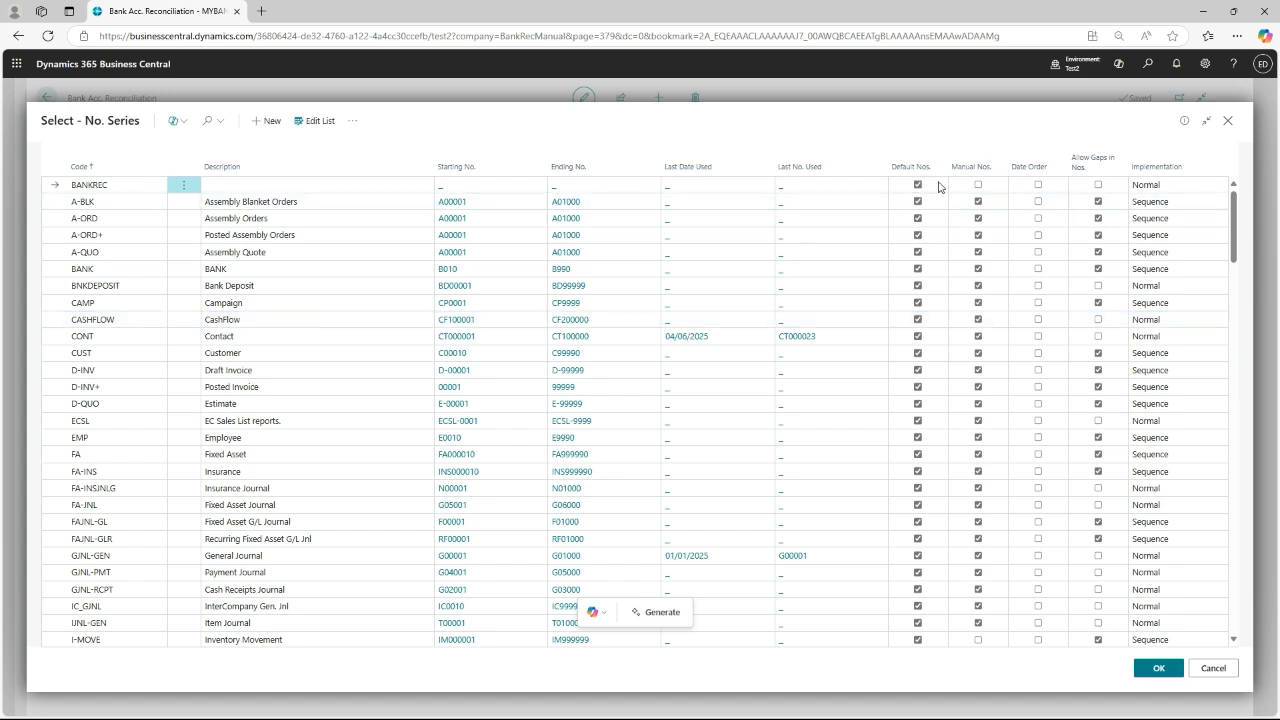
click(978, 185)
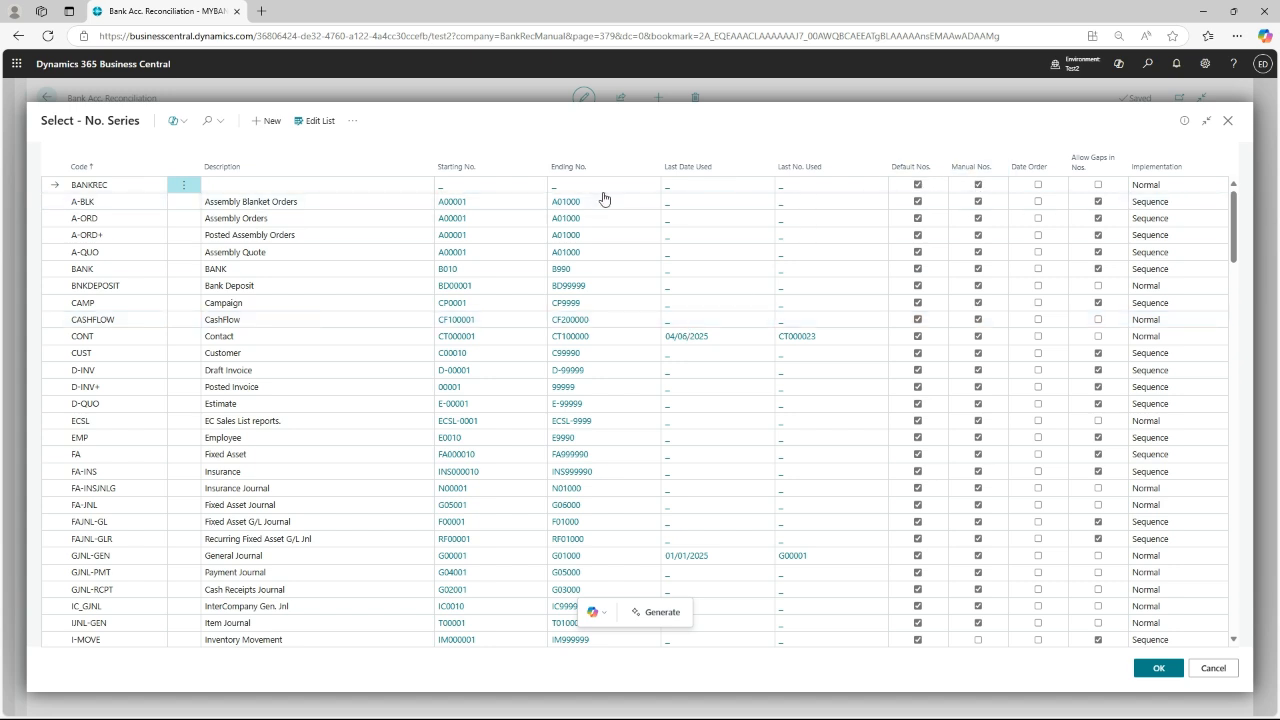
Set the BANKREC series' starting number to BKR00001 and assign the series to the BANKREC batch.
click(437, 188)
click(520, 217)
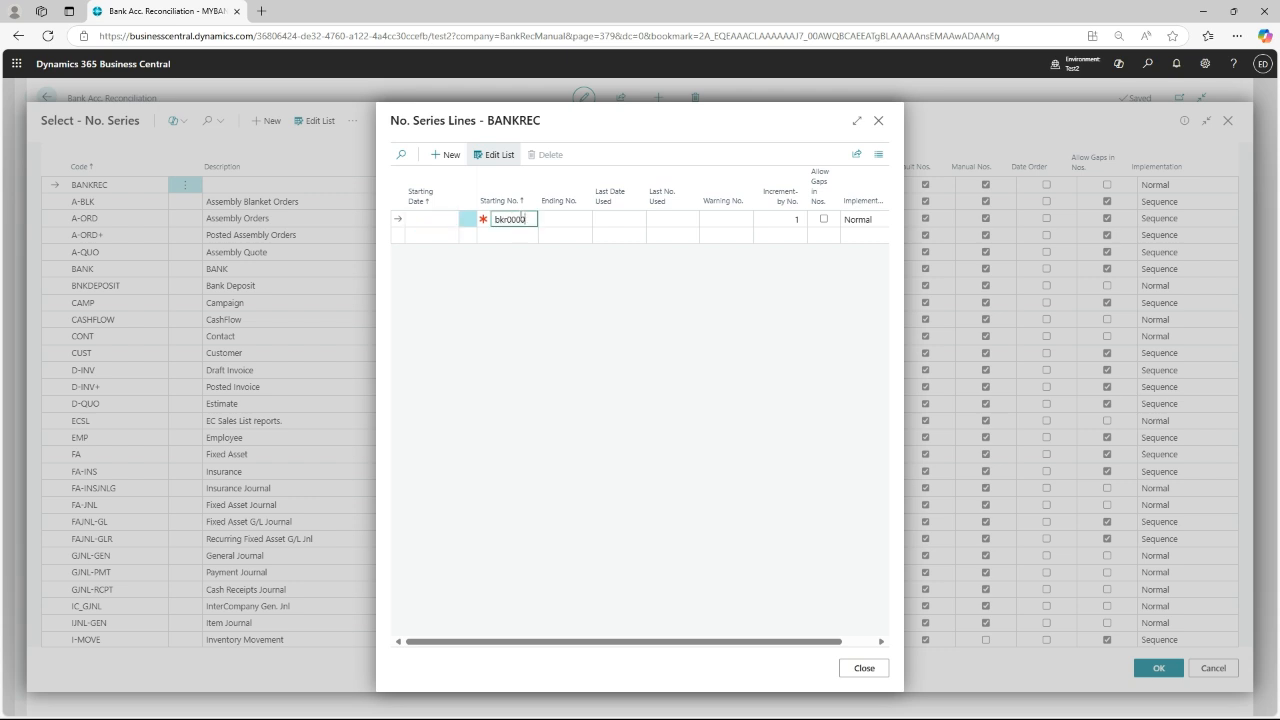
key(Down)
key(Up)
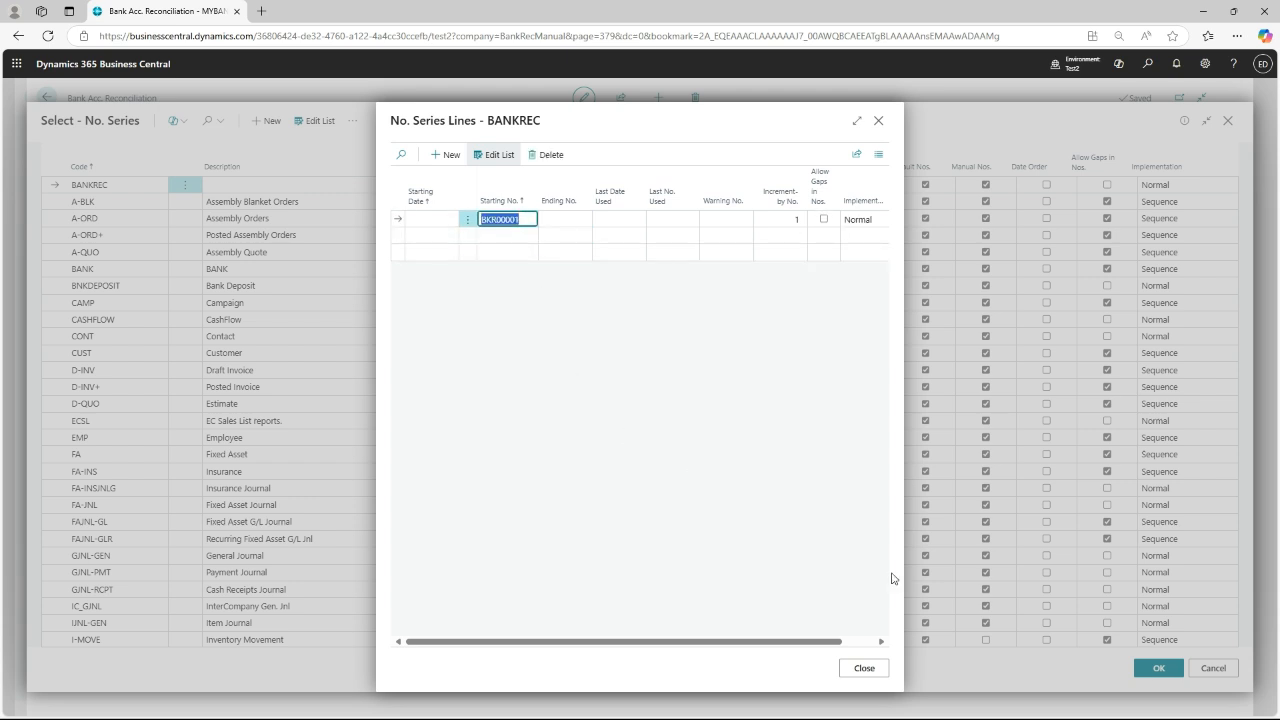
click(862, 669)
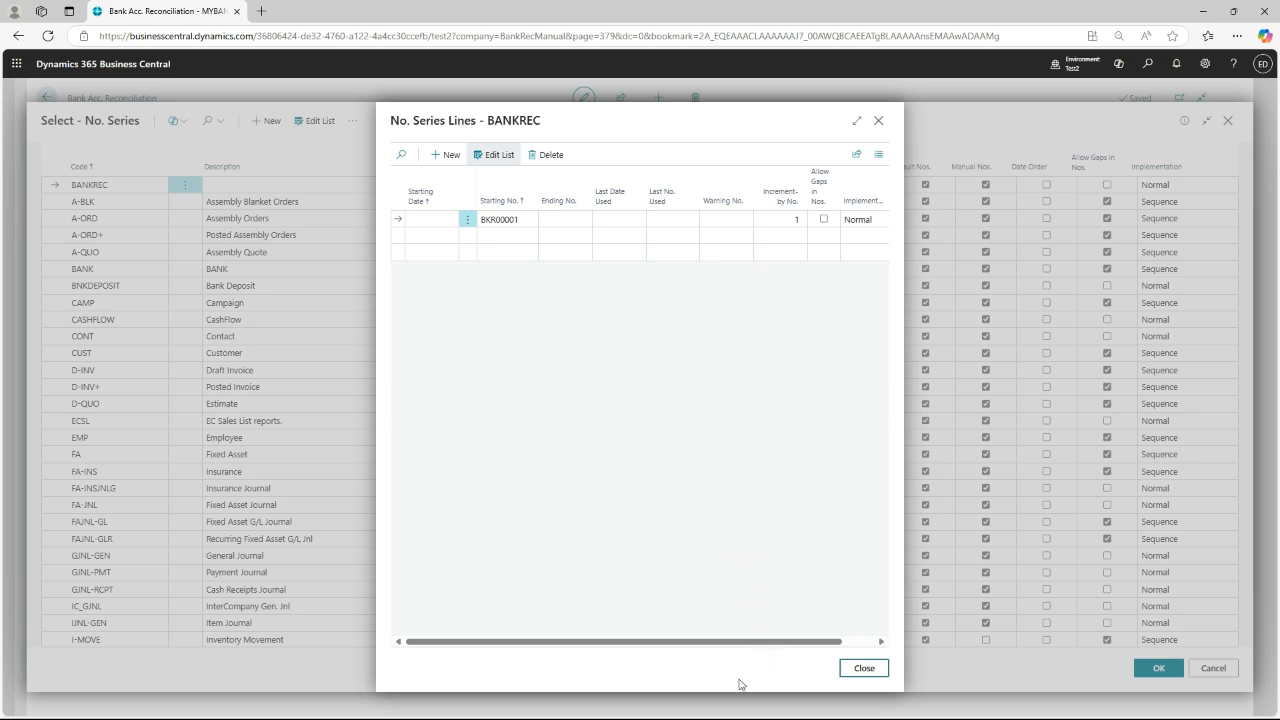
click(848, 667)
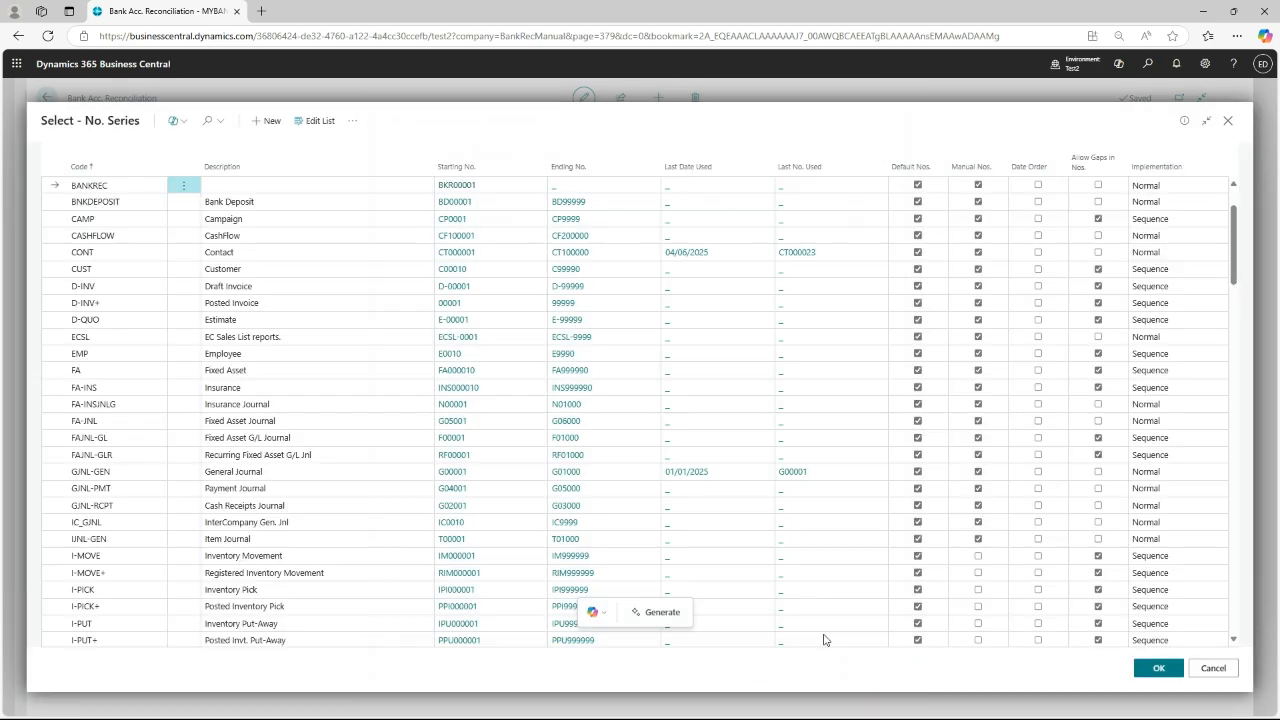
click(1158, 668)
key(Tab)
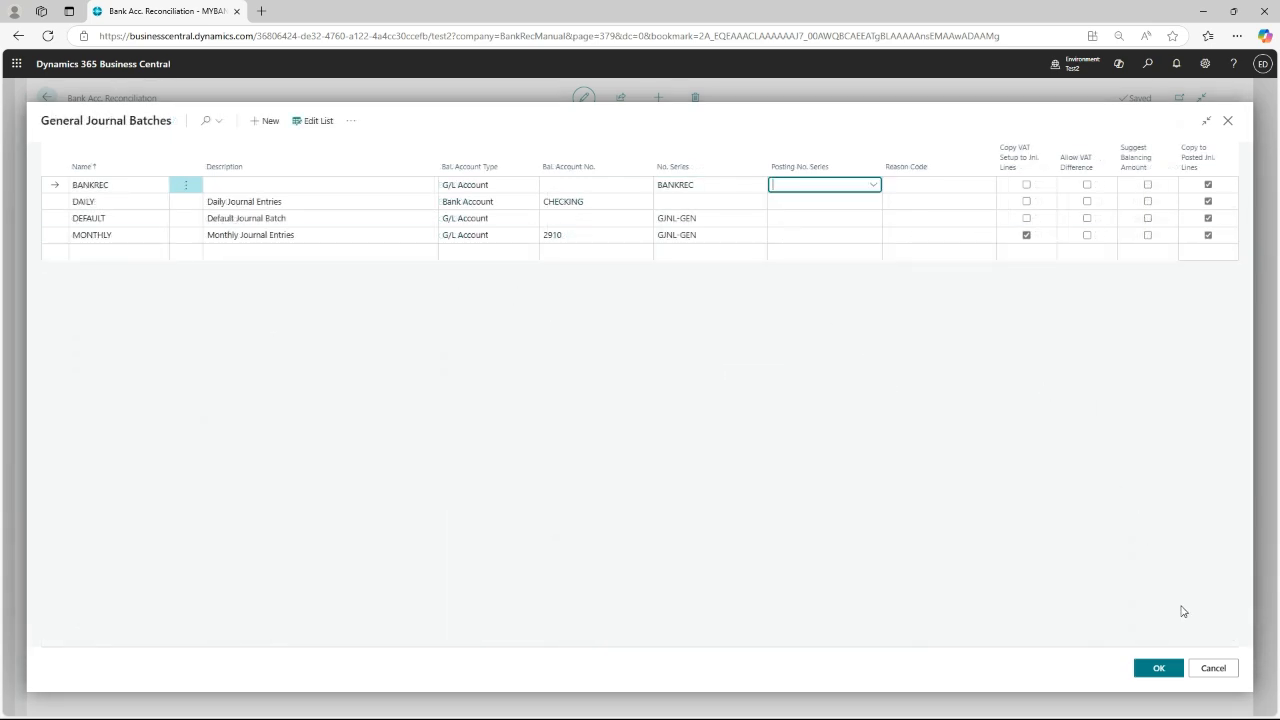
Transfer the AccountingPlus line to the BANKREC batch, review the resulting journal line and return to the reconciliation.
click(1160, 670)
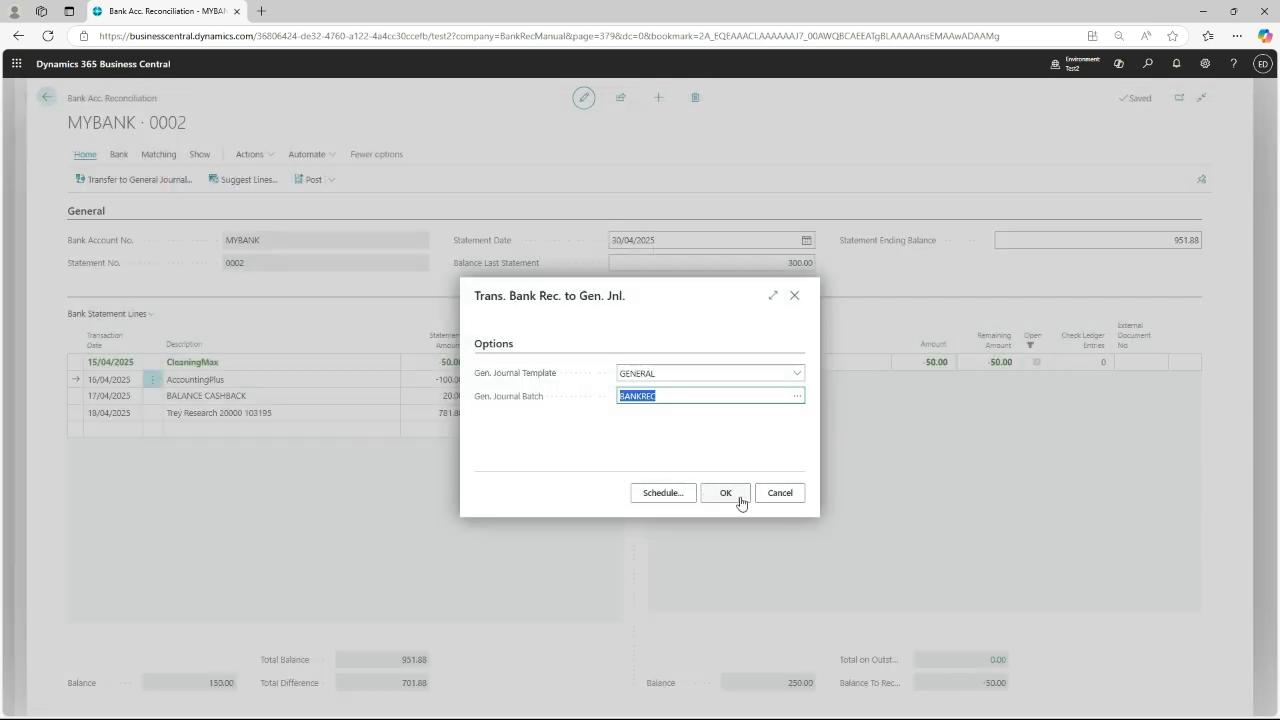
click(735, 498)
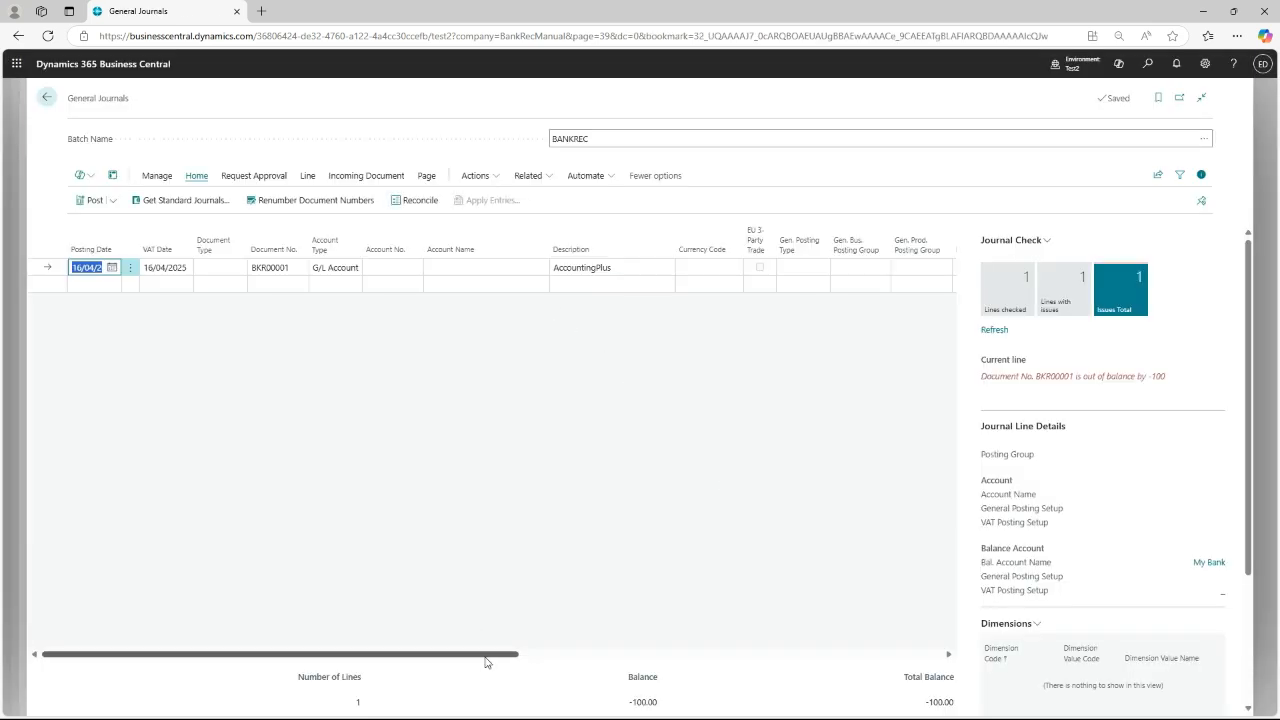
drag(490, 656, 665, 655)
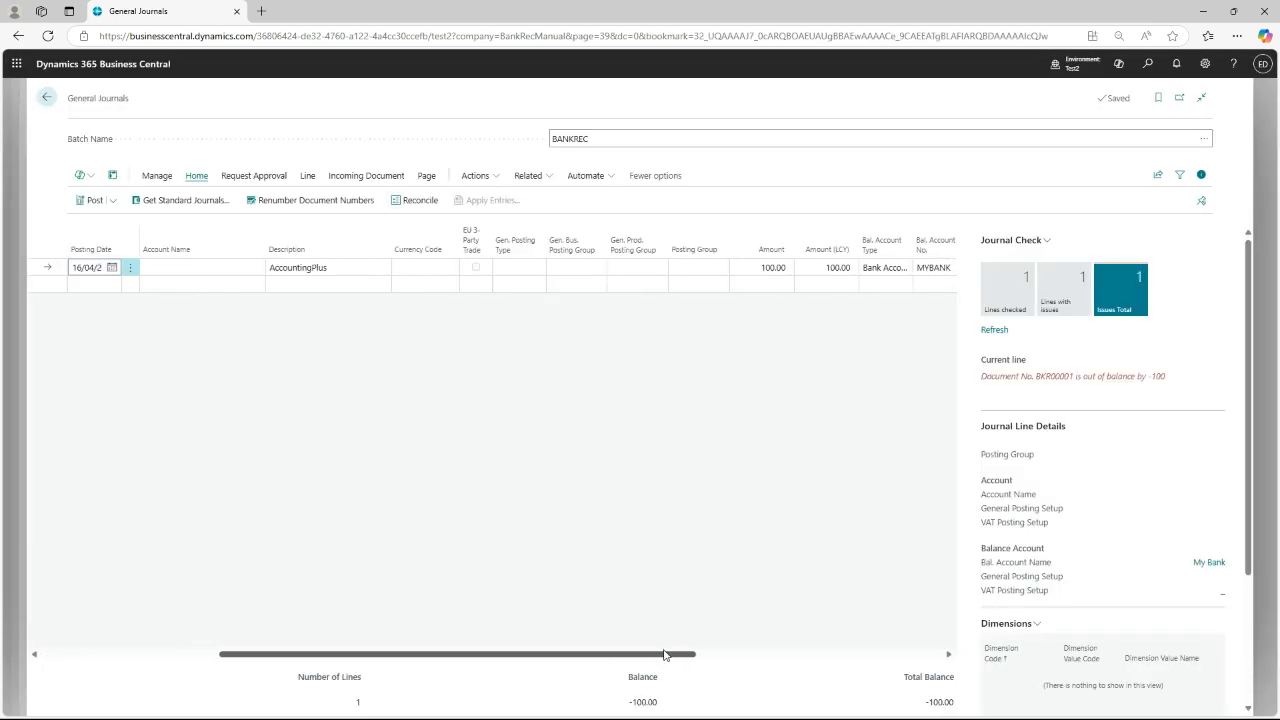
drag(665, 655, 606, 629)
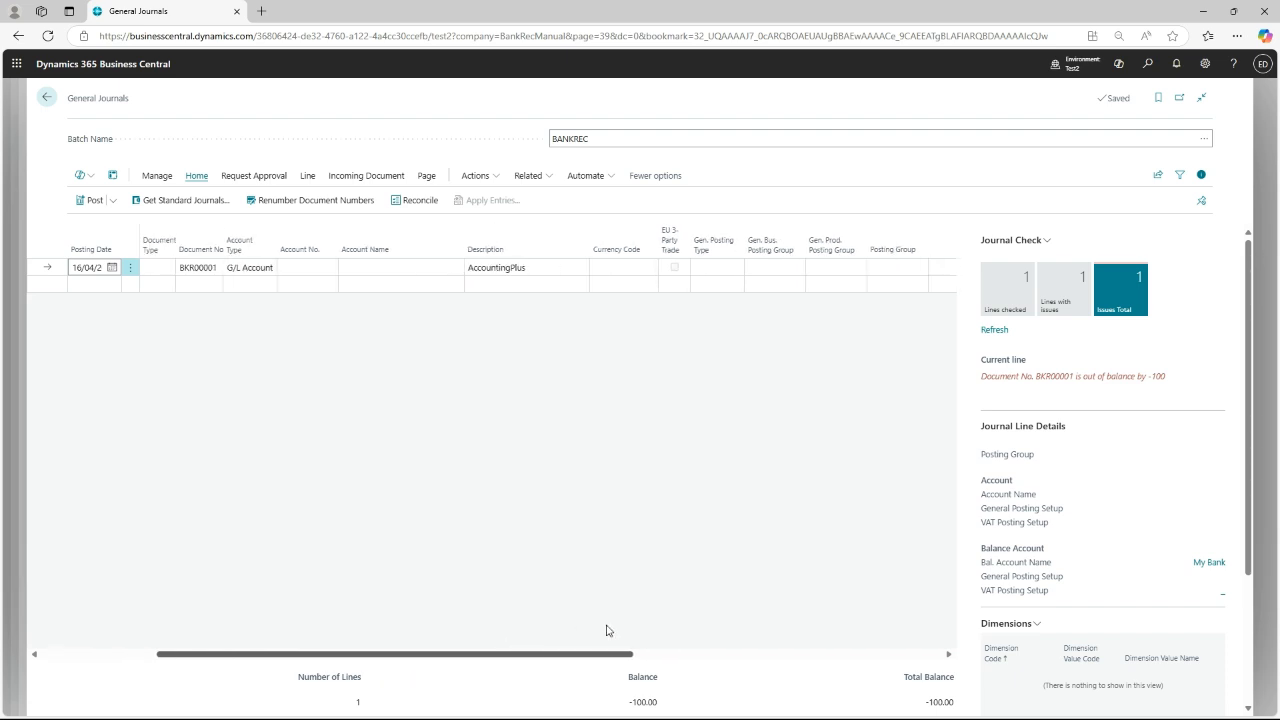
click(47, 98)
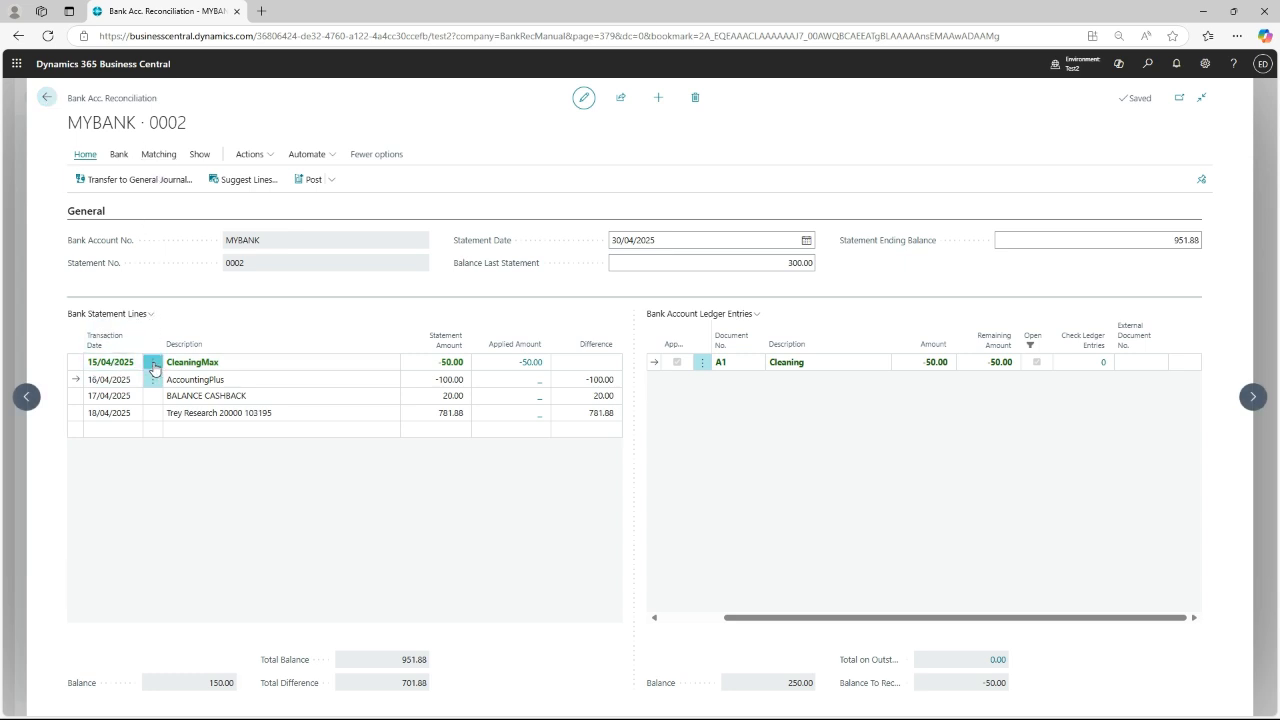
Transfer all statement lines to the GENERAL template's BANKREC batch, review the journal amounts and return to the reconciliation.
click(150, 366)
click(130, 425)
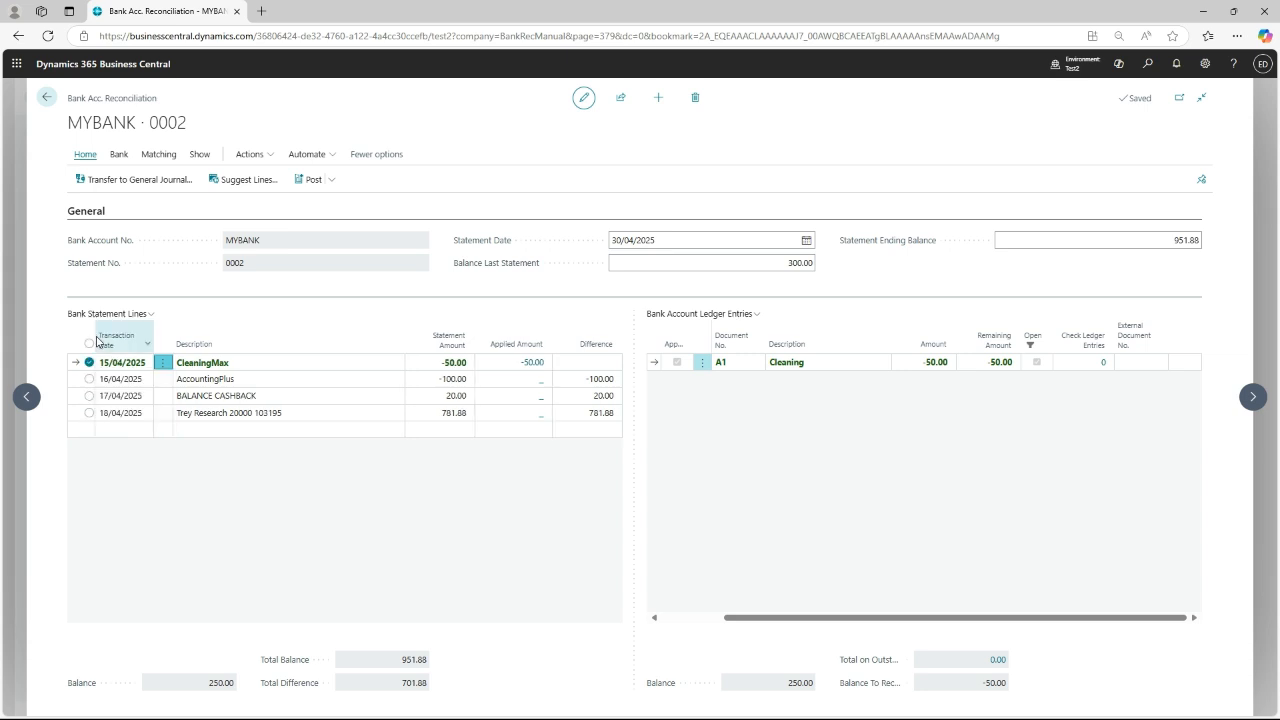
click(95, 344)
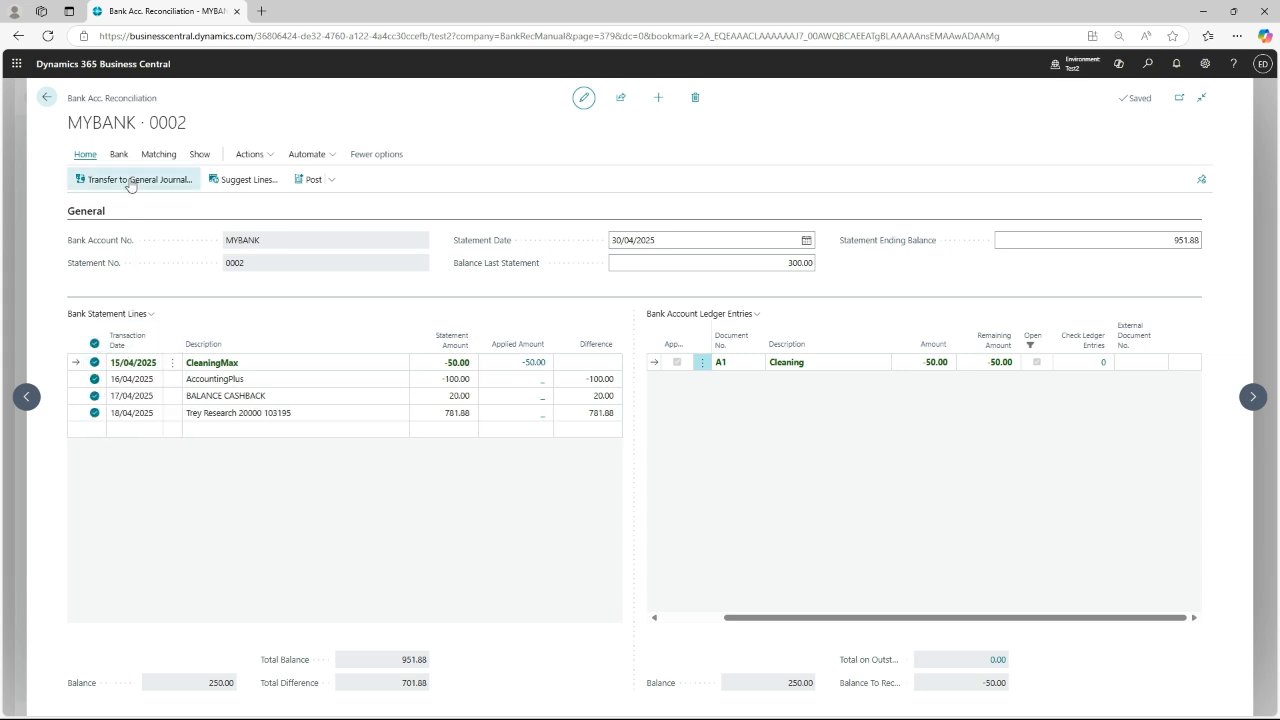
click(130, 180)
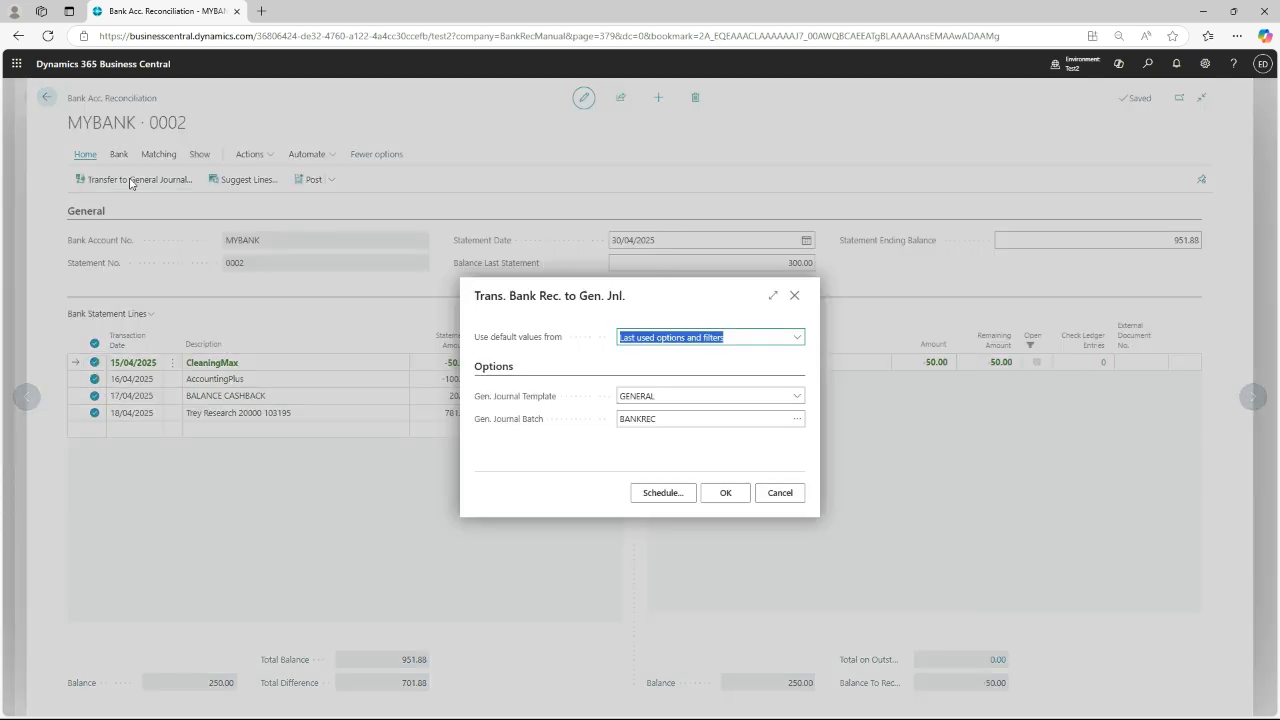
click(730, 494)
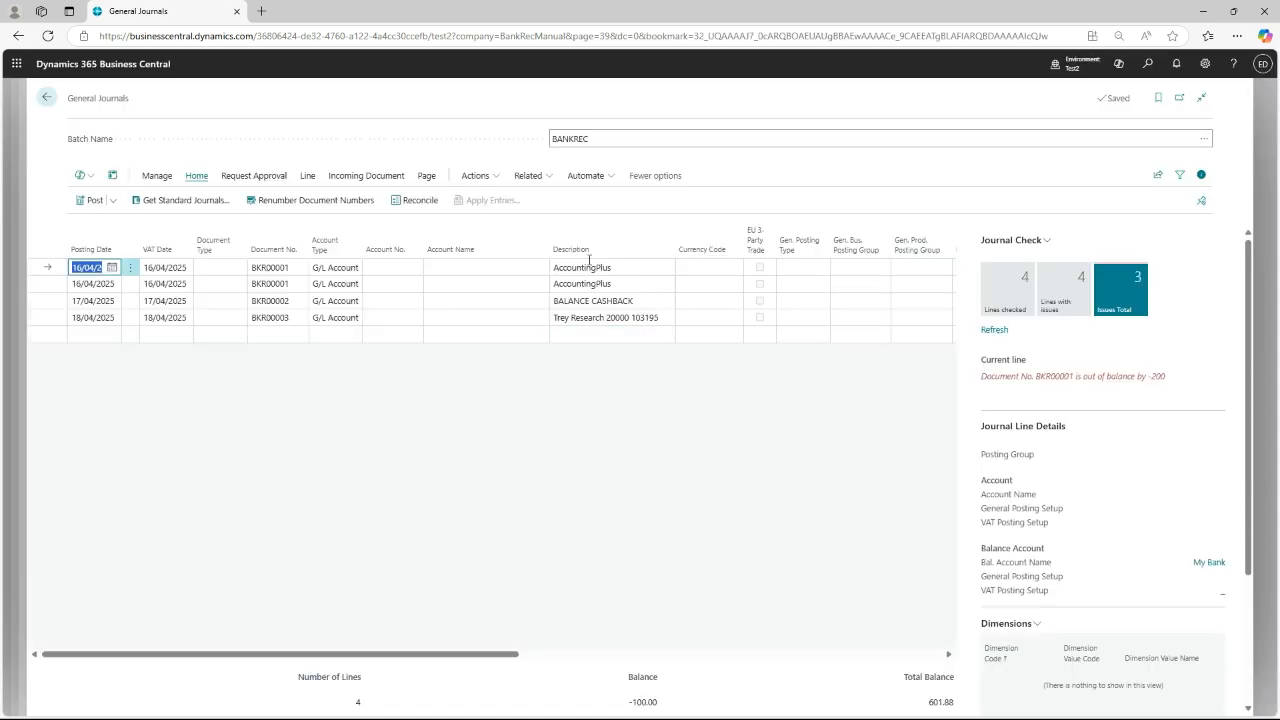
drag(495, 655, 777, 657)
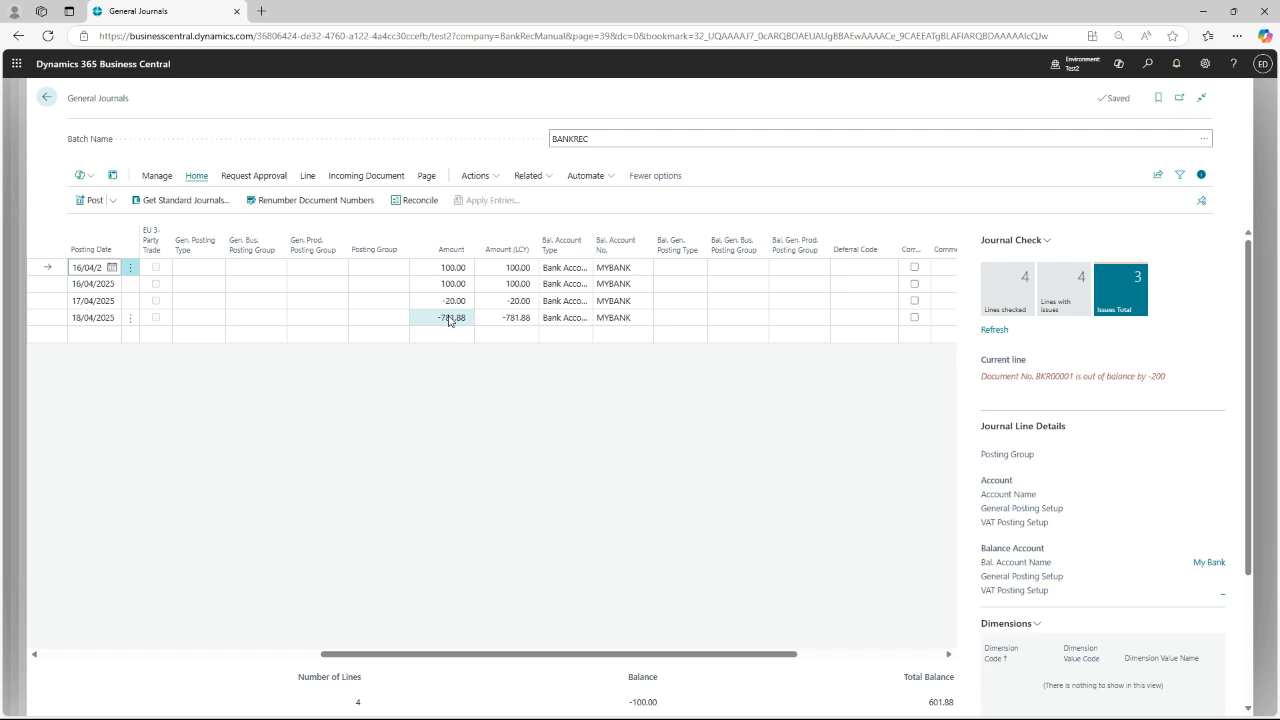
click(47, 97)
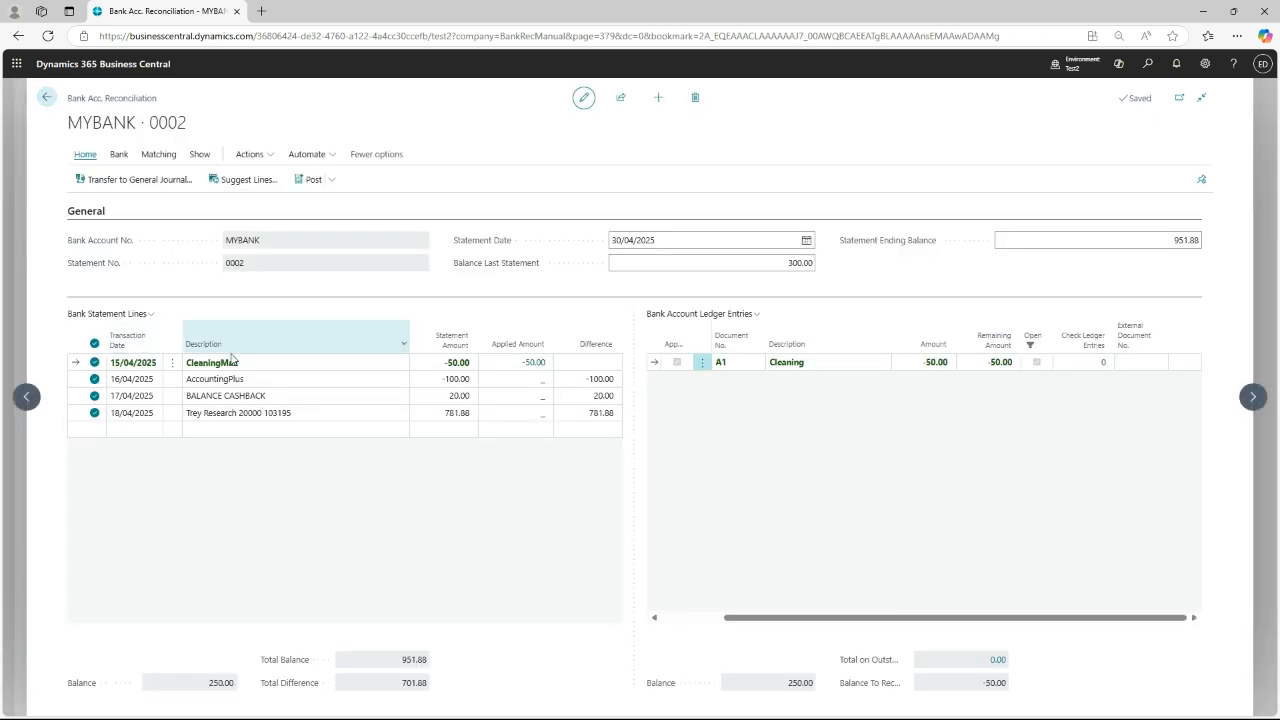
Transfer the statement lines to the GENERAL template's BANKREC batch again and delete all lines from that journal.
click(121, 180)
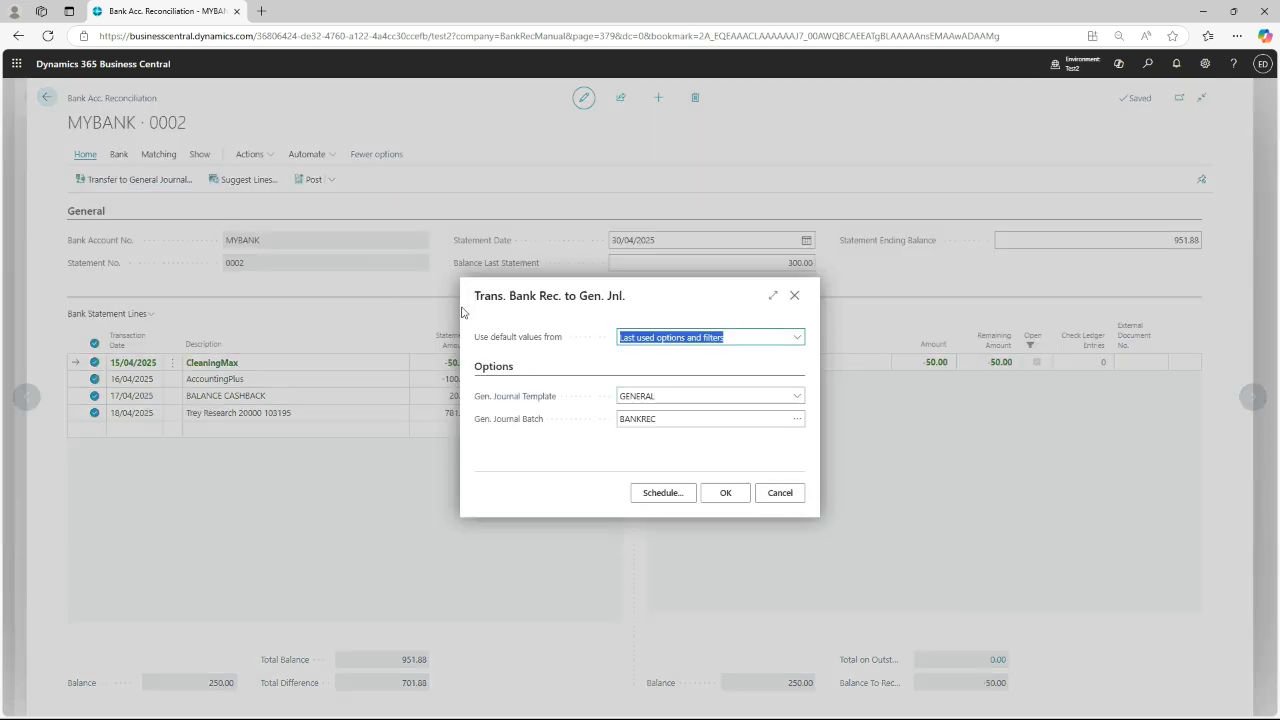
click(729, 494)
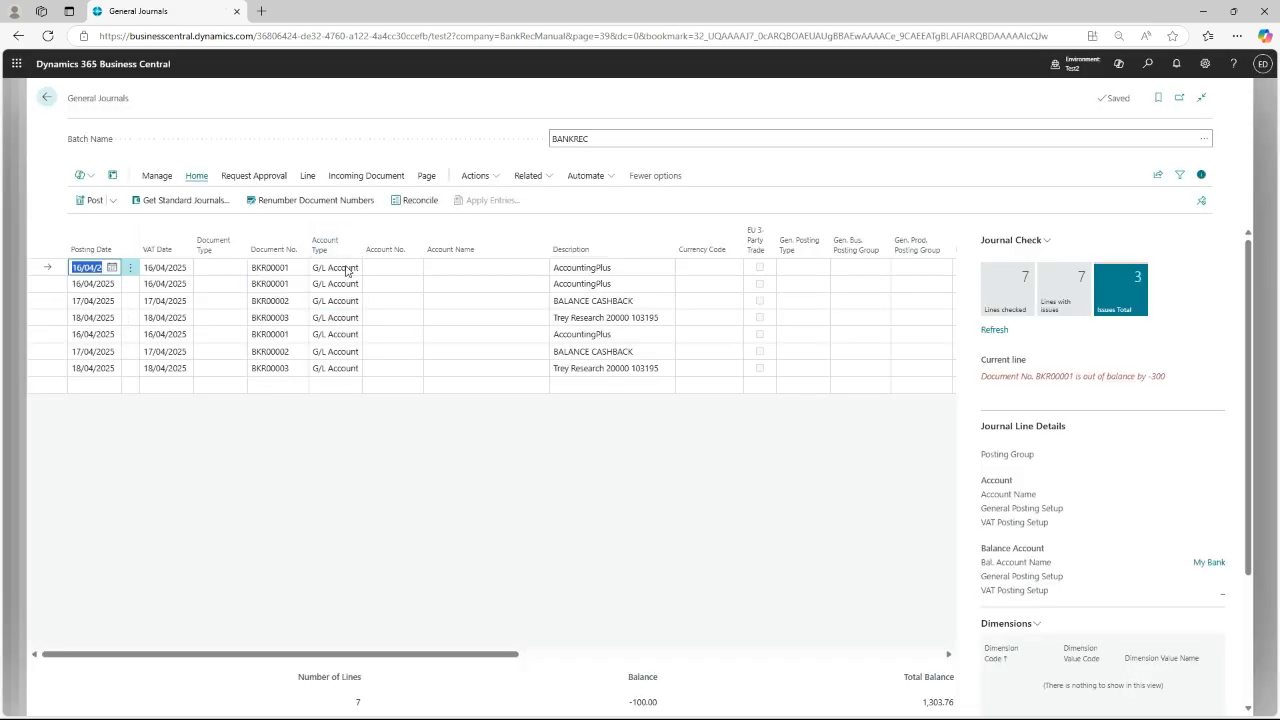
click(130, 267)
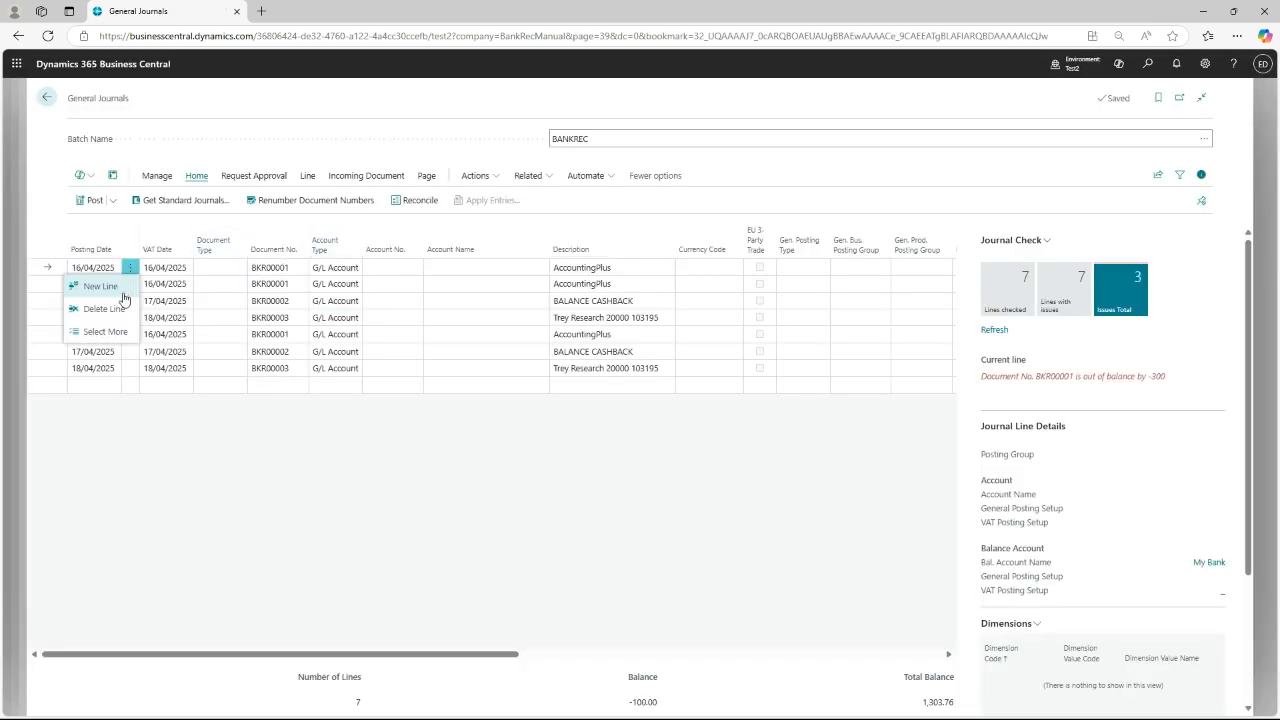
click(105, 331)
click(78, 248)
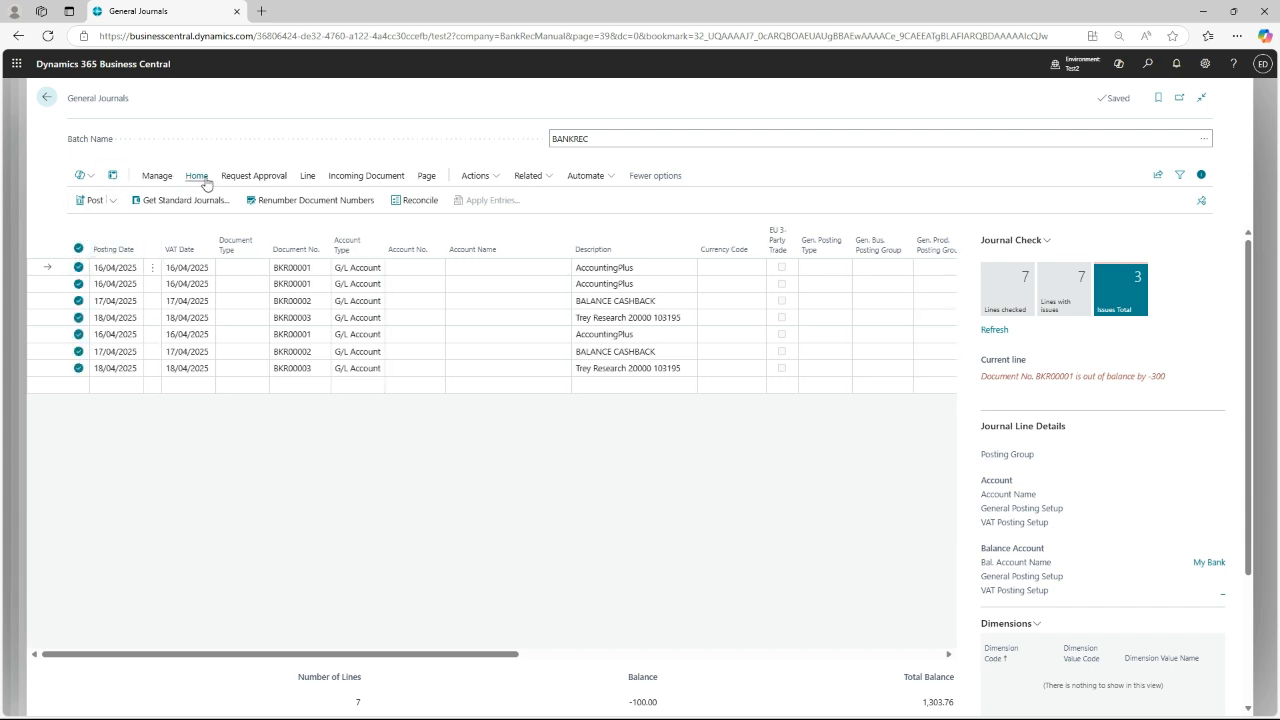
click(168, 178)
click(97, 200)
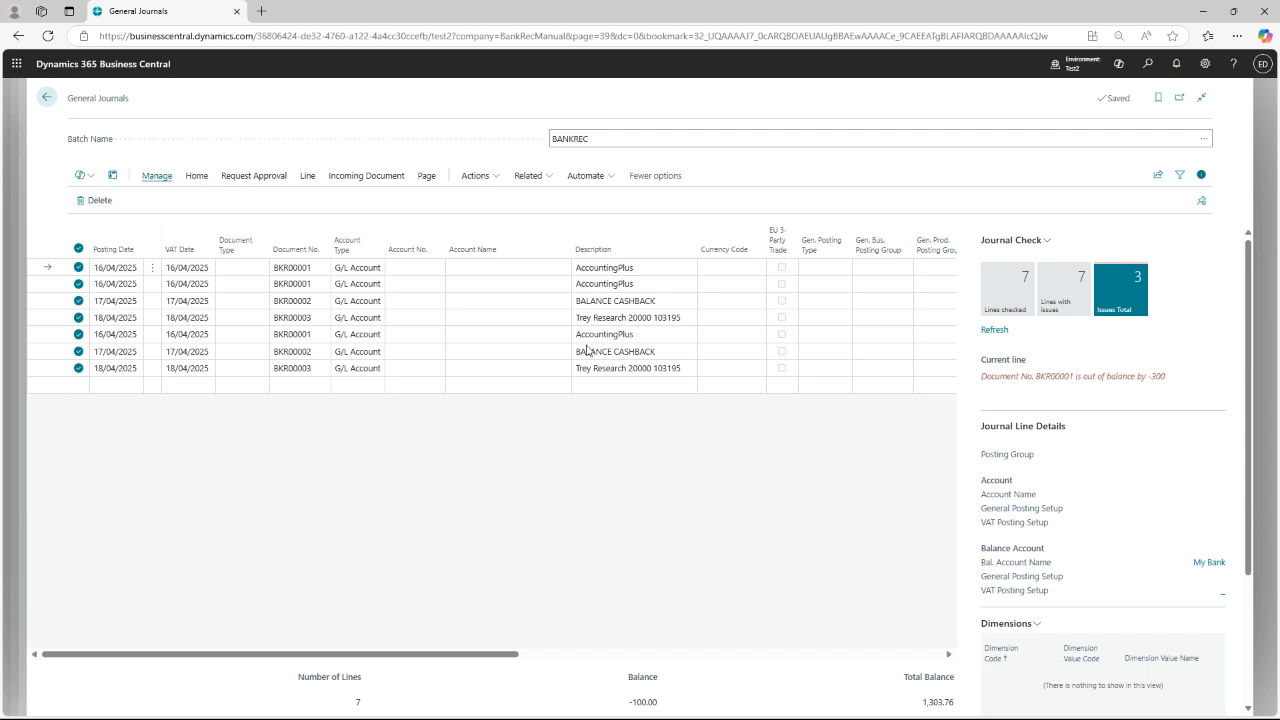
click(705, 425)
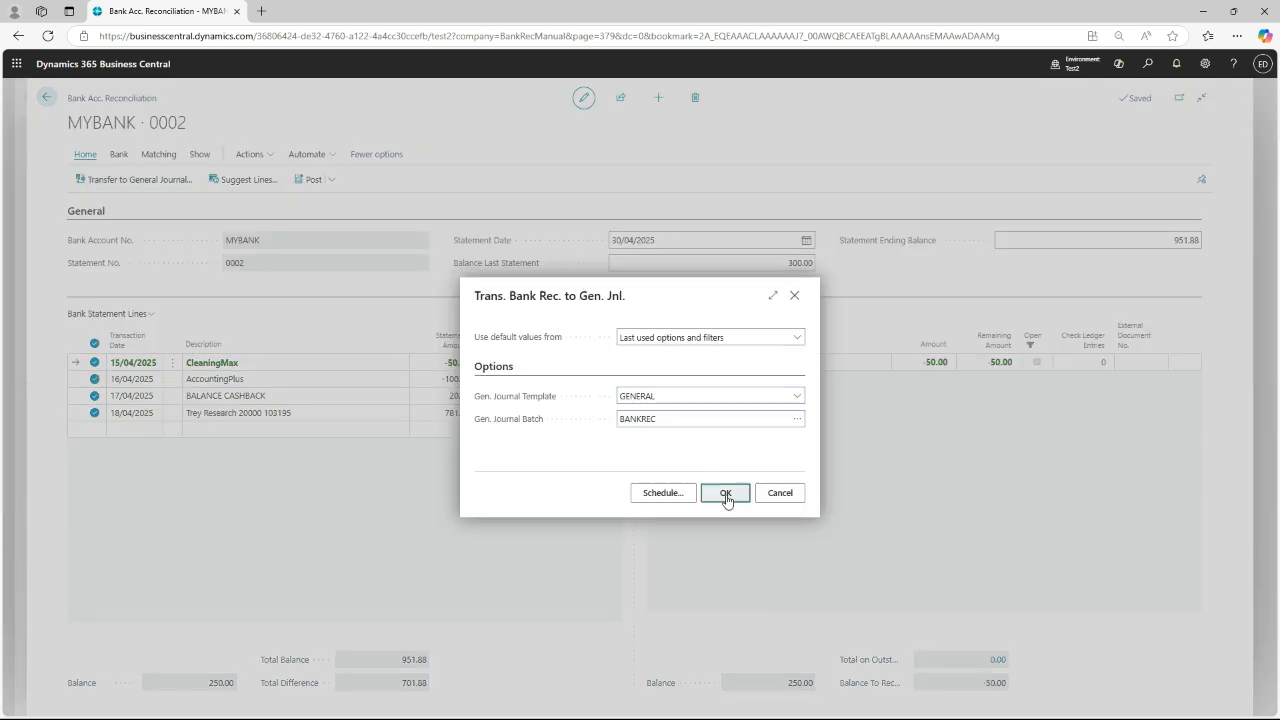
Transfer the statement lines afresh to the emptied BANKREC batch of the GENERAL template and review the amounts and balancing accounts.
click(725, 493)
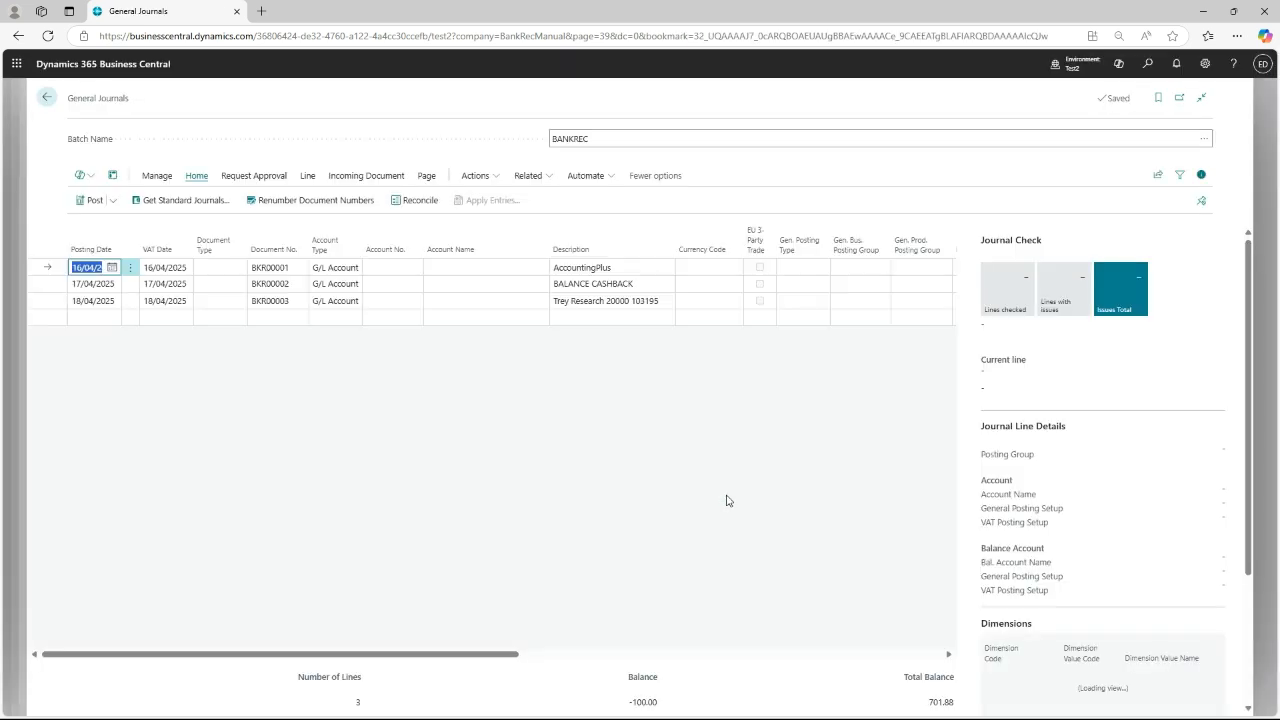
drag(505, 656, 723, 646)
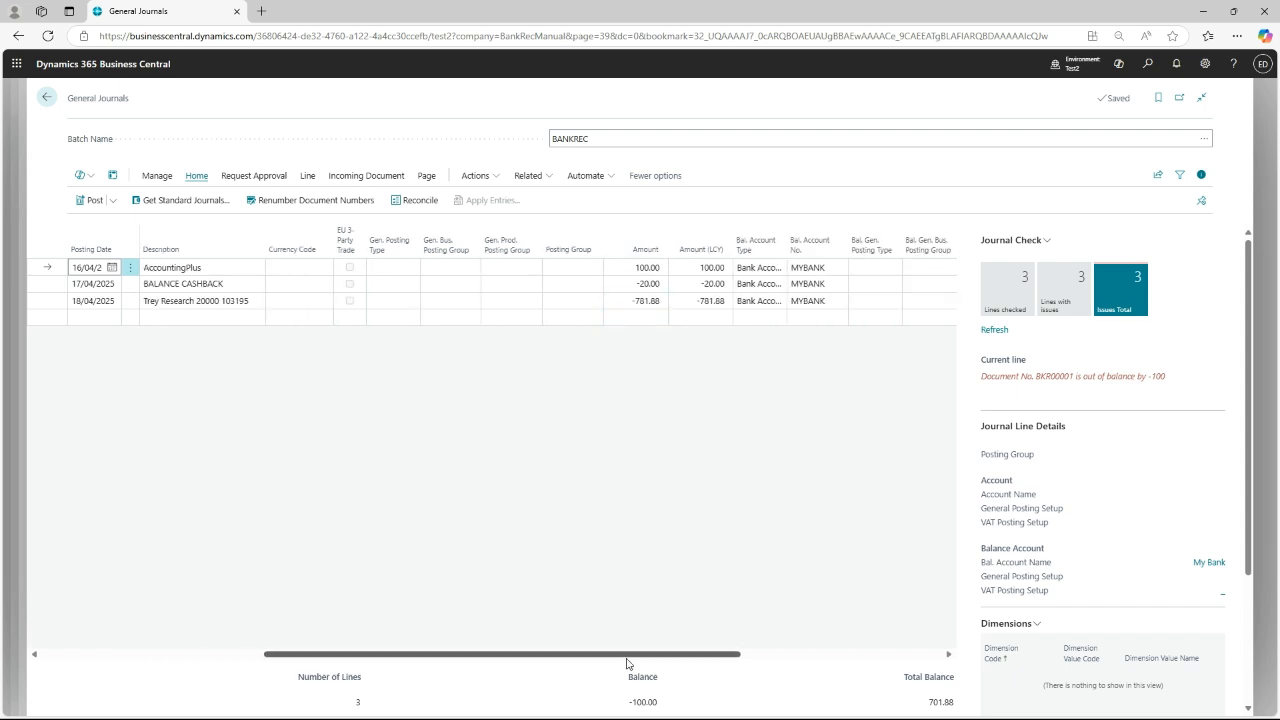
drag(658, 657, 482, 649)
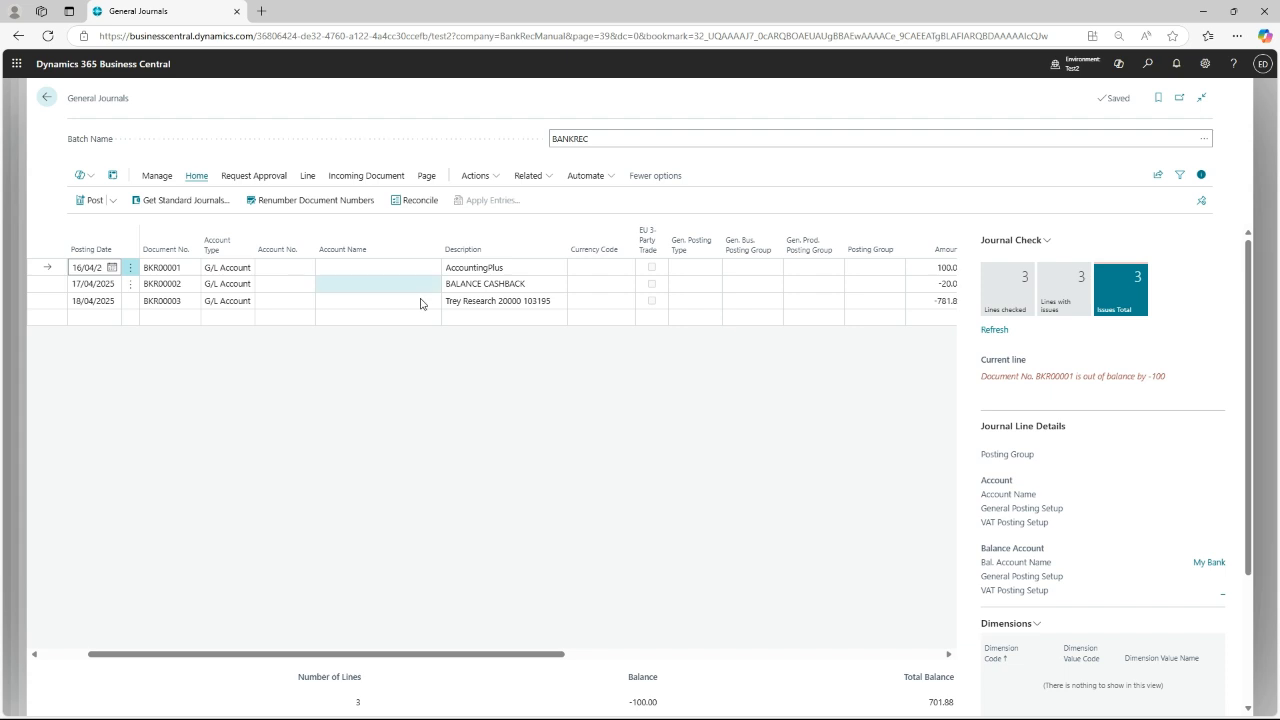
Set the AccountingPlus journal line's account type to Vendor and choose Nod Publishers as its account.
click(248, 270)
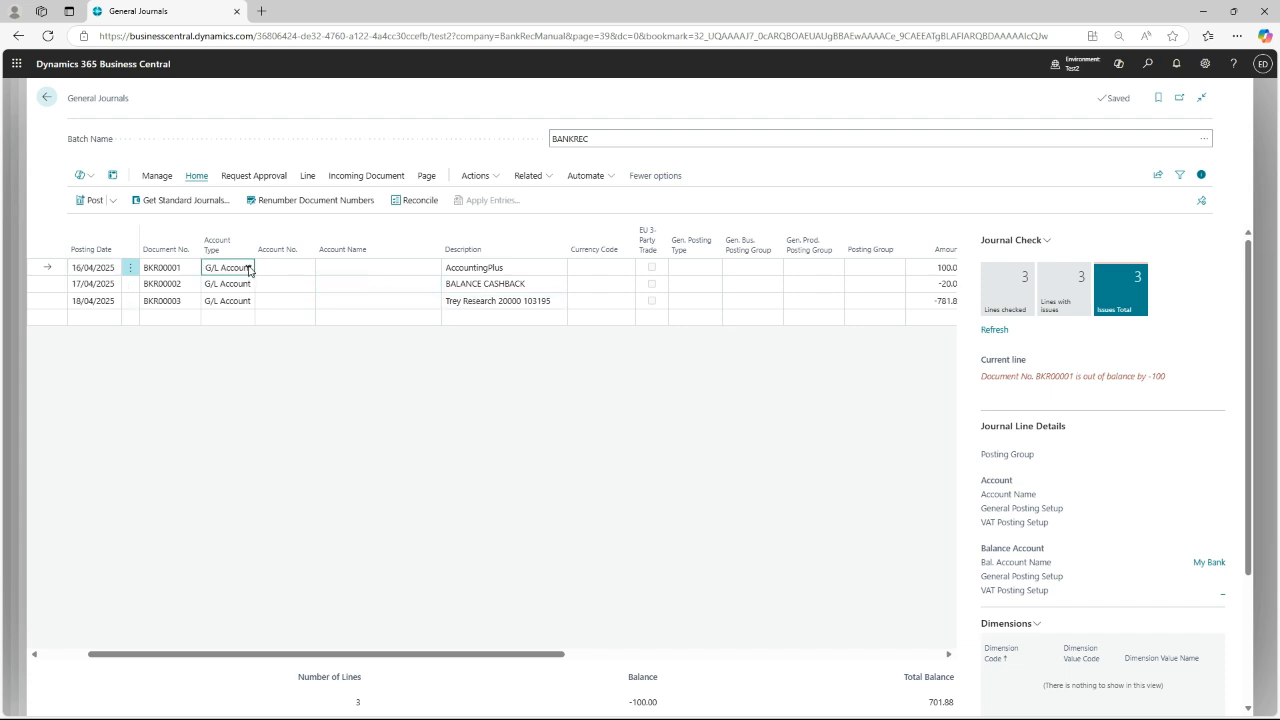
click(221, 309)
click(298, 269)
click(307, 268)
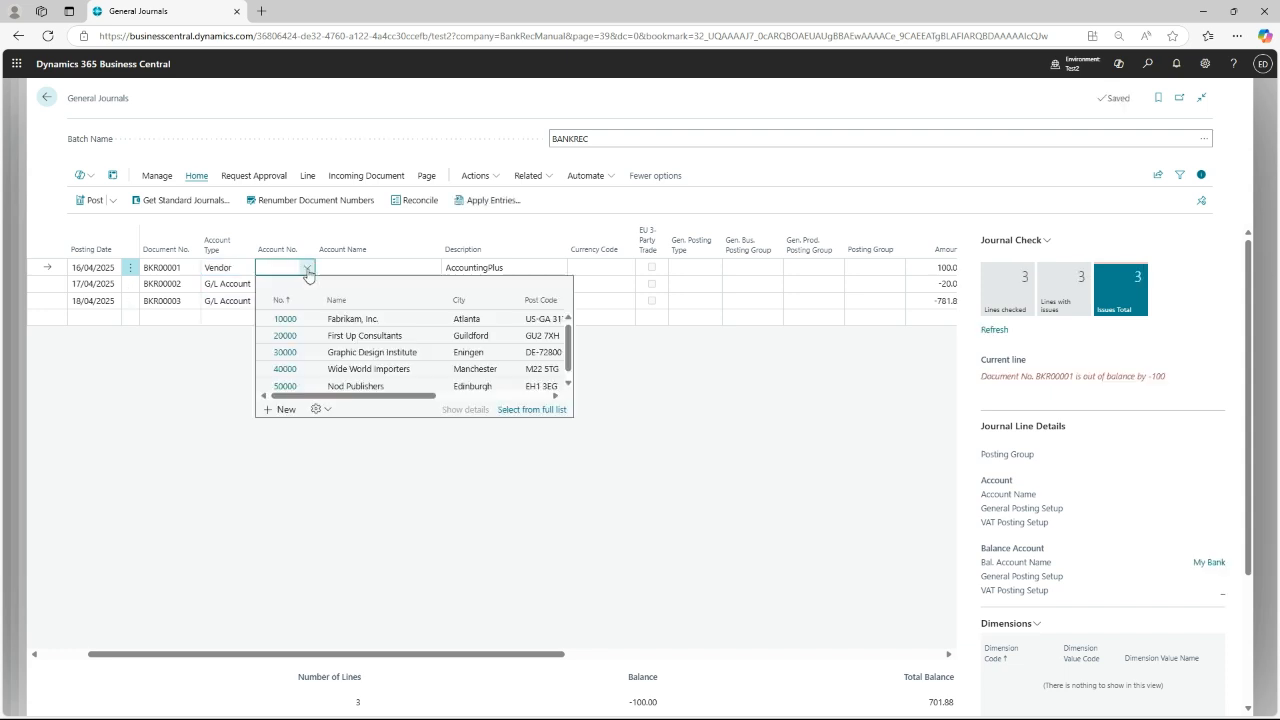
click(360, 385)
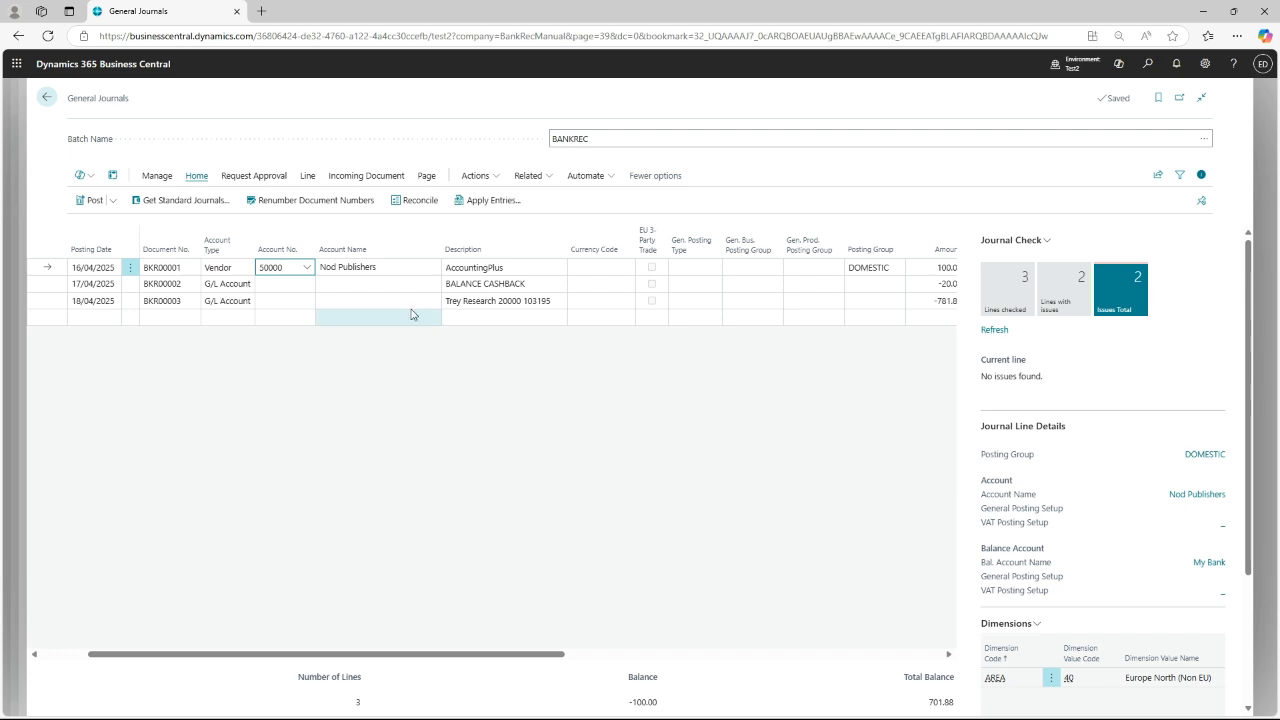
Review the open Nod Publishers entries available for applying to the AccountingPlus line and leave without applying any.
key(Tab)
key(Tab)
key(Tab)
key(Tab)
key(Tab)
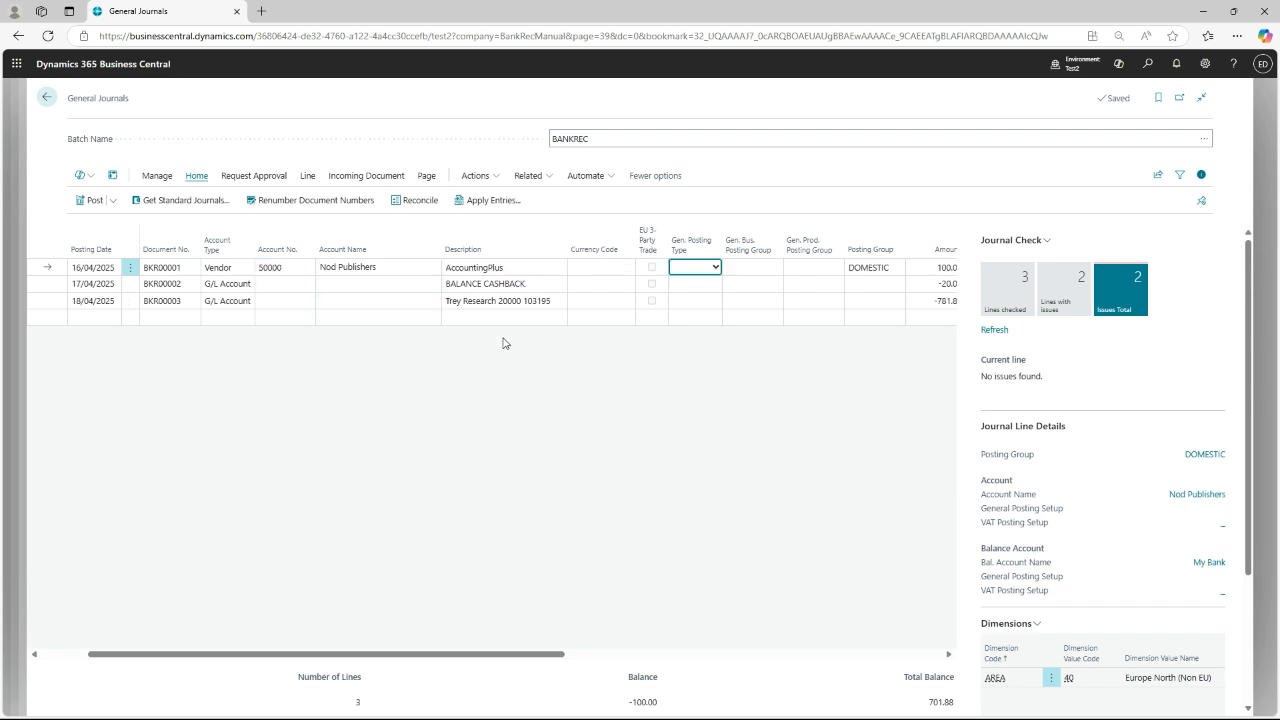
key(shift+Tab)
key(shift+Tab)
key(shift+Tab)
scroll(505, 343, right, 1)
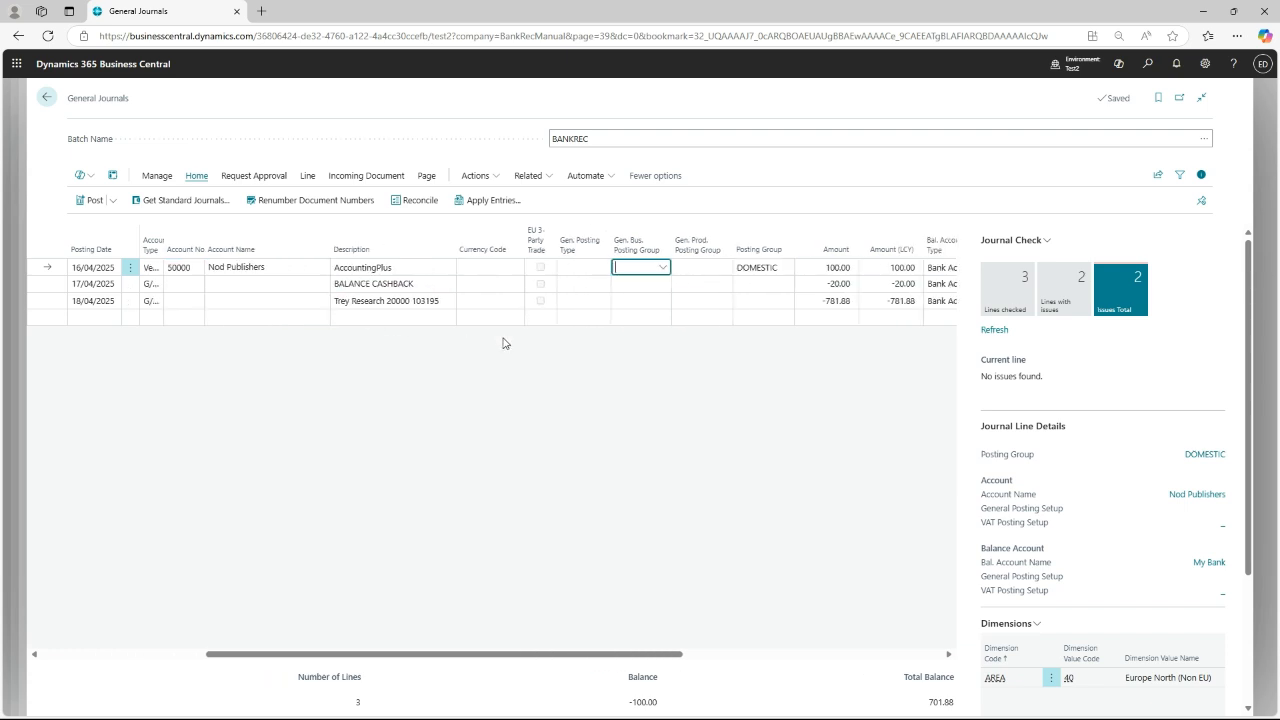
click(494, 203)
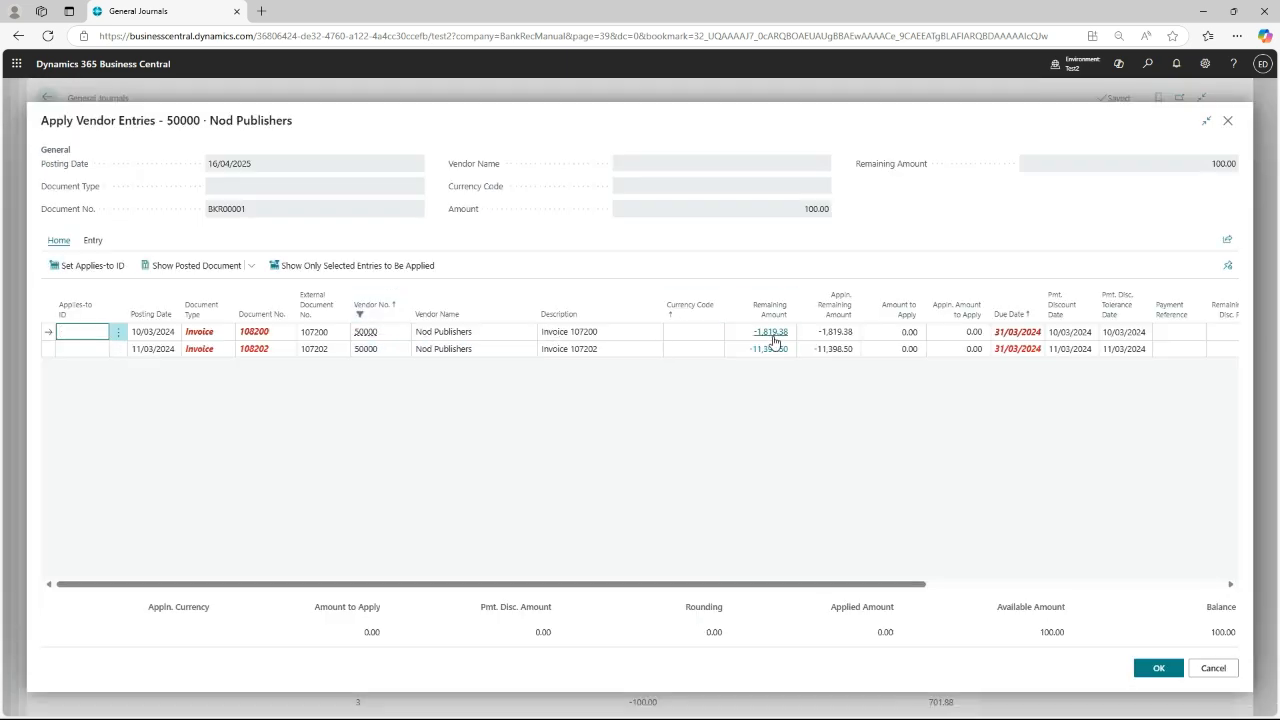
click(1213, 668)
click(1213, 668)
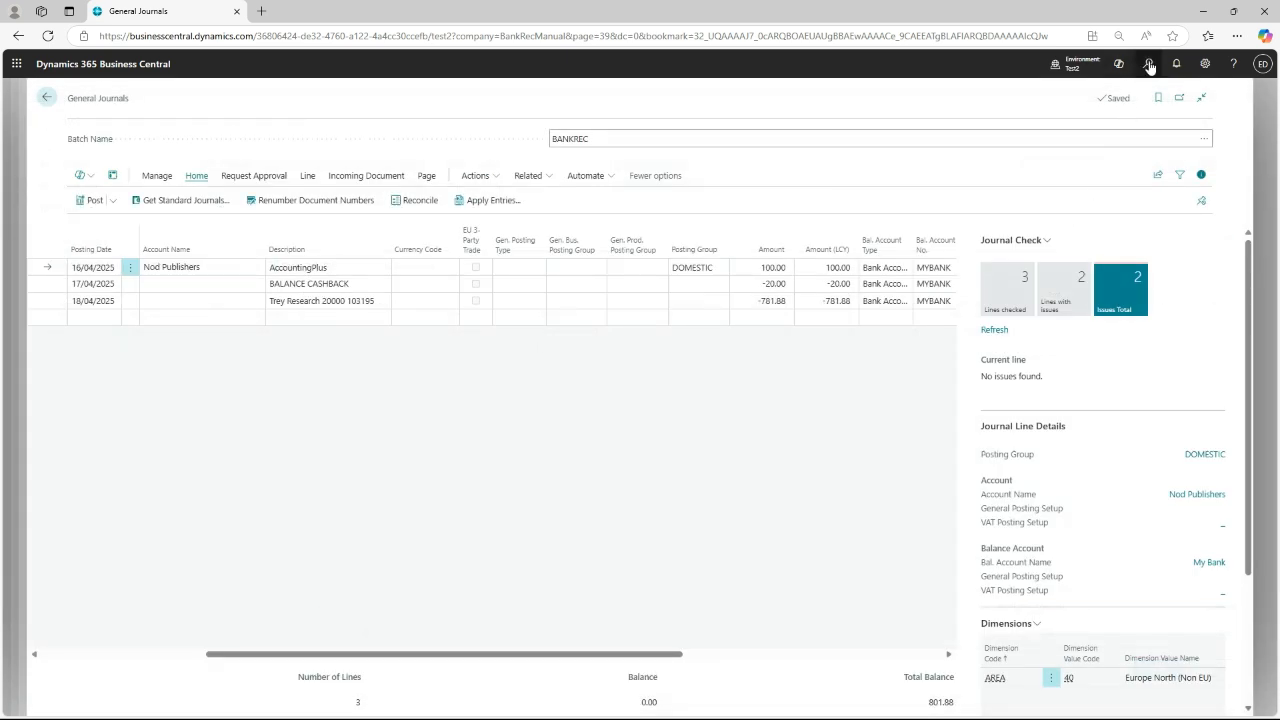
Change the AccountingPlus line's account type to G/L Account and assign account 8630, Legal and Accounting Services.
click(84, 655)
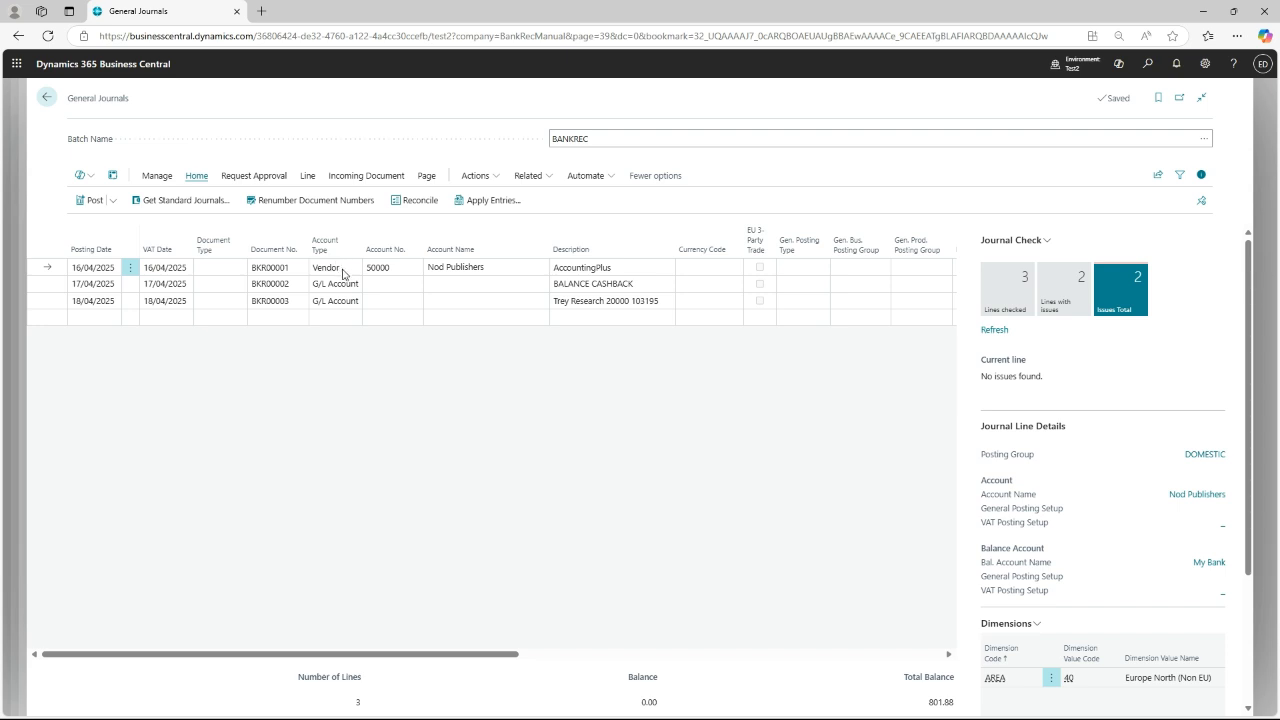
click(343, 271)
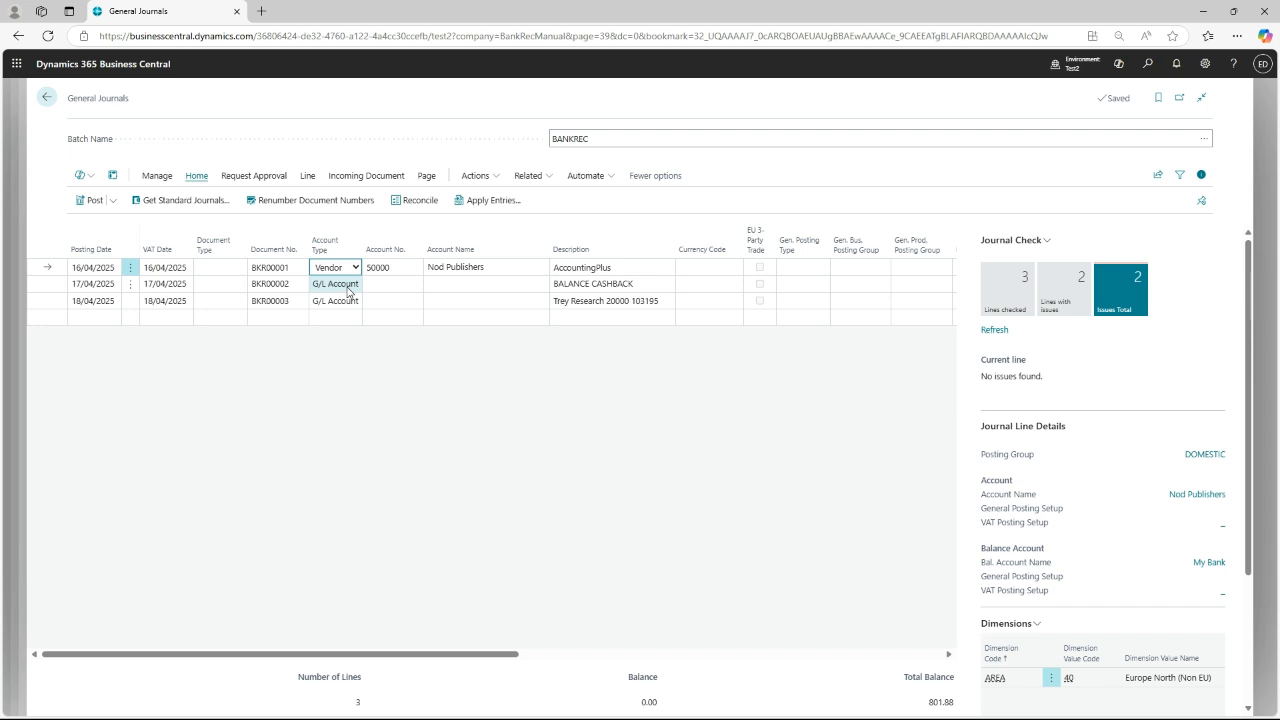
click(350, 291)
click(400, 267)
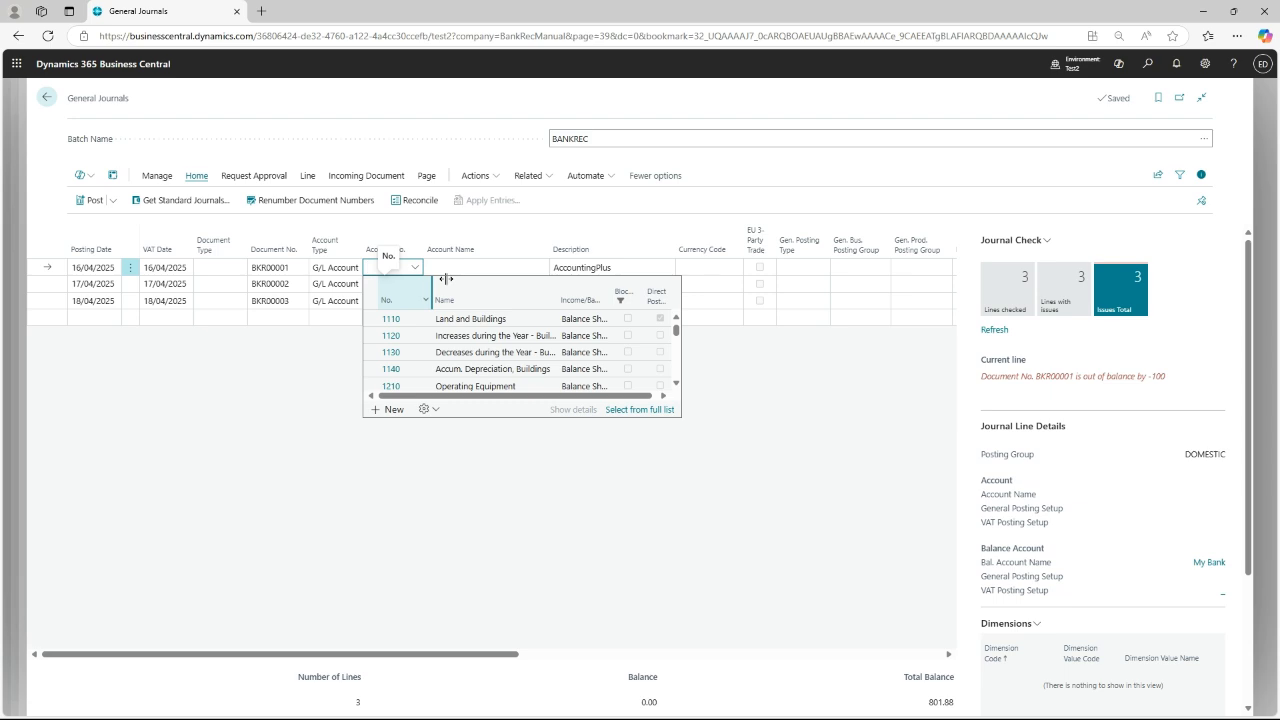
click(645, 410)
scroll(371, 483, down, 5)
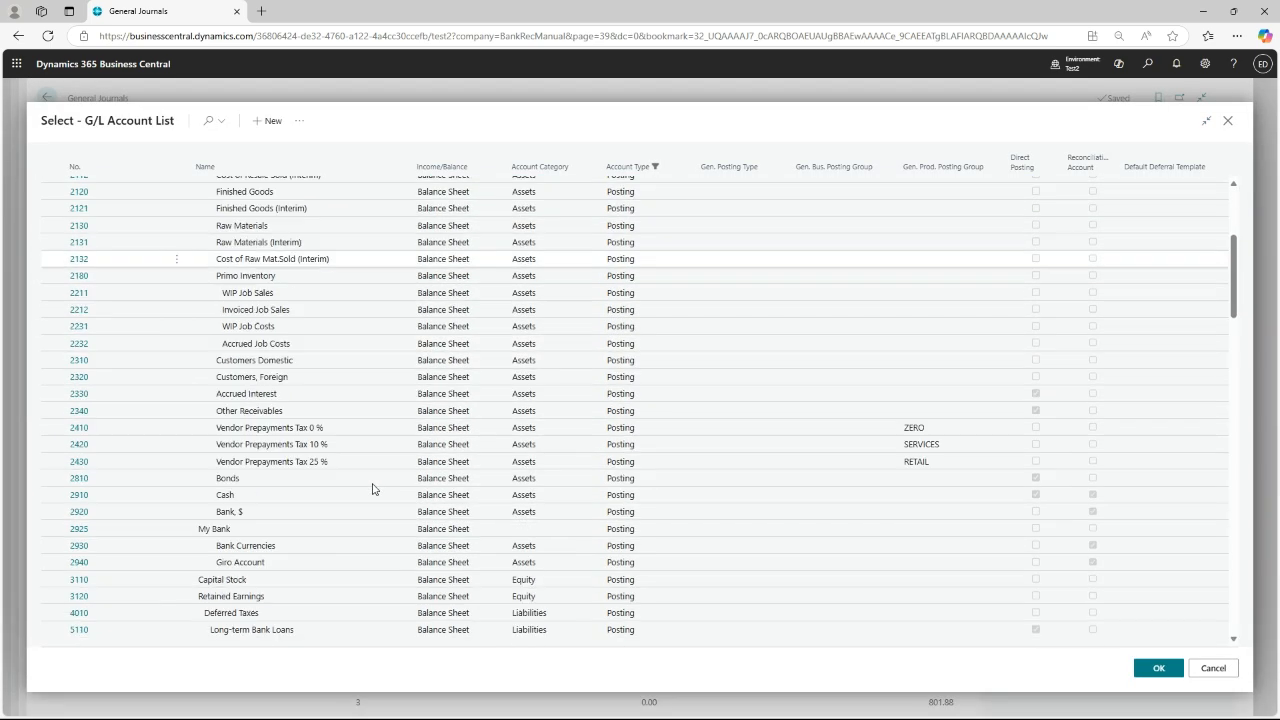
scroll(371, 488, down, 10)
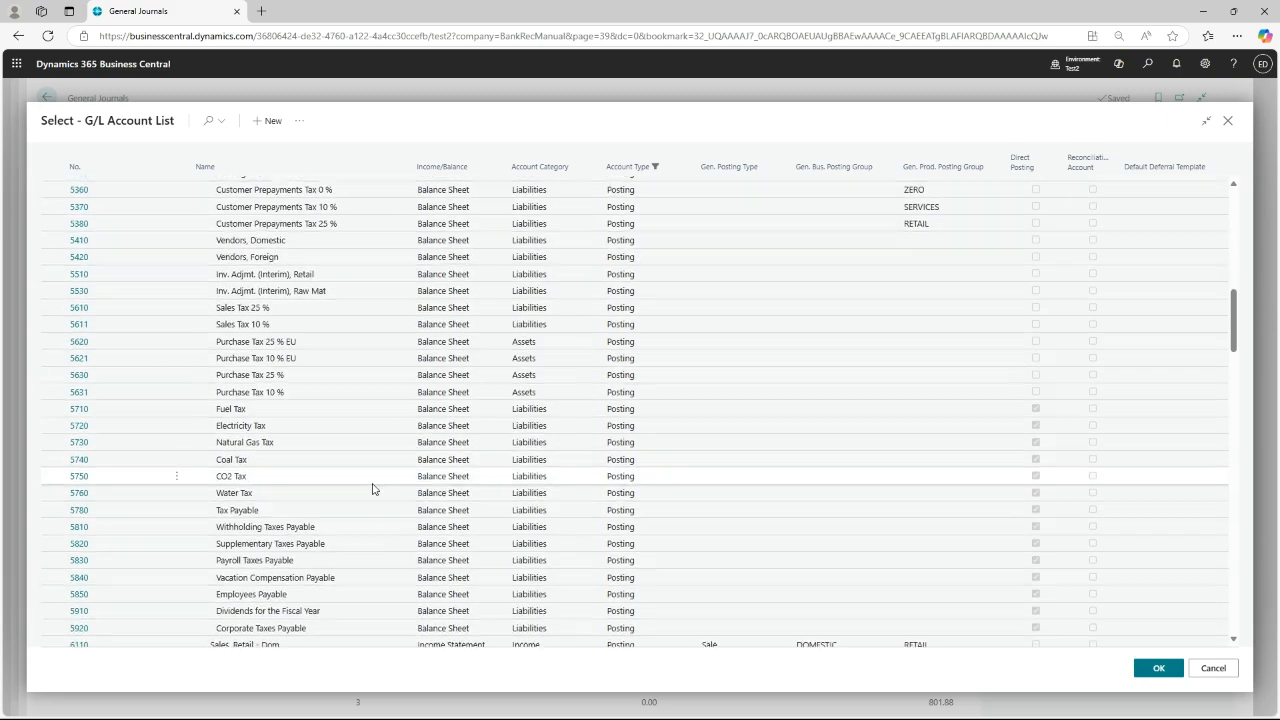
scroll(371, 488, down, 8)
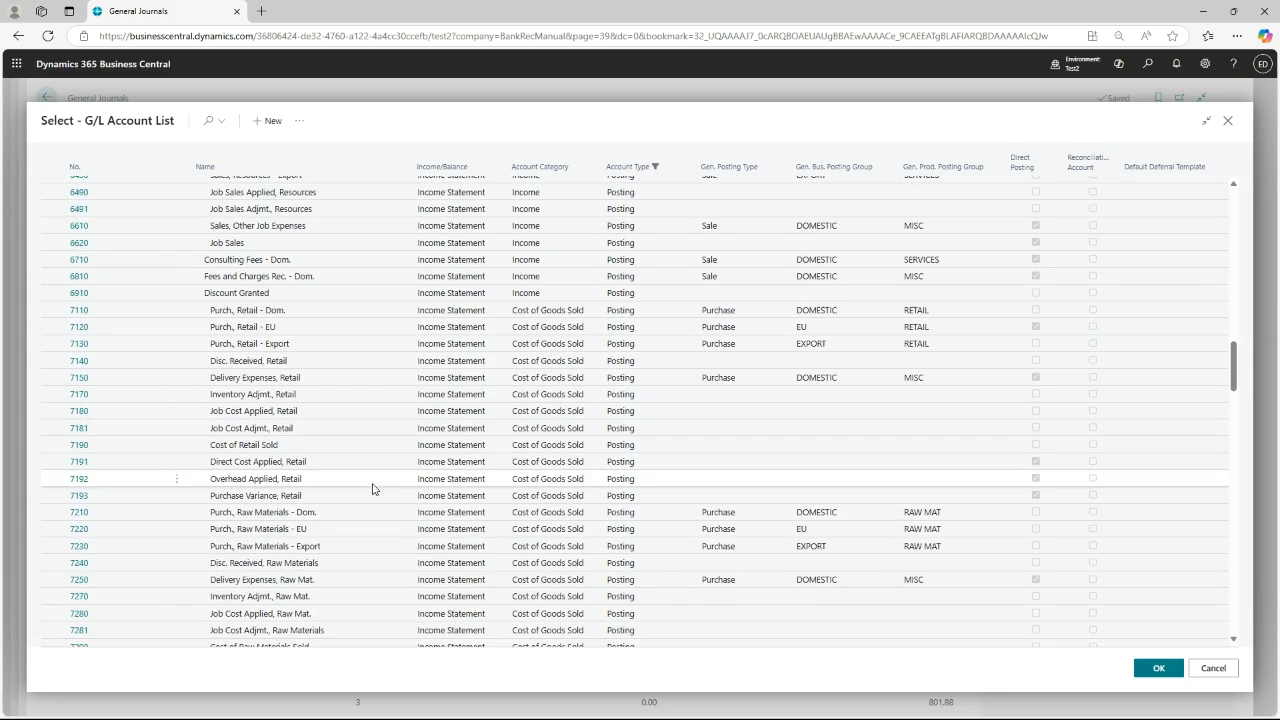
scroll(371, 488, down, 3)
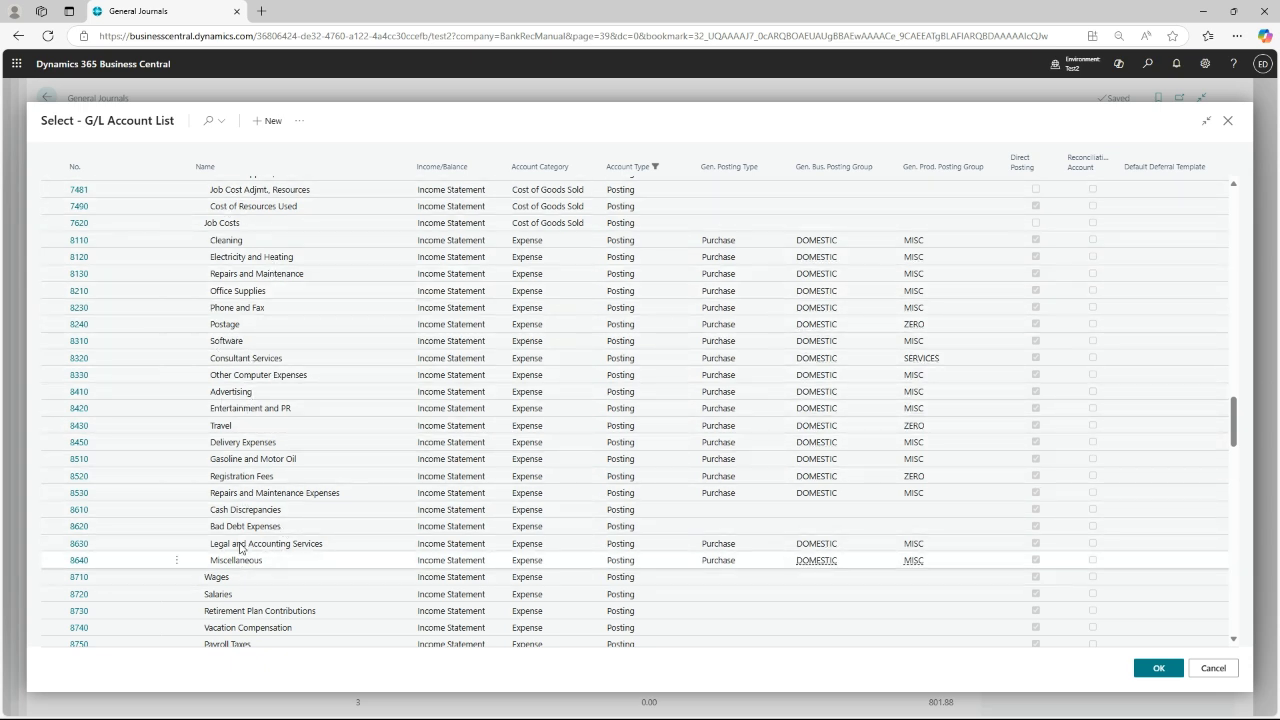
click(383, 549)
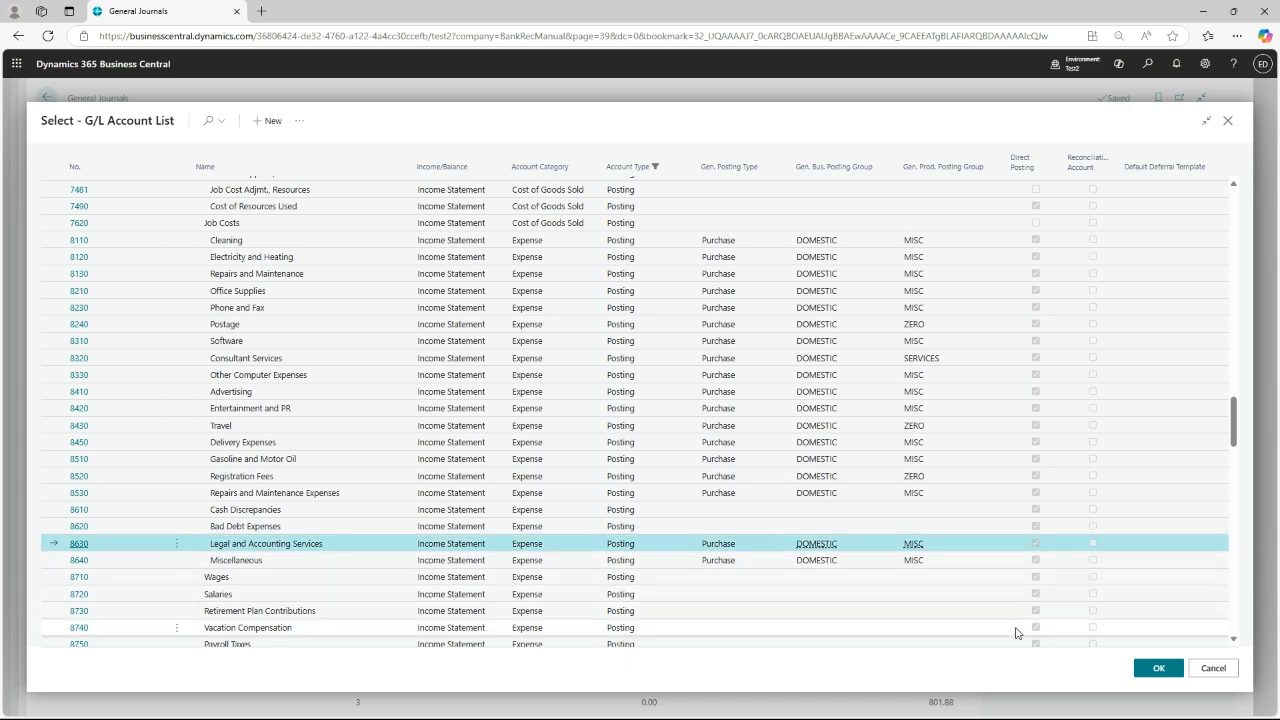
click(1155, 668)
key(Tab)
key(Tab)
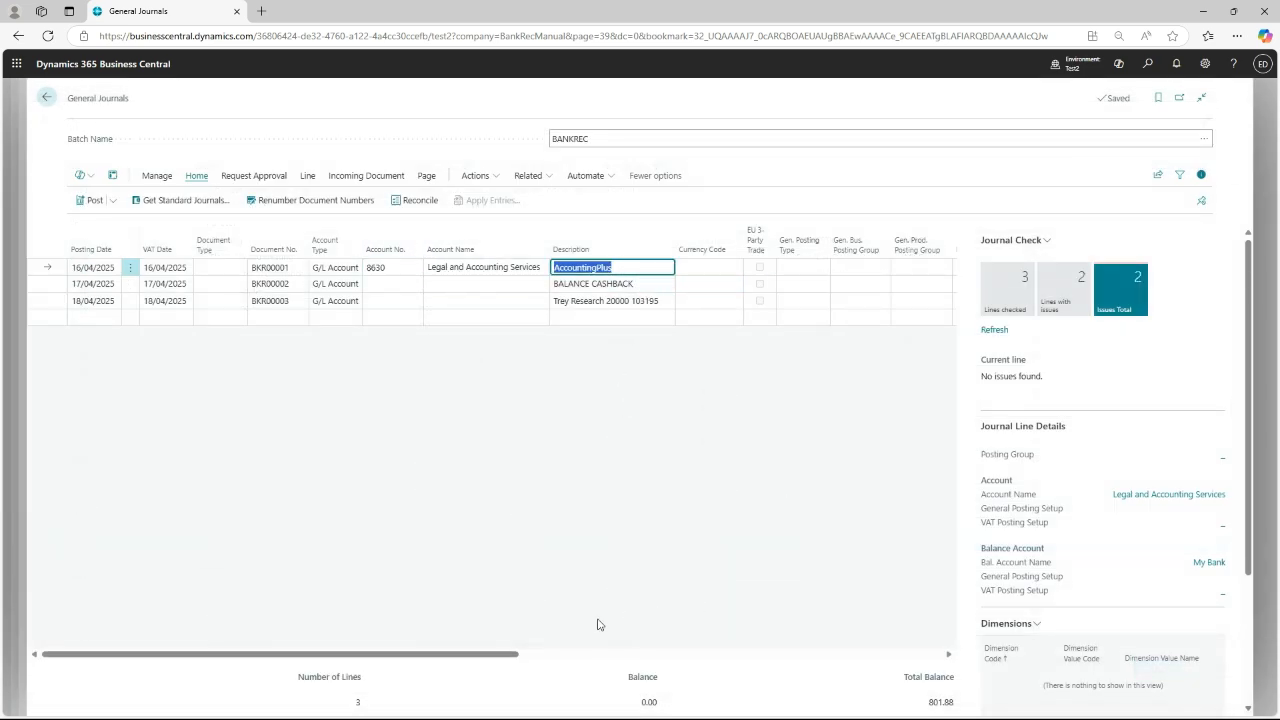
Switch the AccountingPlus line's account type back to Vendor and select Nod Publishers as the account.
click(534, 658)
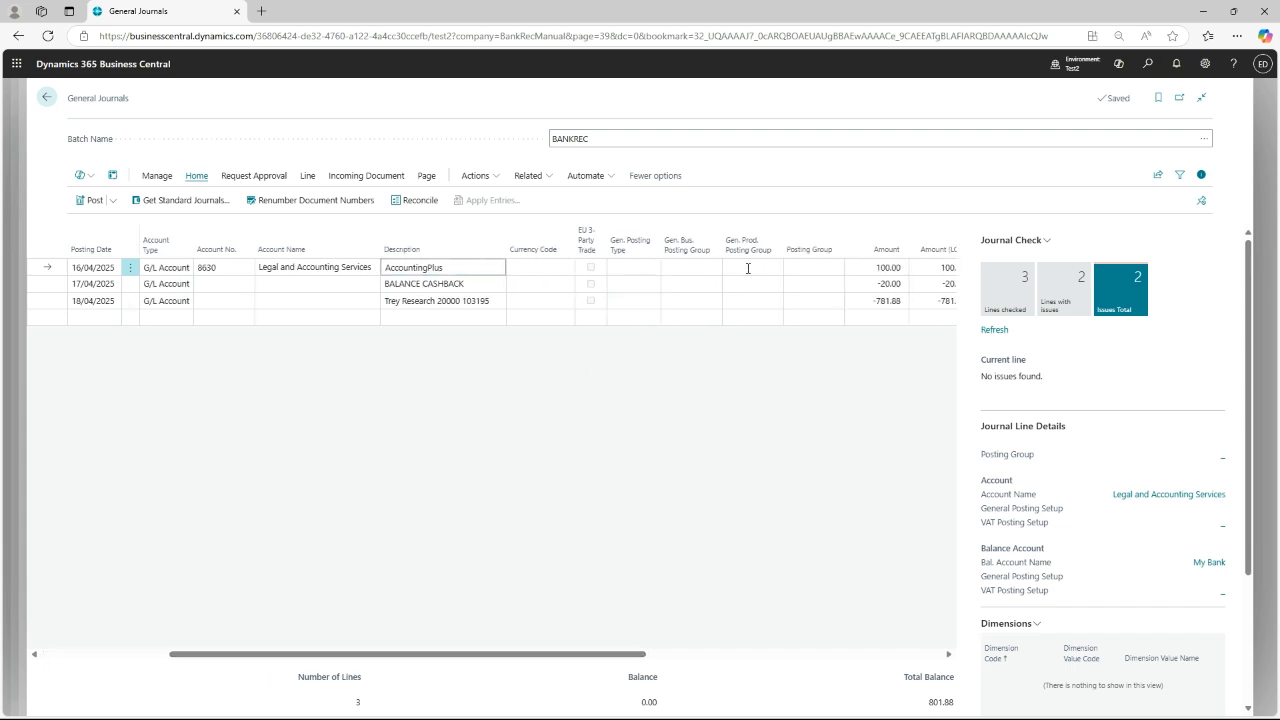
click(190, 270)
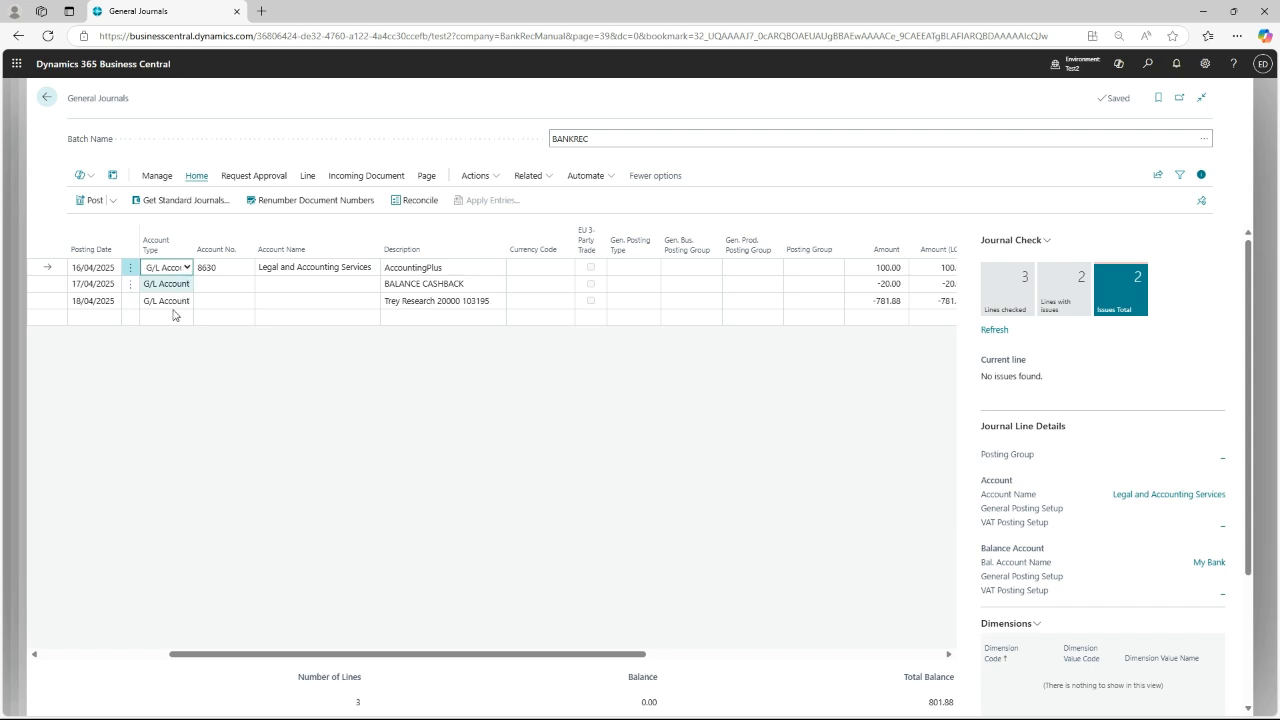
key(v)
key(Tab)
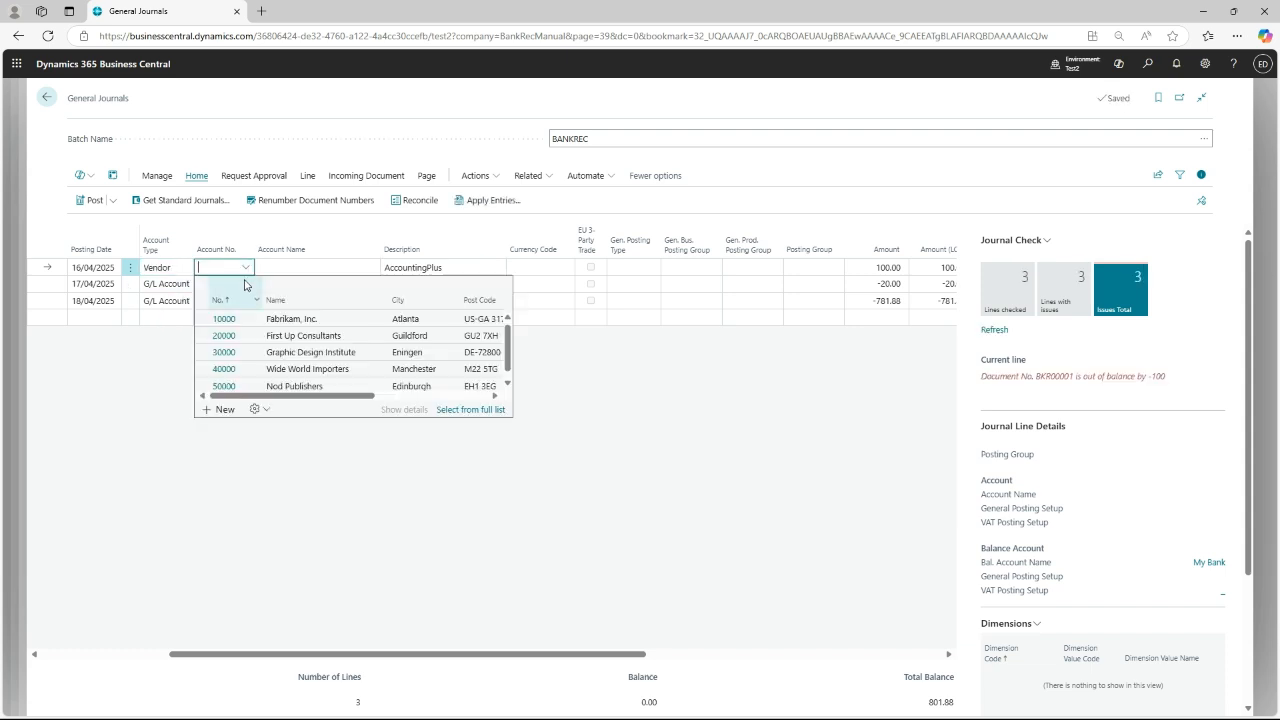
click(248, 388)
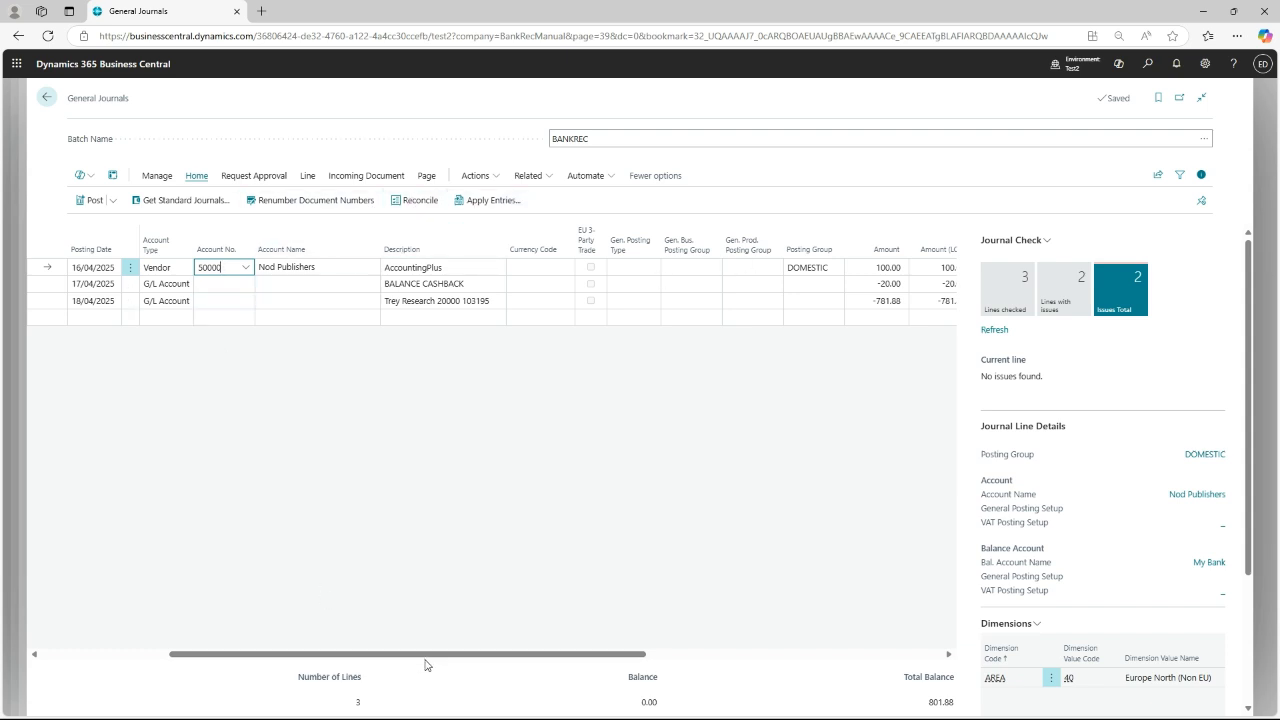
drag(437, 663, 377, 661)
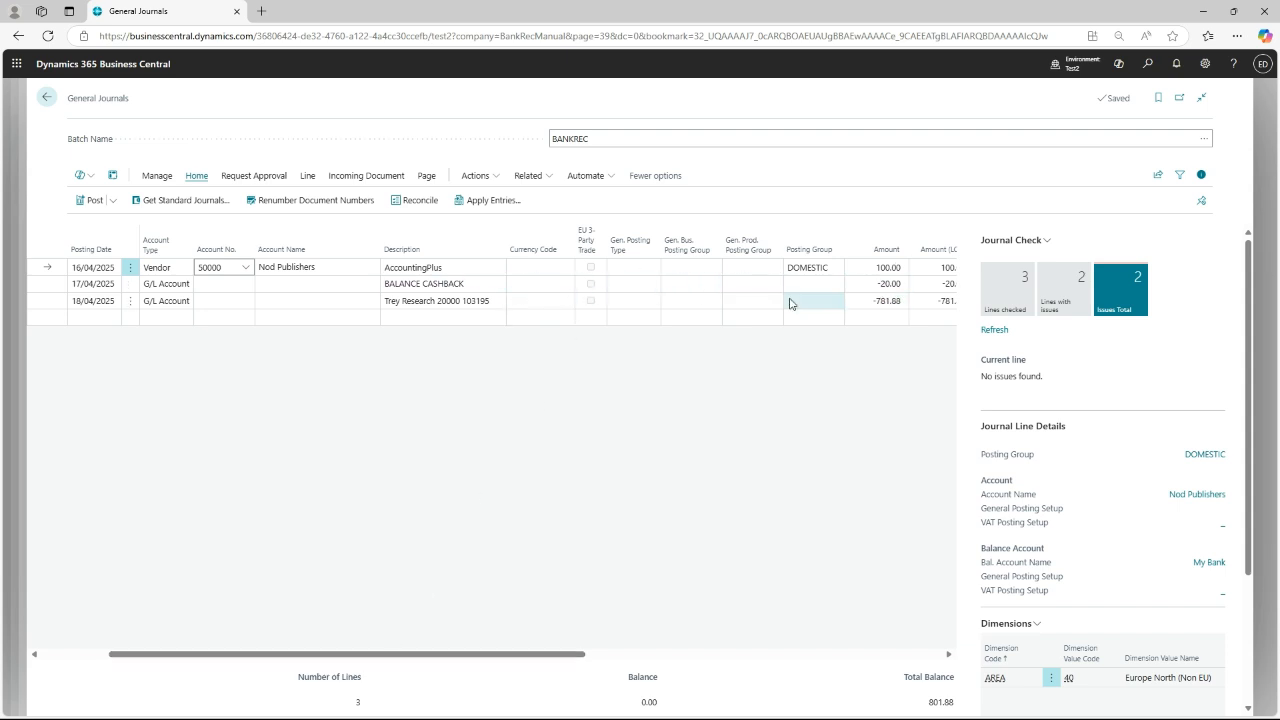
Set the Trey Research journal line's account type to Customer and choose Trey Research as its account.
click(216, 300)
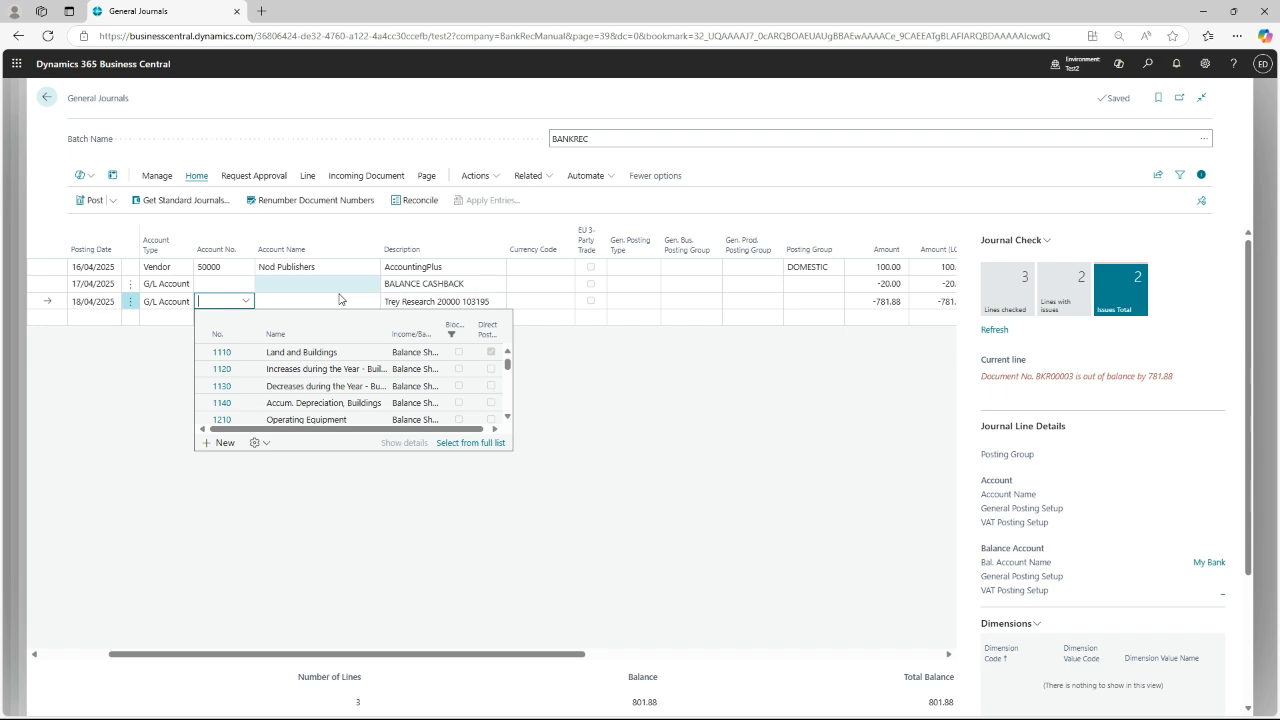
click(182, 301)
click(178, 333)
click(220, 301)
click(245, 301)
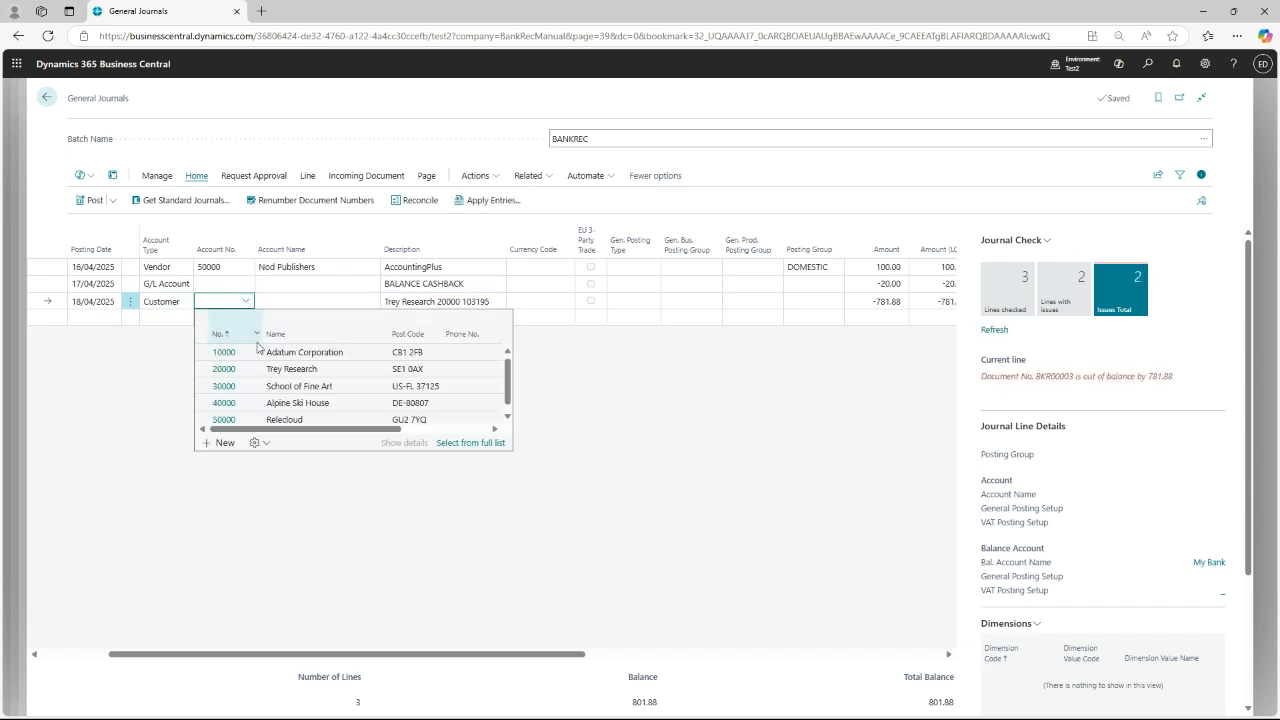
click(300, 368)
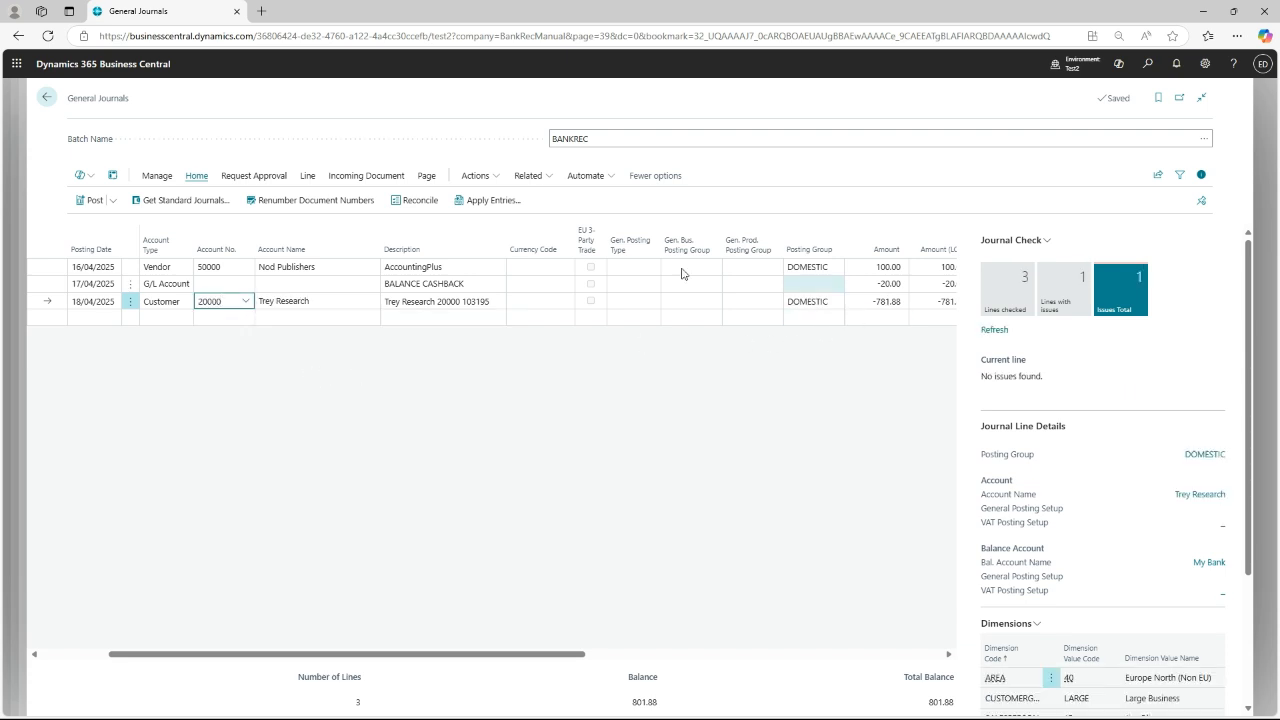
Apply the Trey Research payment line to the customer's invoice 103195.
click(493, 201)
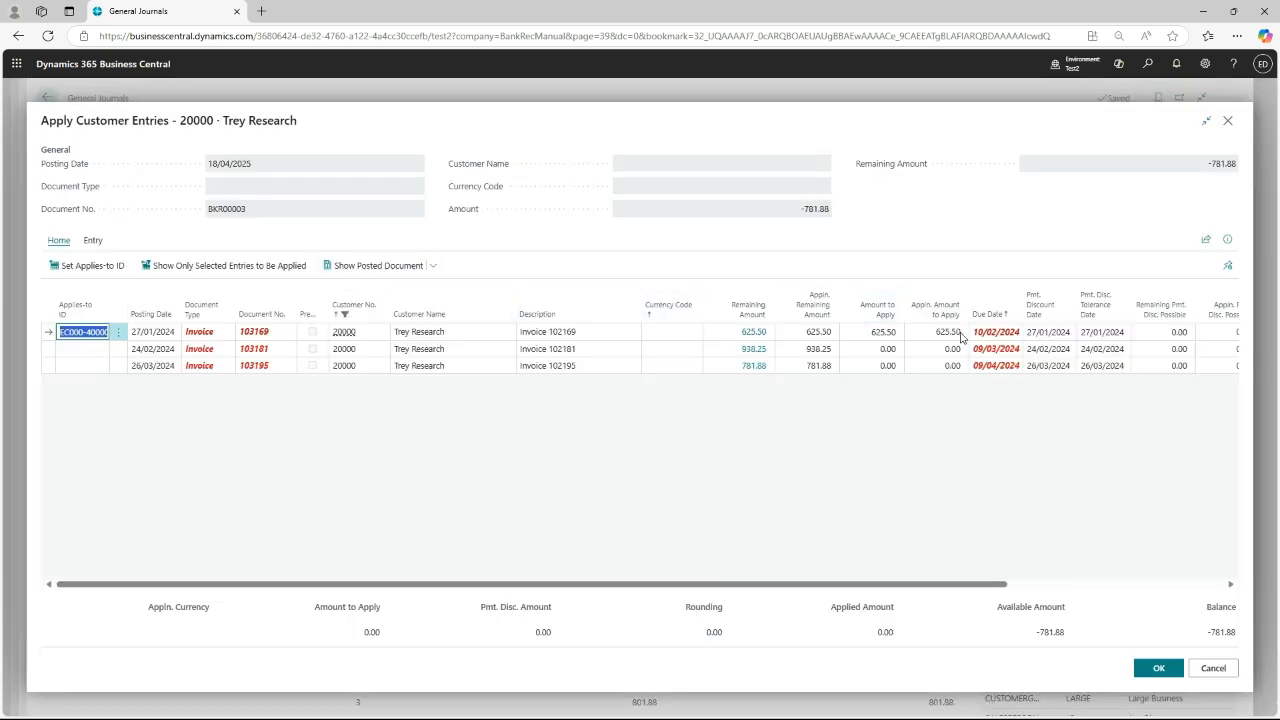
click(85, 365)
click(80, 265)
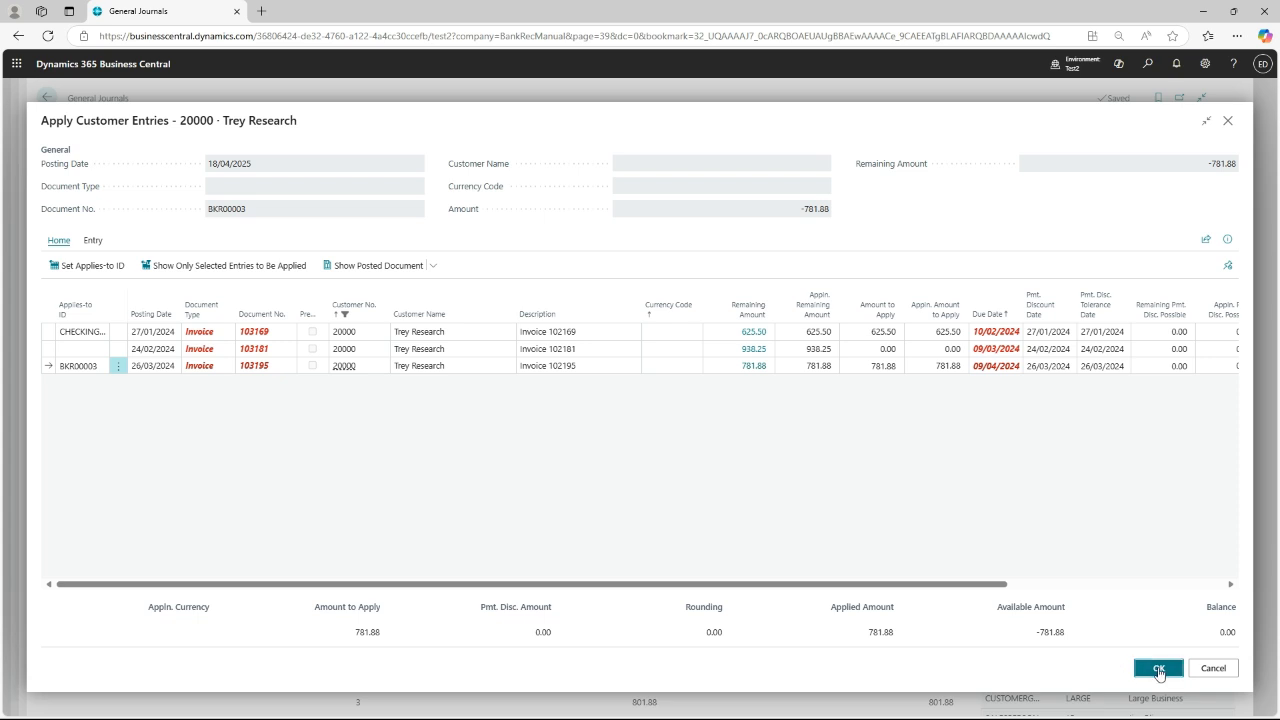
click(1158, 668)
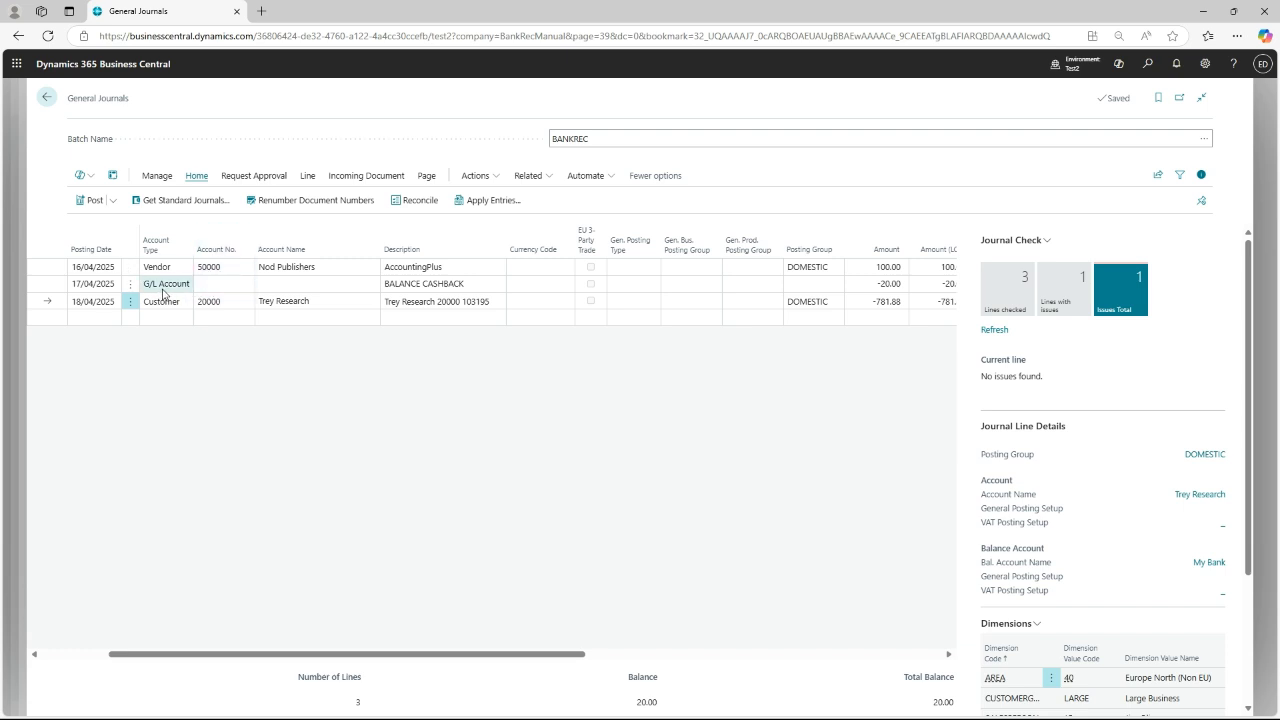
Filter the journal to the lines with a blank account number, using the BALANCE CASHBACK line's value.
click(130, 287)
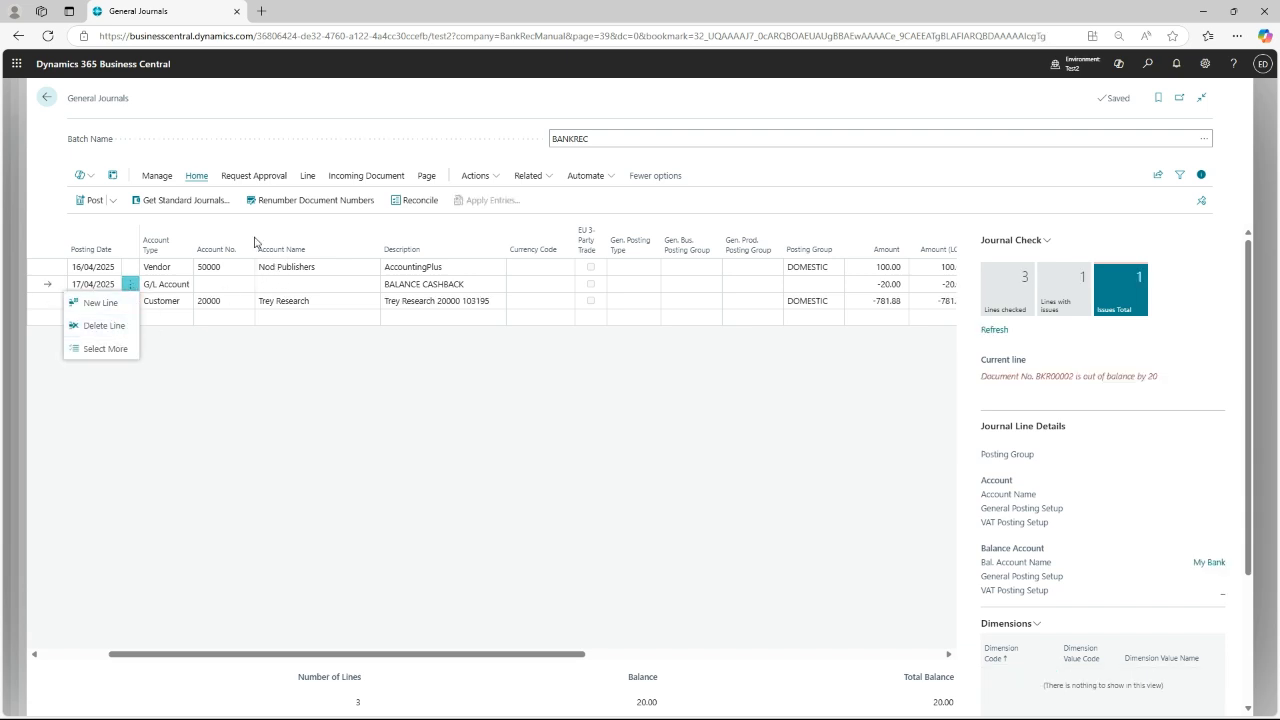
click(239, 290)
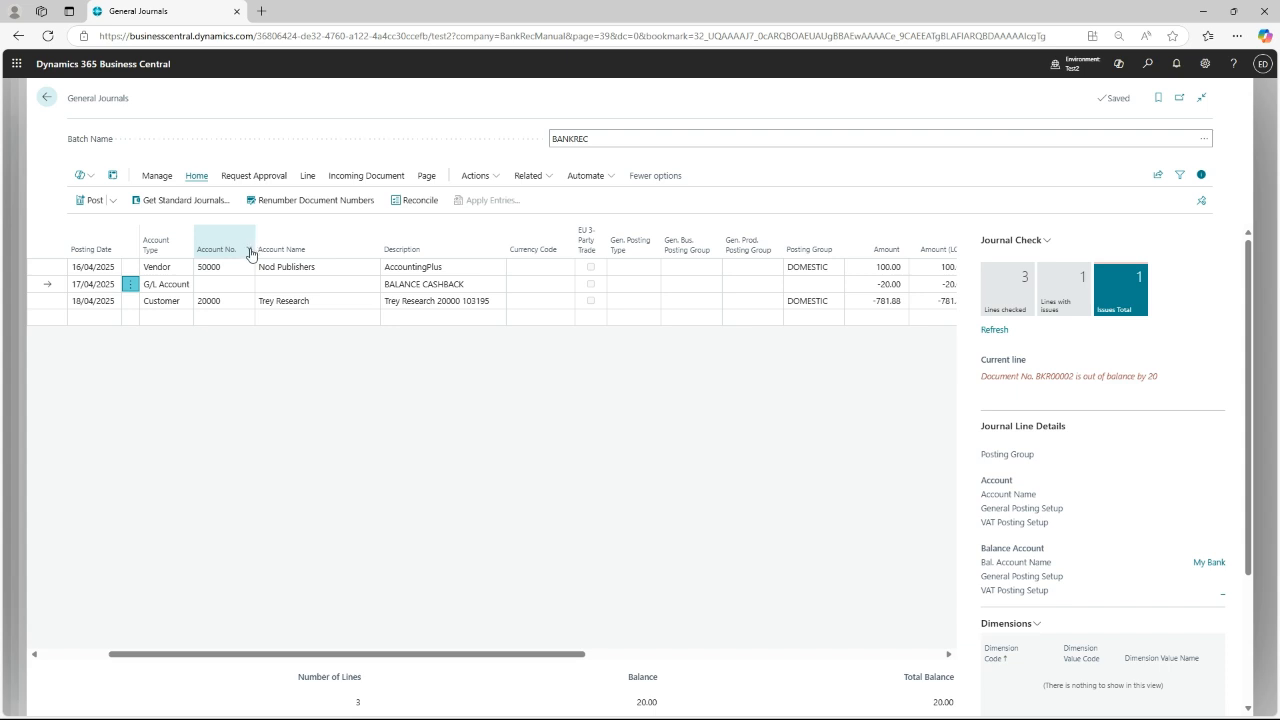
click(249, 251)
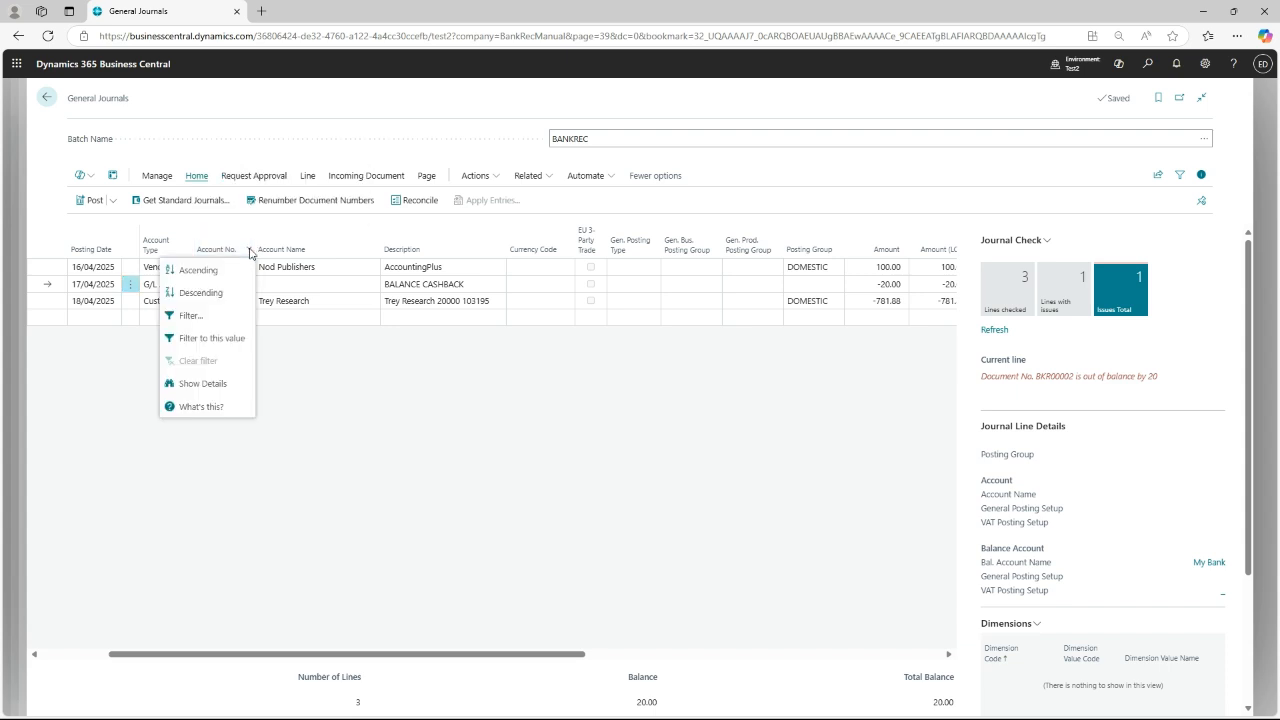
click(206, 339)
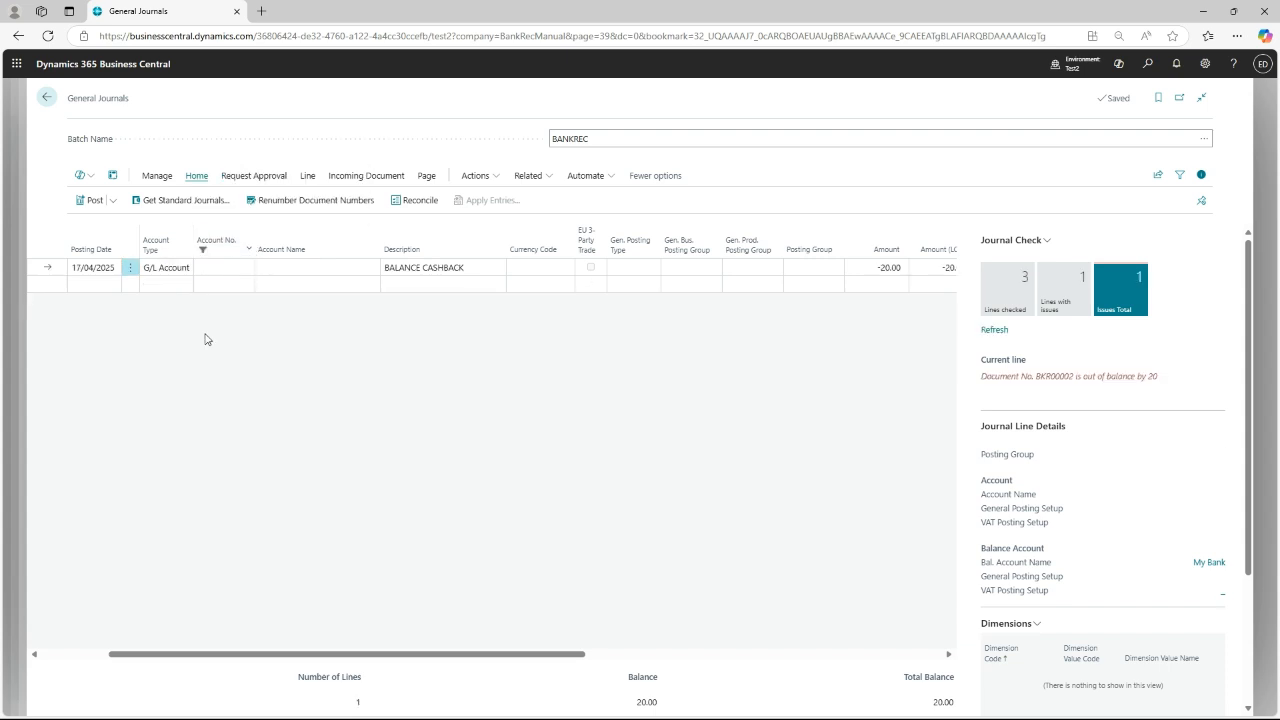
Delete the BALANCE CASHBACK line from the journal and clear the account number filter.
click(130, 267)
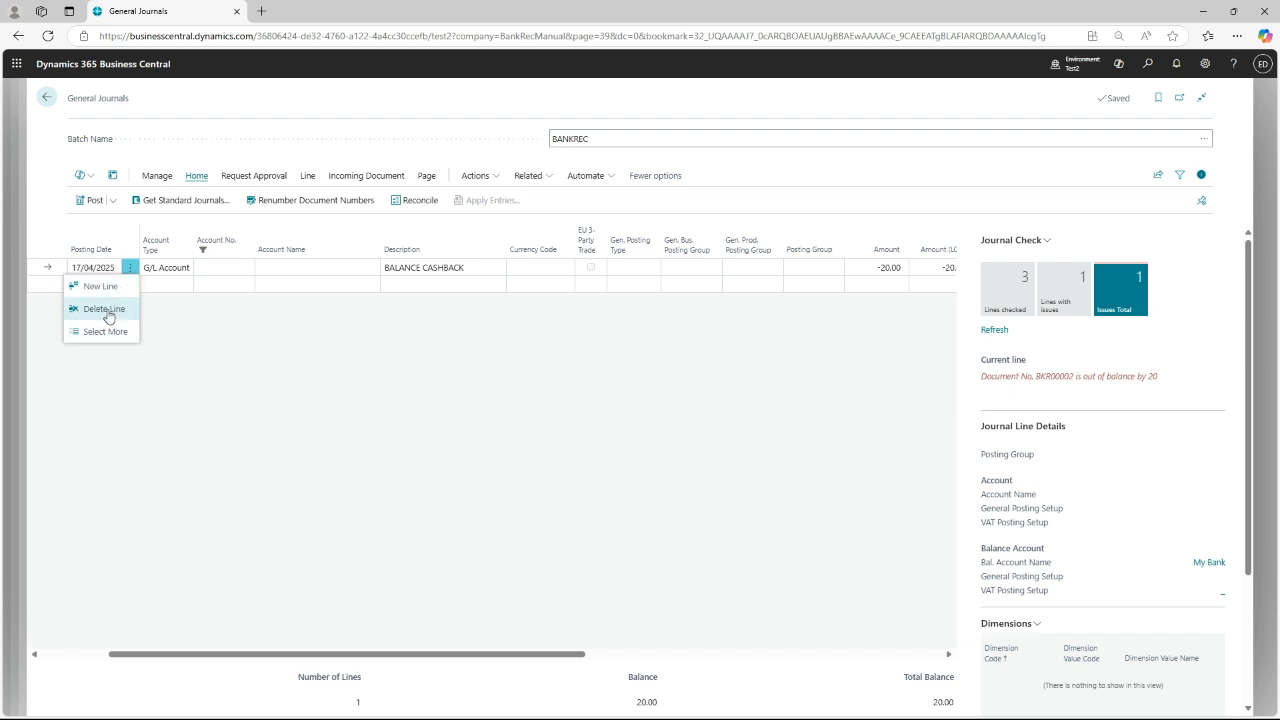
click(107, 333)
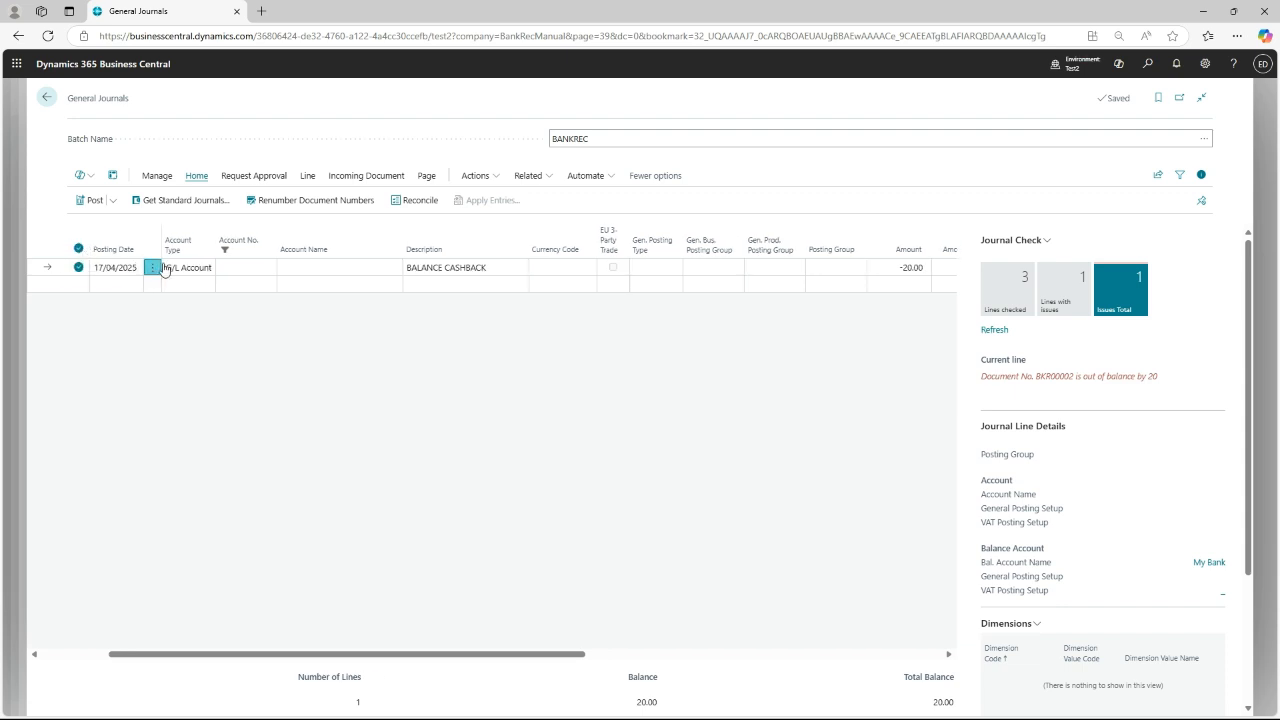
click(150, 180)
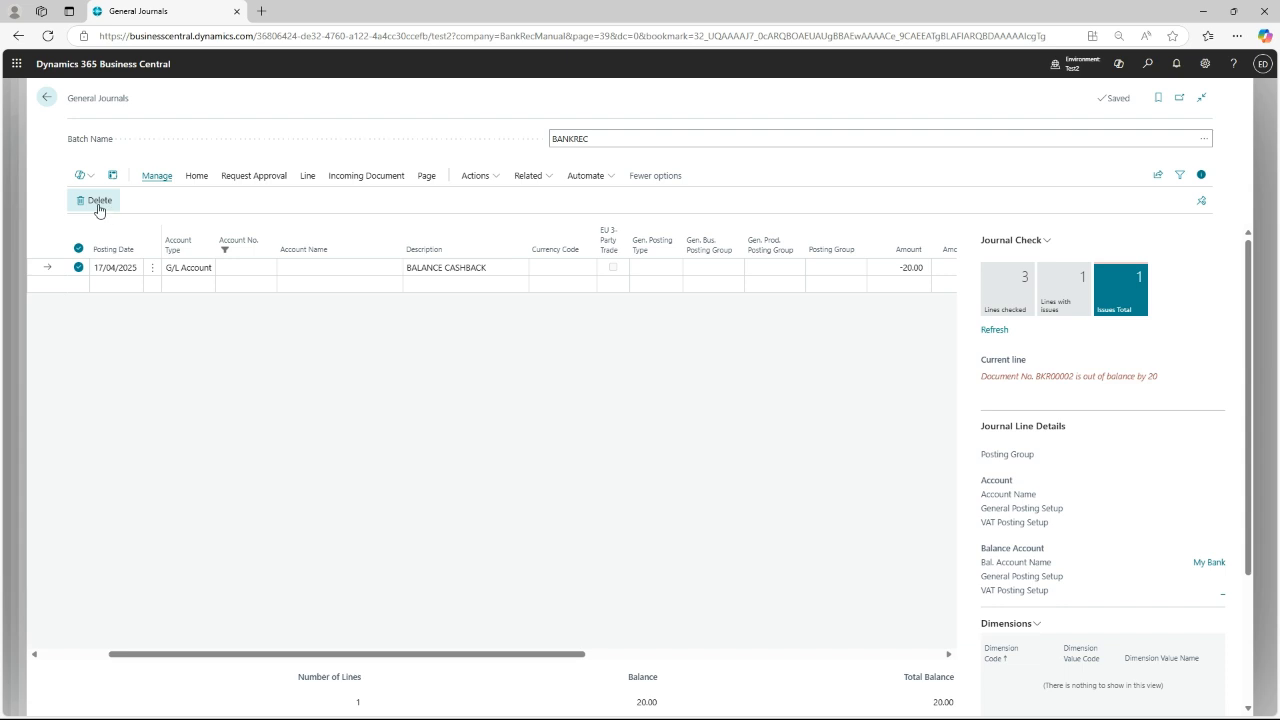
click(99, 205)
click(691, 424)
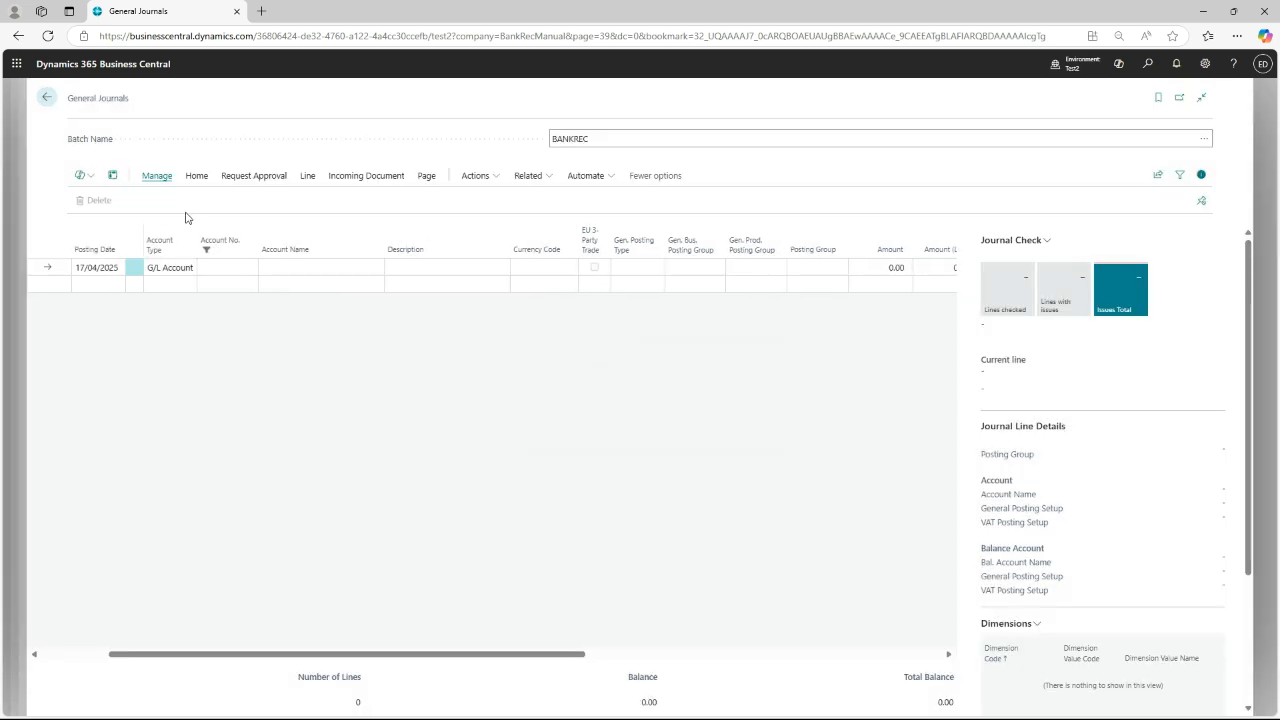
click(247, 251)
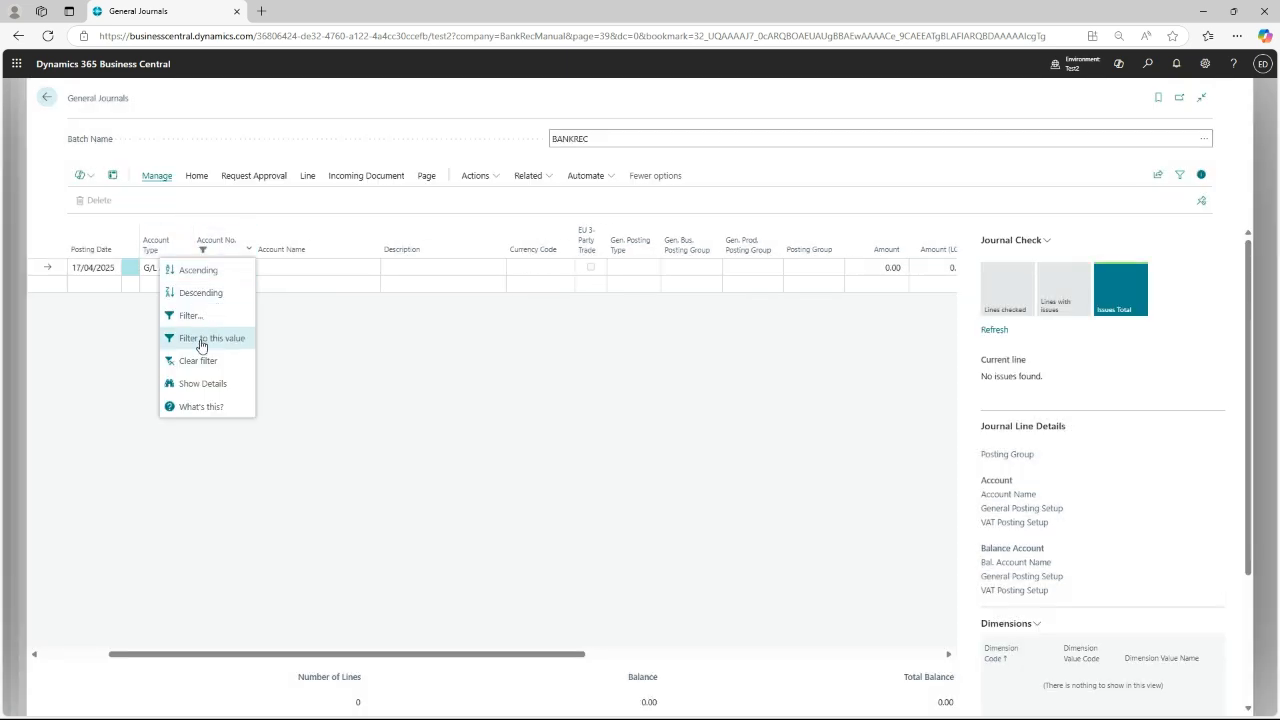
click(199, 366)
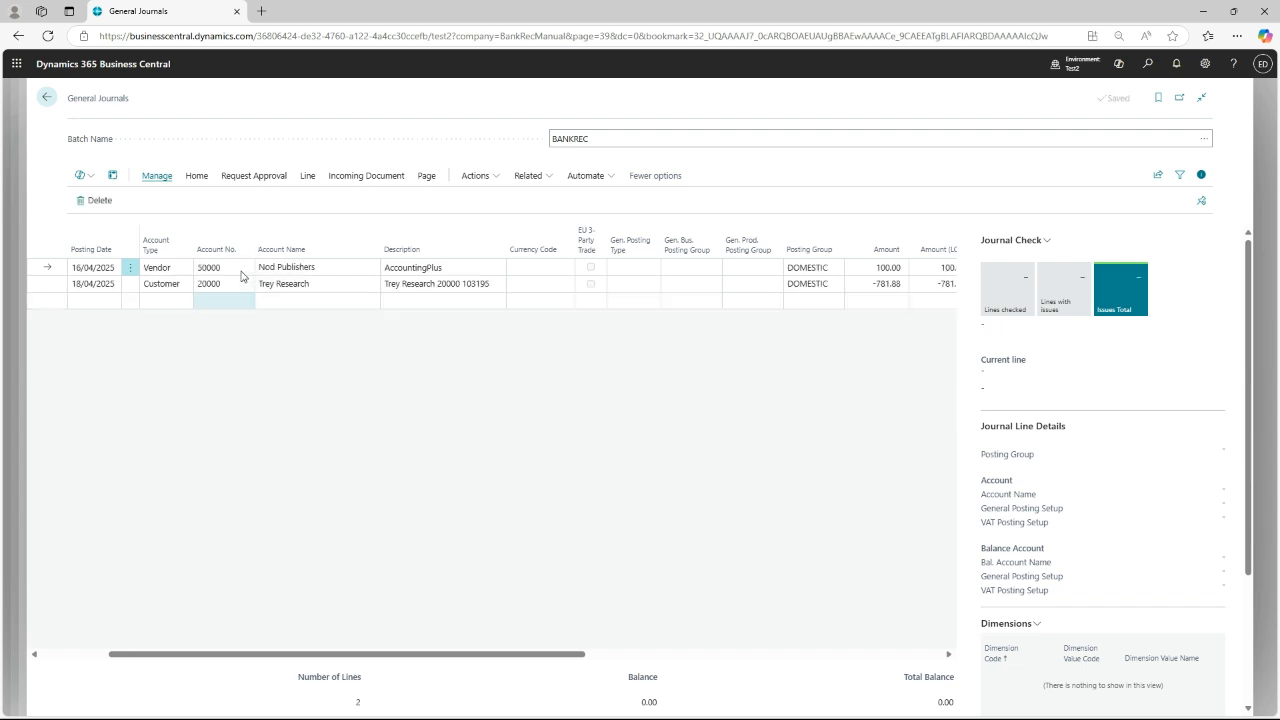
Post the remaining AccountingPlus and Trey Research lines in the BANKREC journal.
click(200, 178)
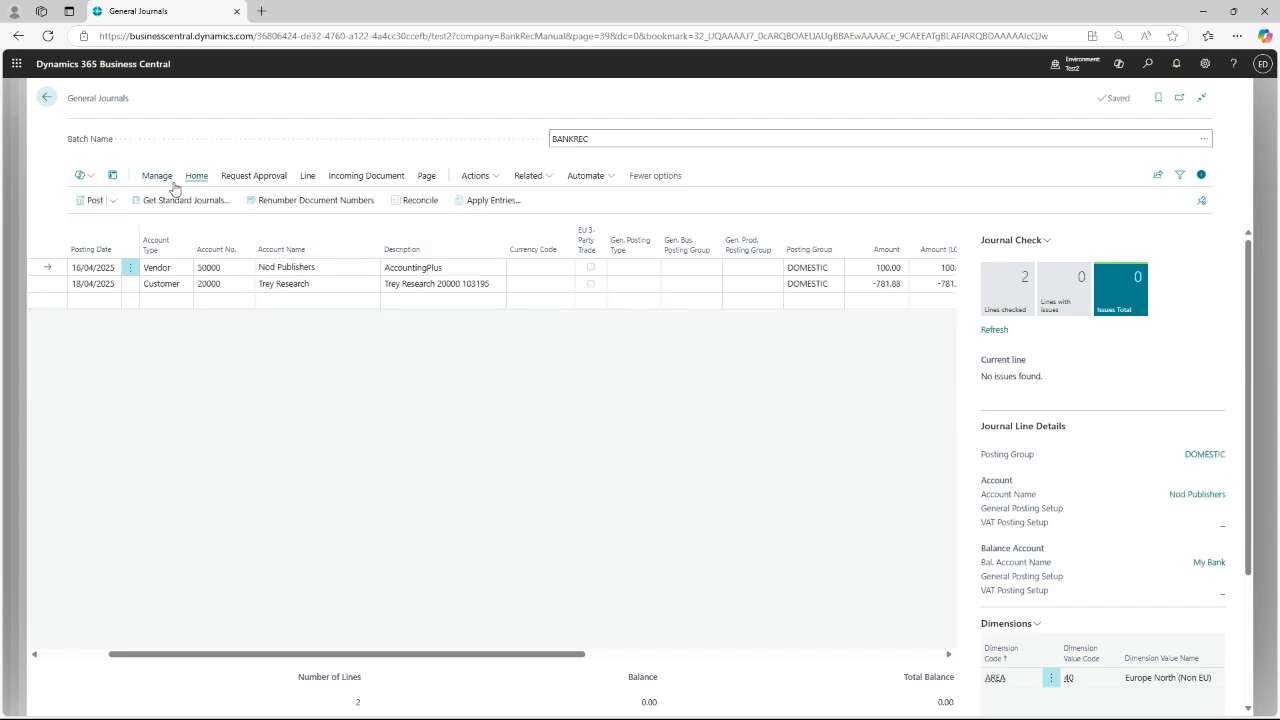
click(76, 203)
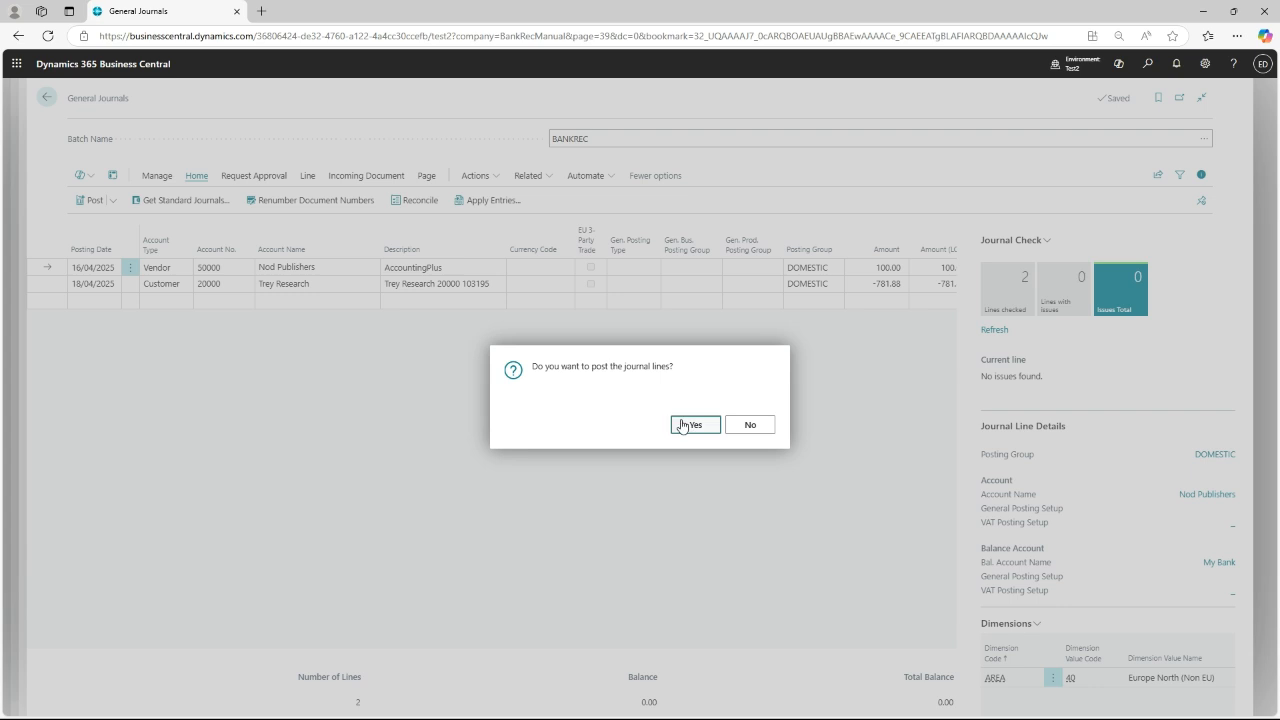
click(689, 424)
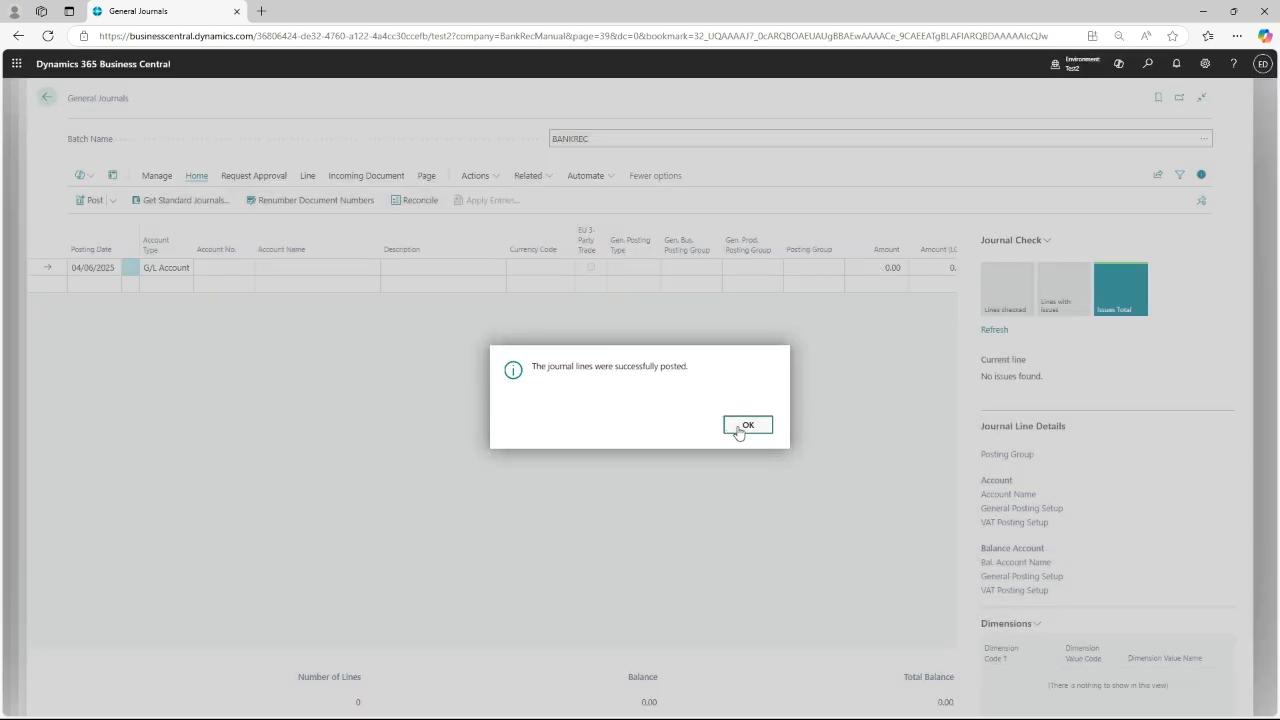
click(745, 427)
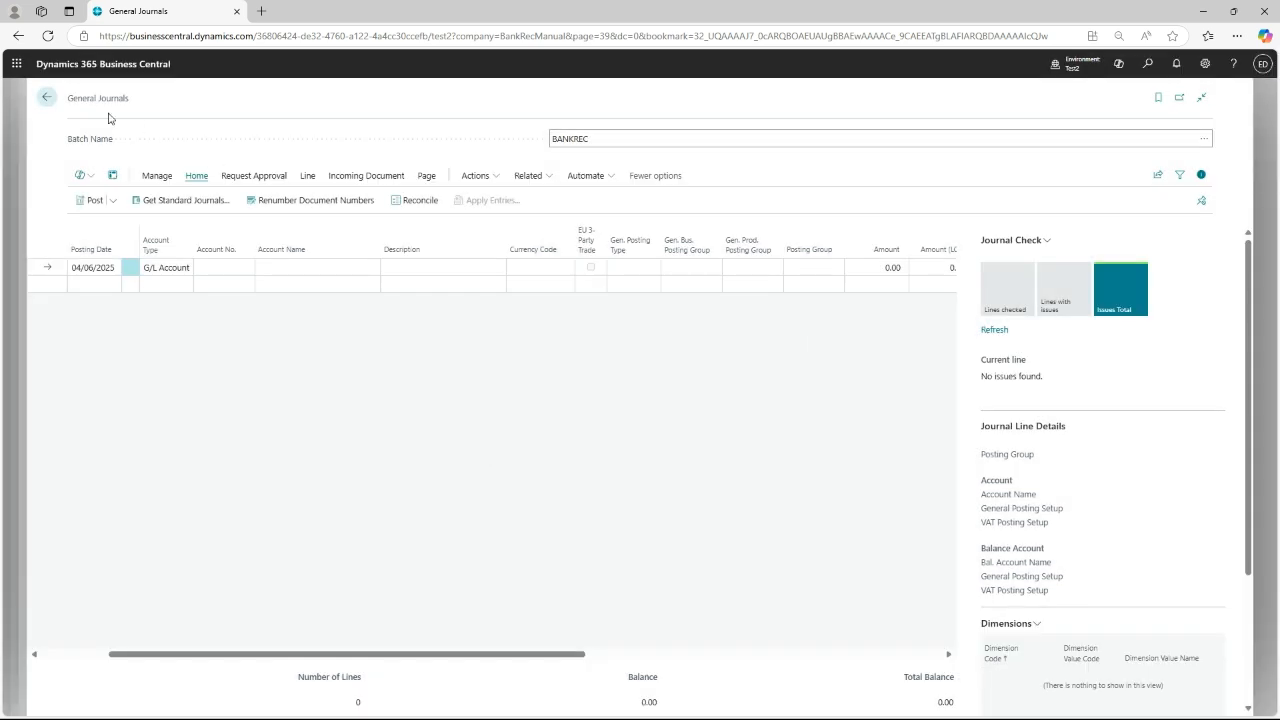
Return to the MYBANK reconciliation and transfer the unmatched BALANCE CASHBACK line to the GENERAL template's BANKREC journal batch.
click(47, 97)
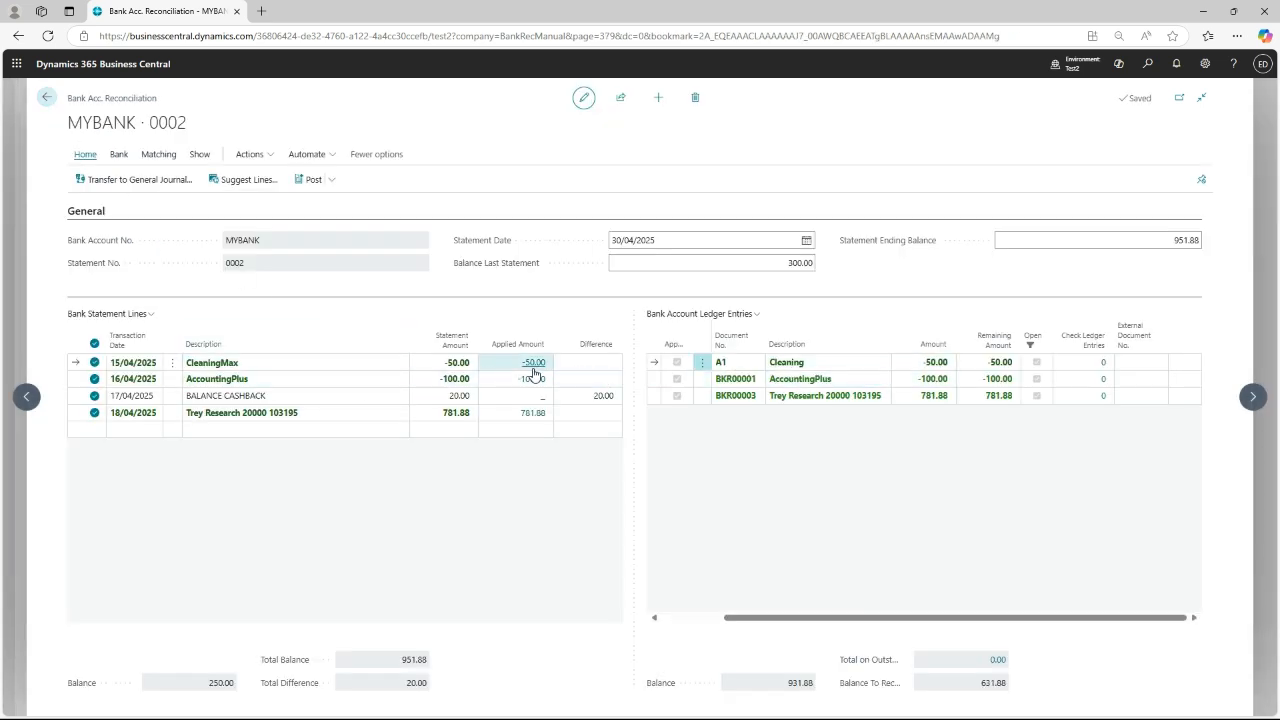
click(258, 400)
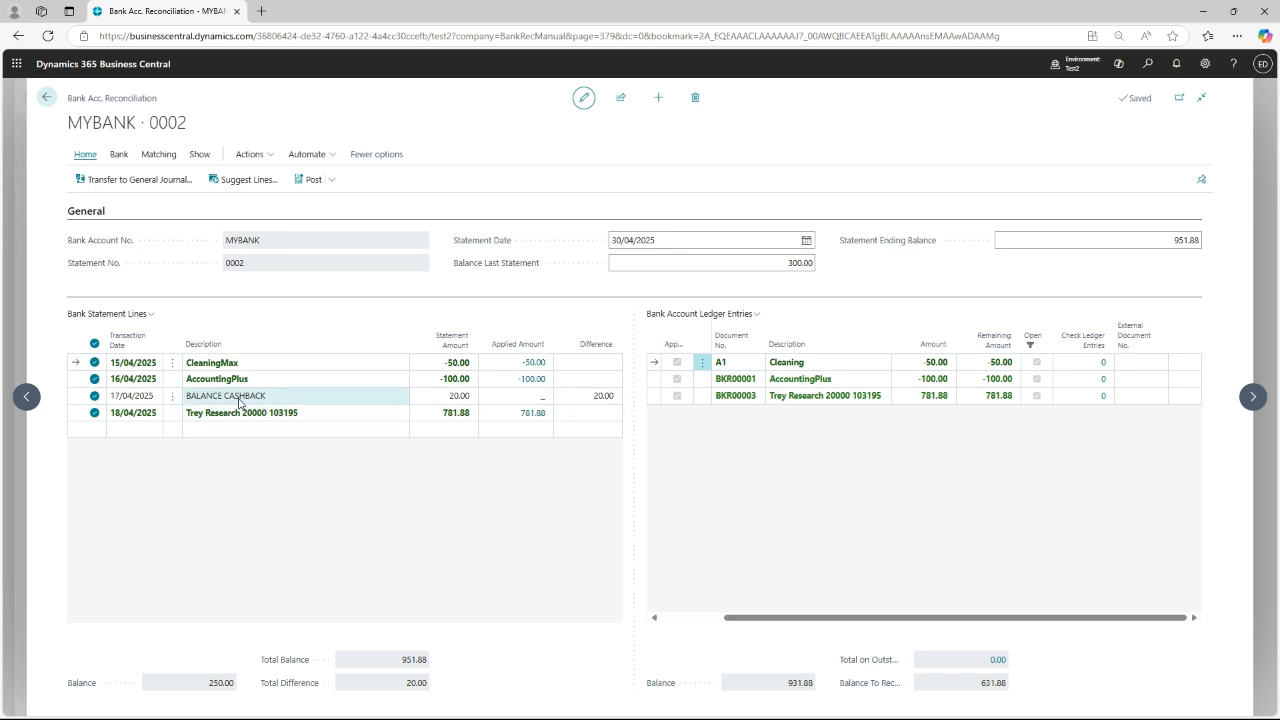
click(162, 189)
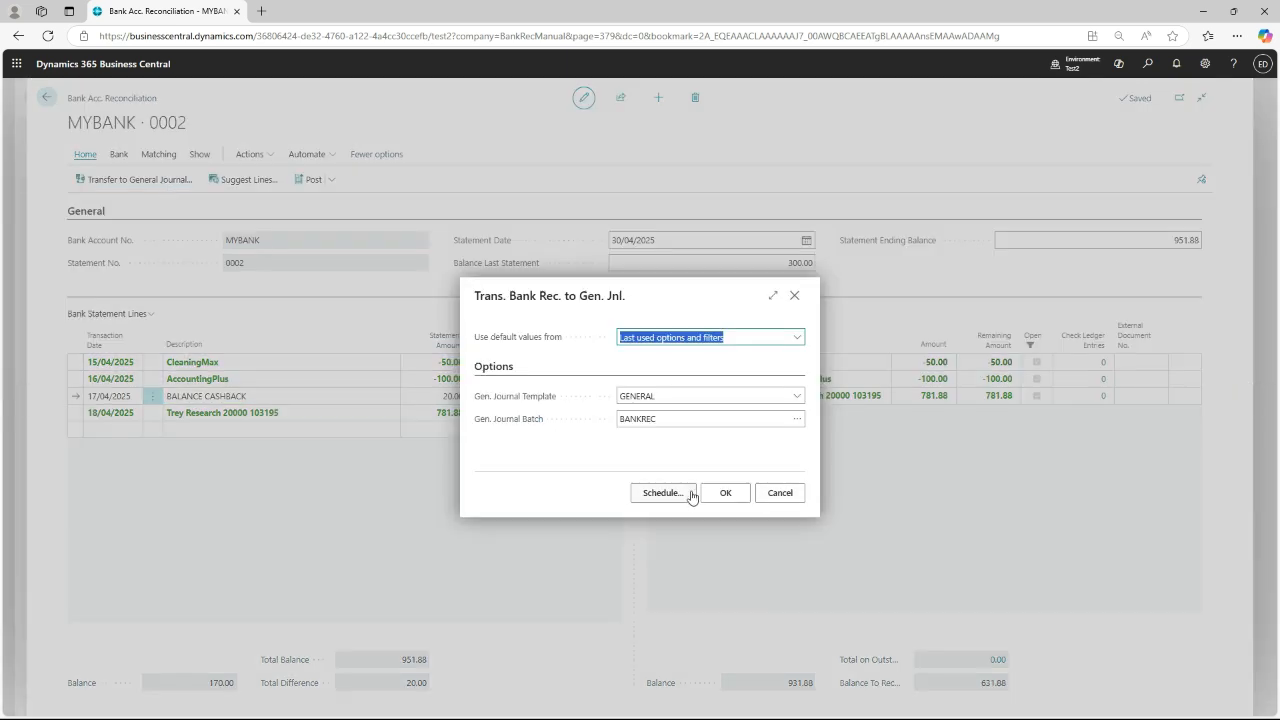
click(723, 494)
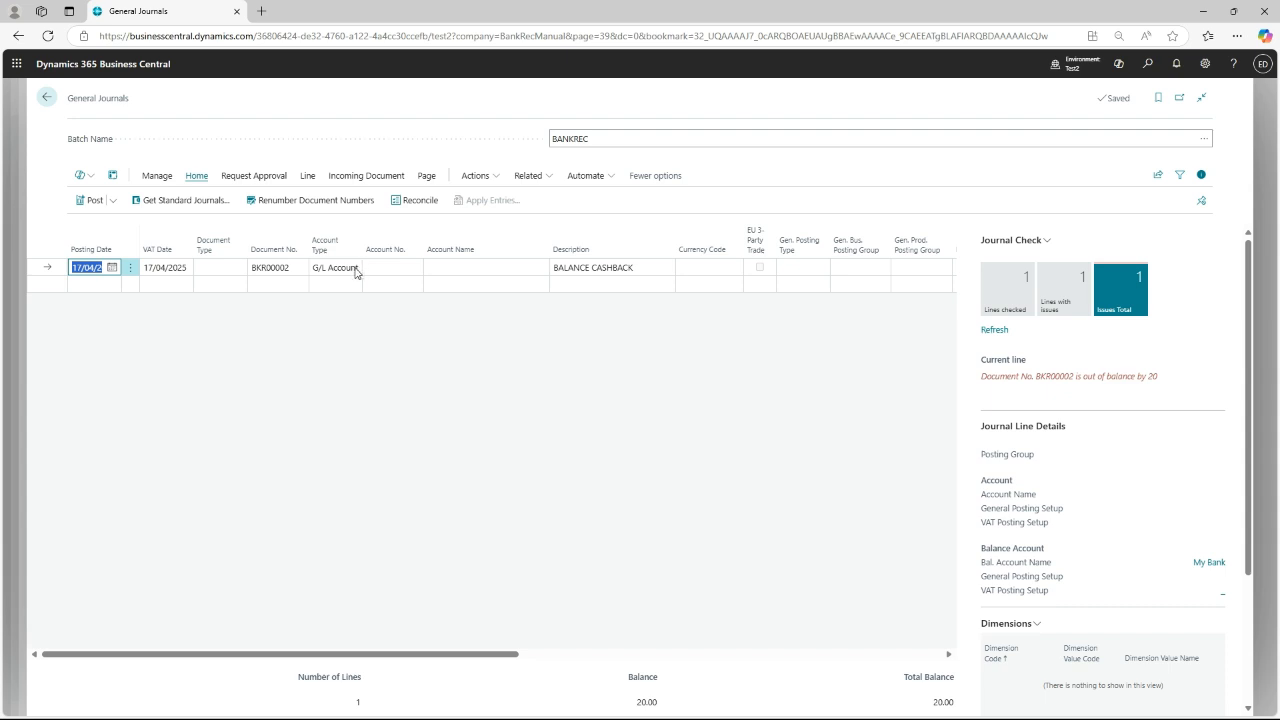
Assign G/L account 8640, Miscellaneous, to the BALANCE CASHBACK line from the full account list.
click(385, 268)
click(411, 270)
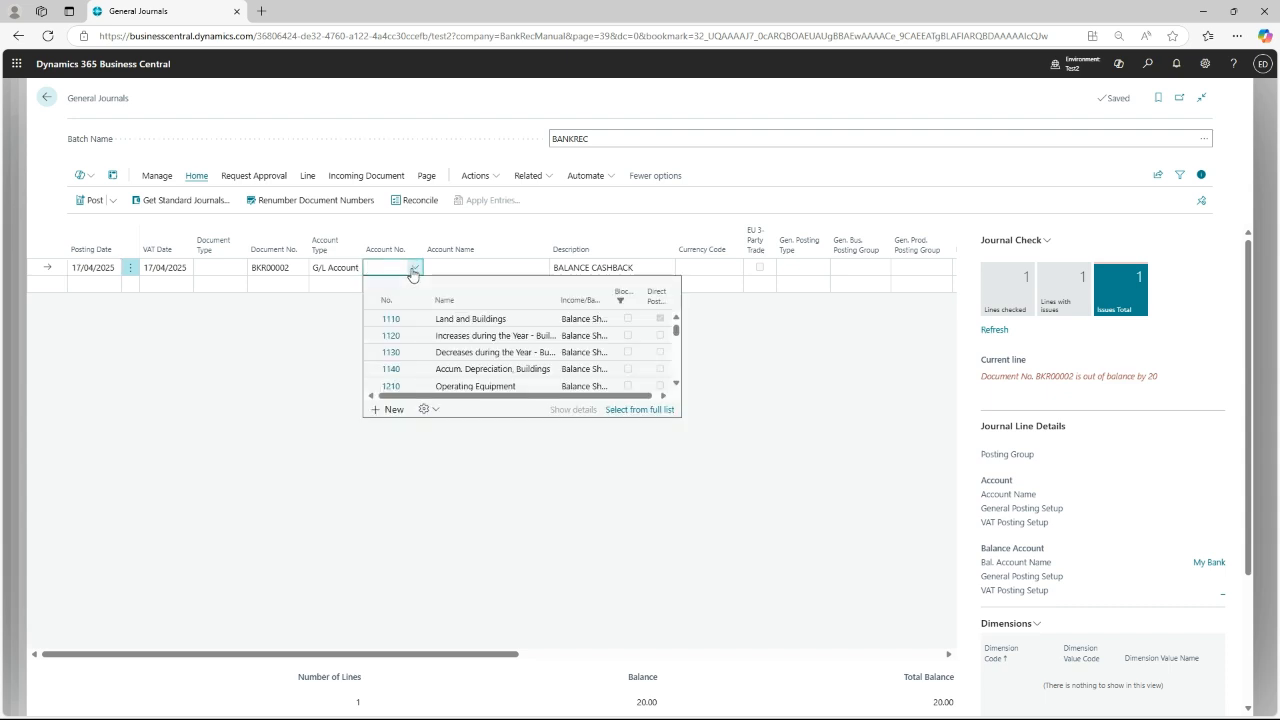
click(411, 270)
click(413, 270)
click(641, 409)
scroll(603, 413, down, 15)
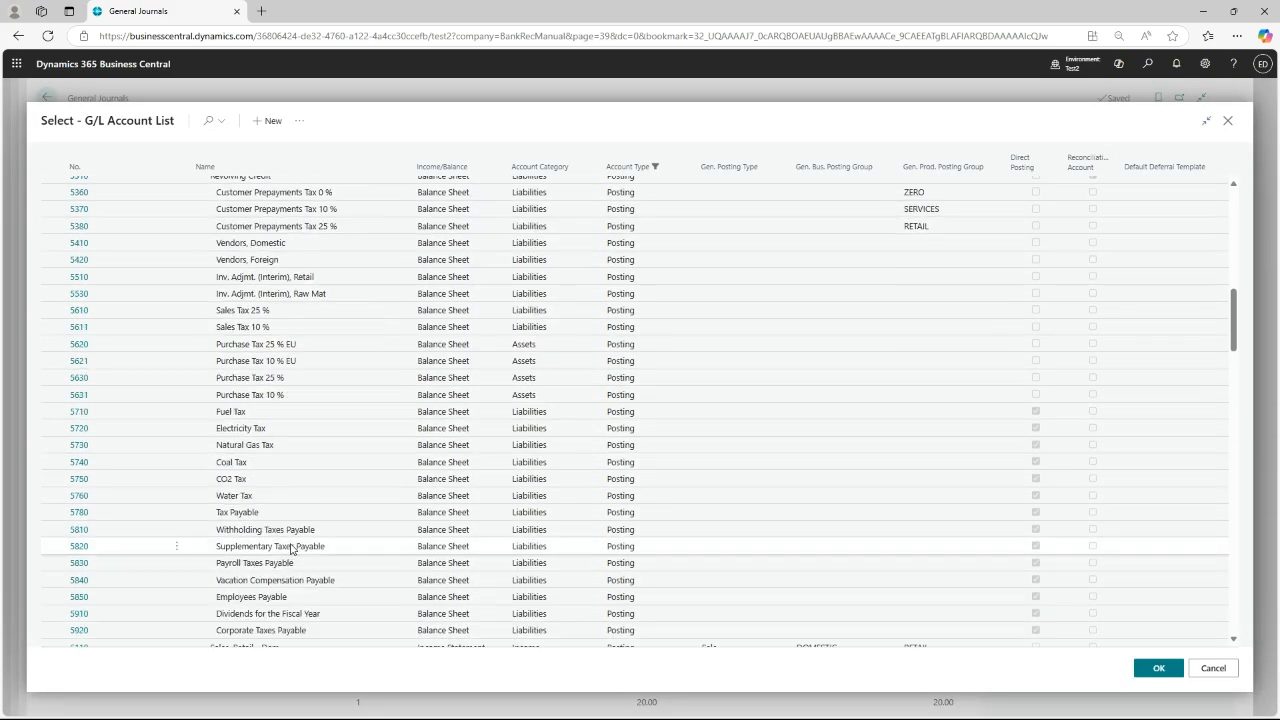
scroll(291, 548, down, 5)
scroll(320, 540, down, 8)
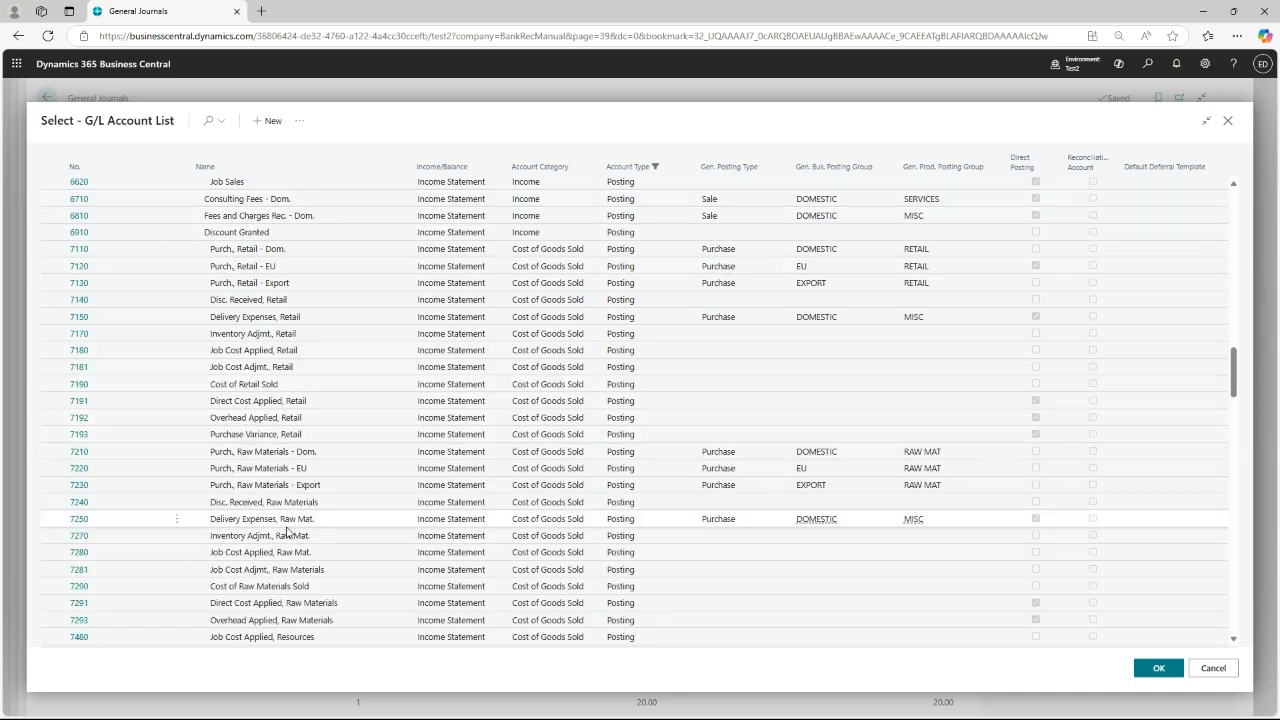
scroll(287, 530, down, 5)
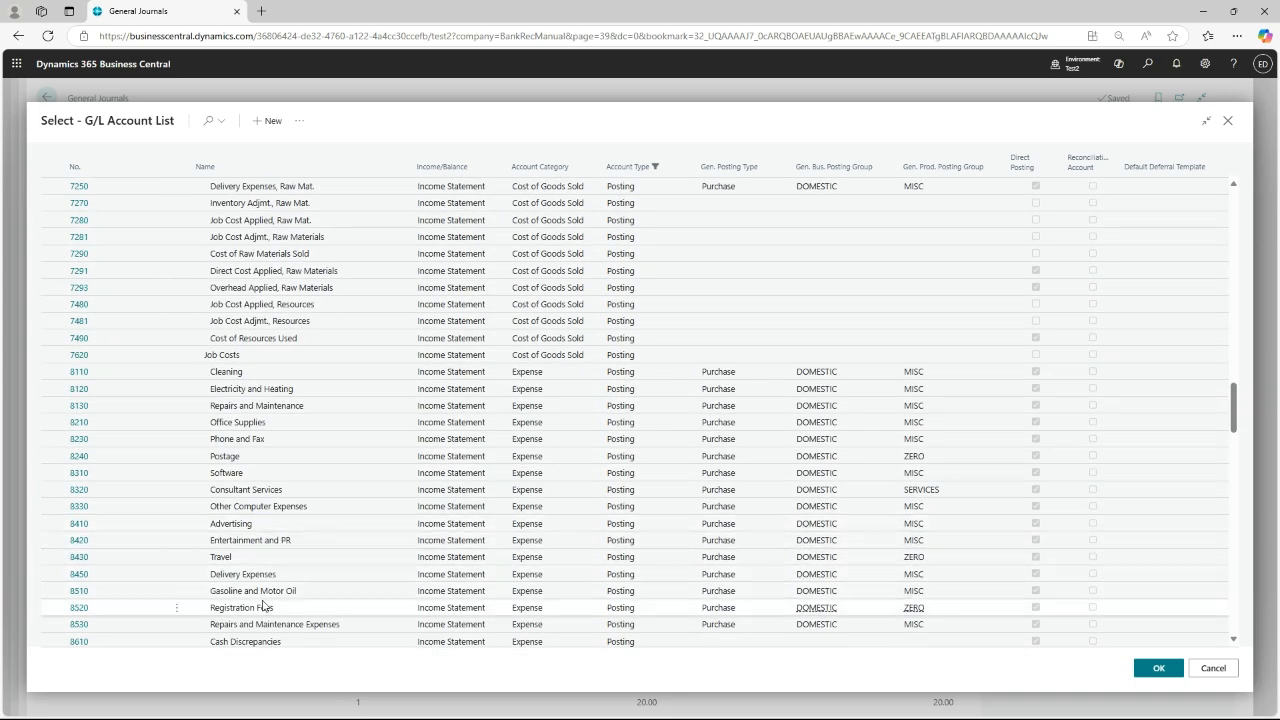
scroll(270, 590, down, 2)
click(268, 560)
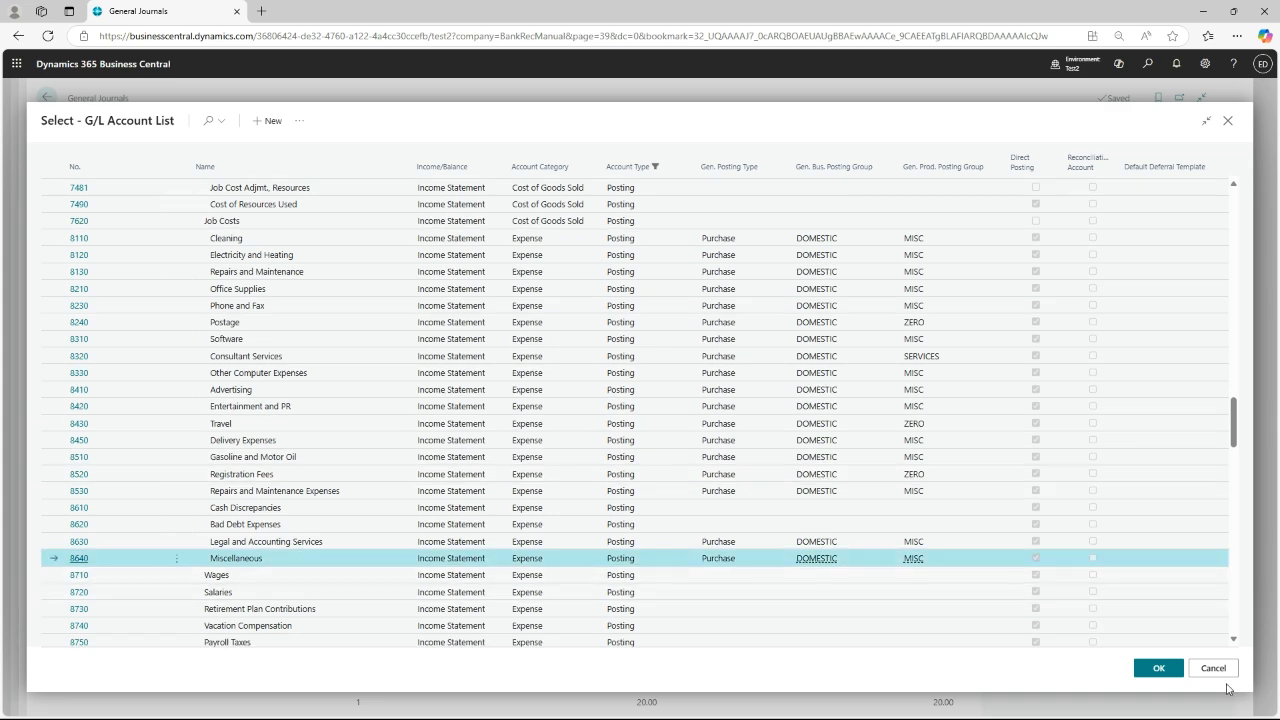
click(1157, 670)
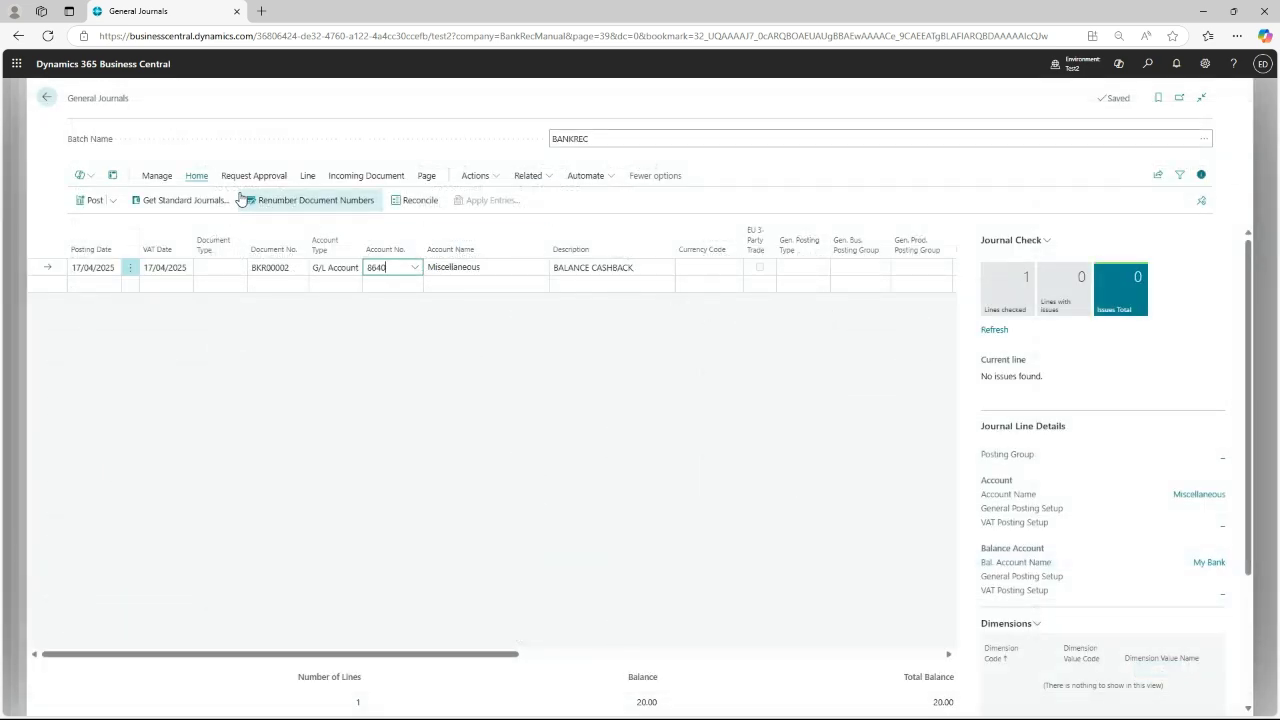
Post the BALANCE CASHBACK journal line and return to the MYBANK reconciliation.
click(90, 200)
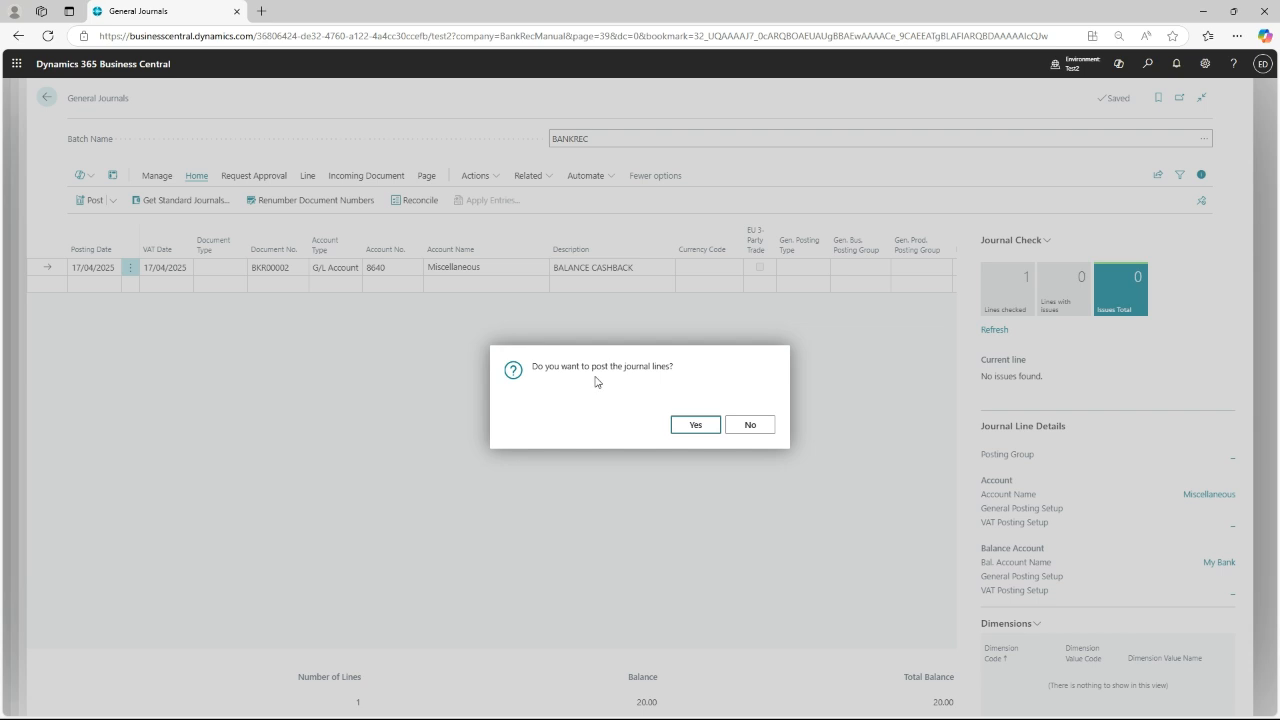
click(693, 427)
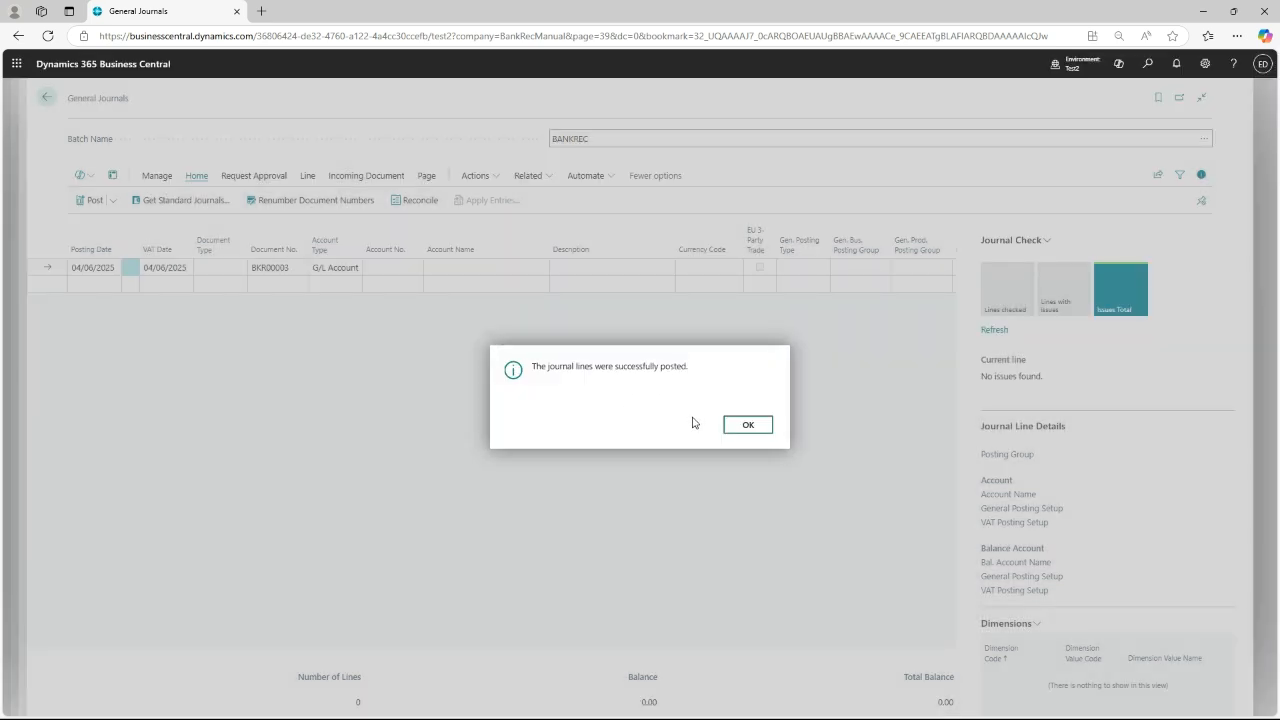
click(748, 424)
click(45, 101)
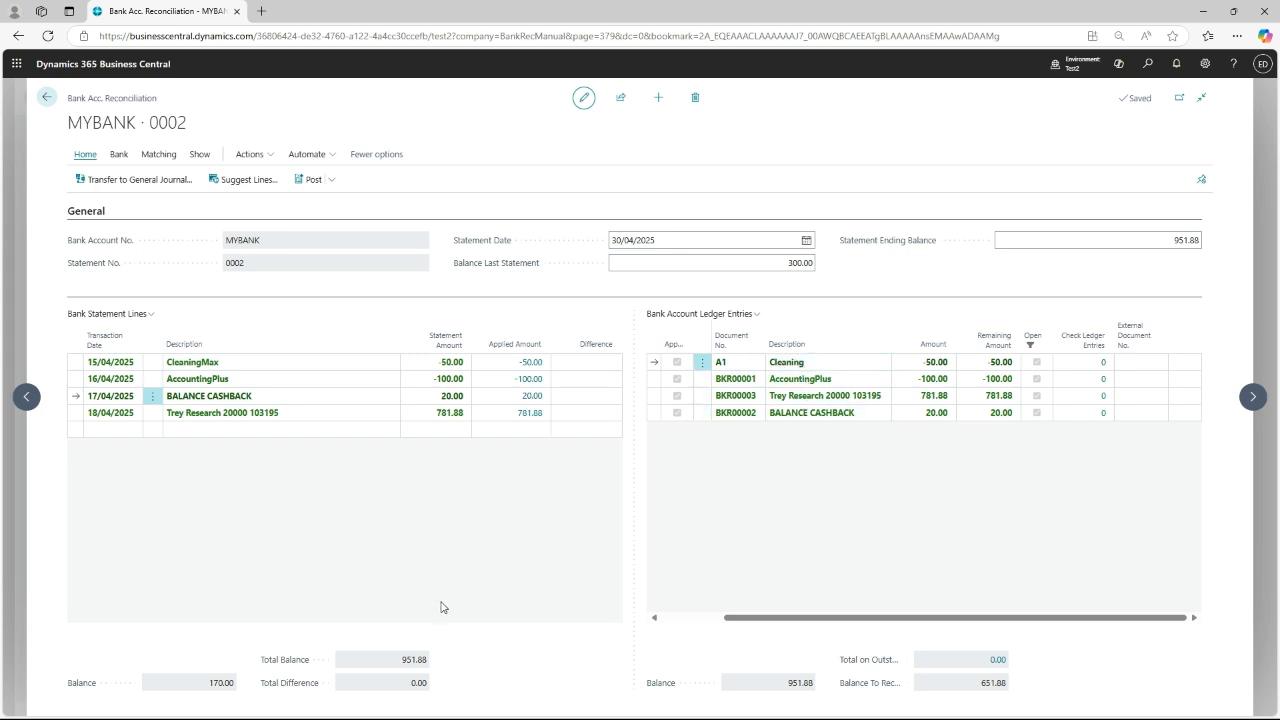
Post the MYBANK reconciliation for statement 0002 and open the resulting bank account statement.
click(1102, 246)
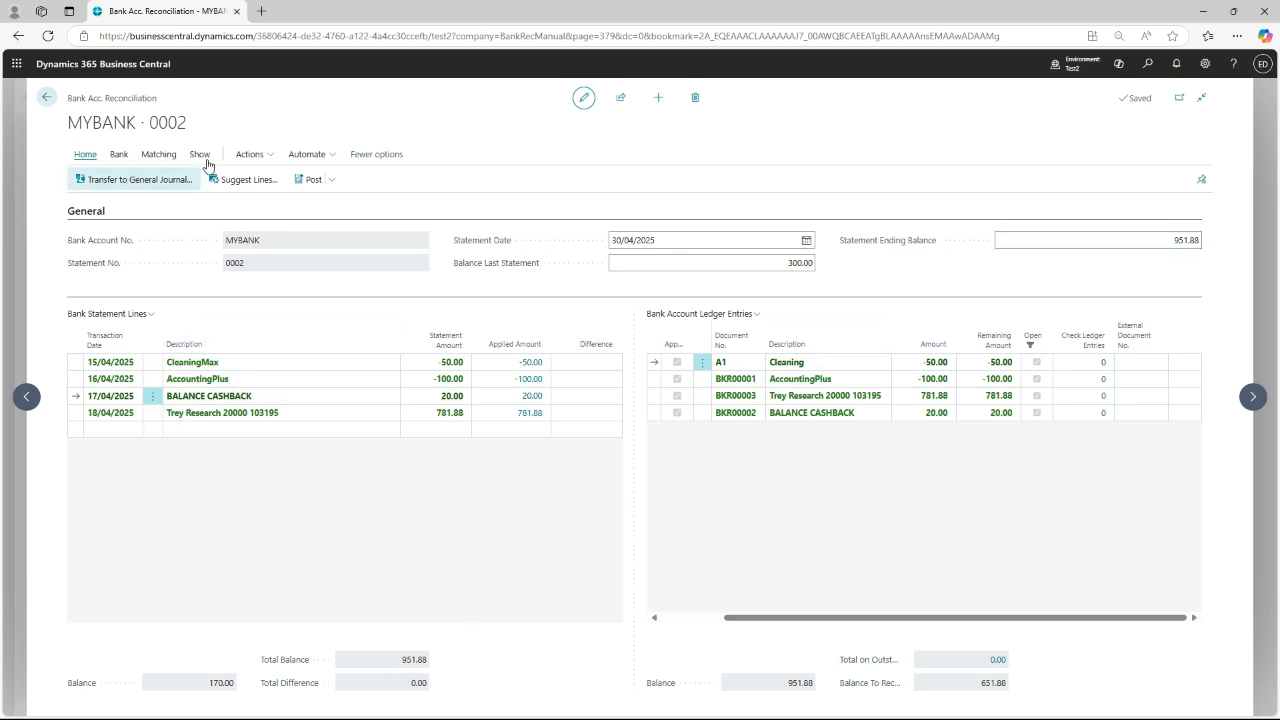
click(313, 183)
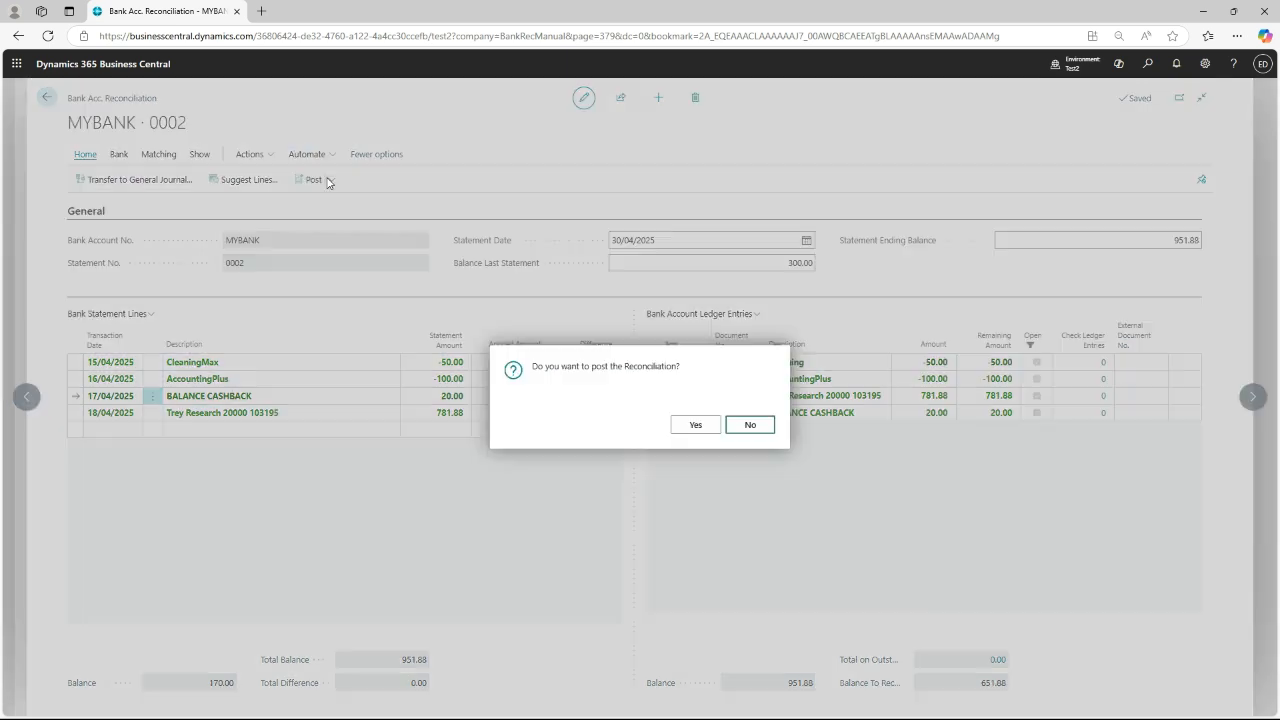
click(709, 430)
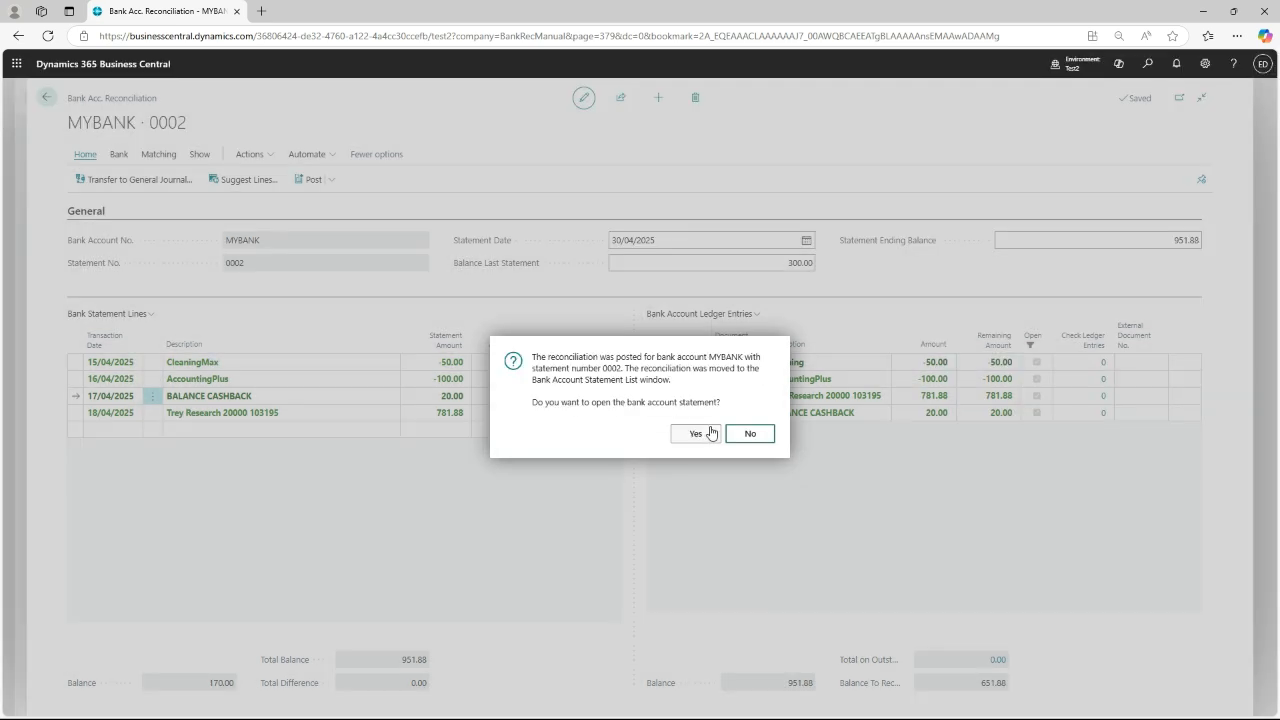
click(716, 437)
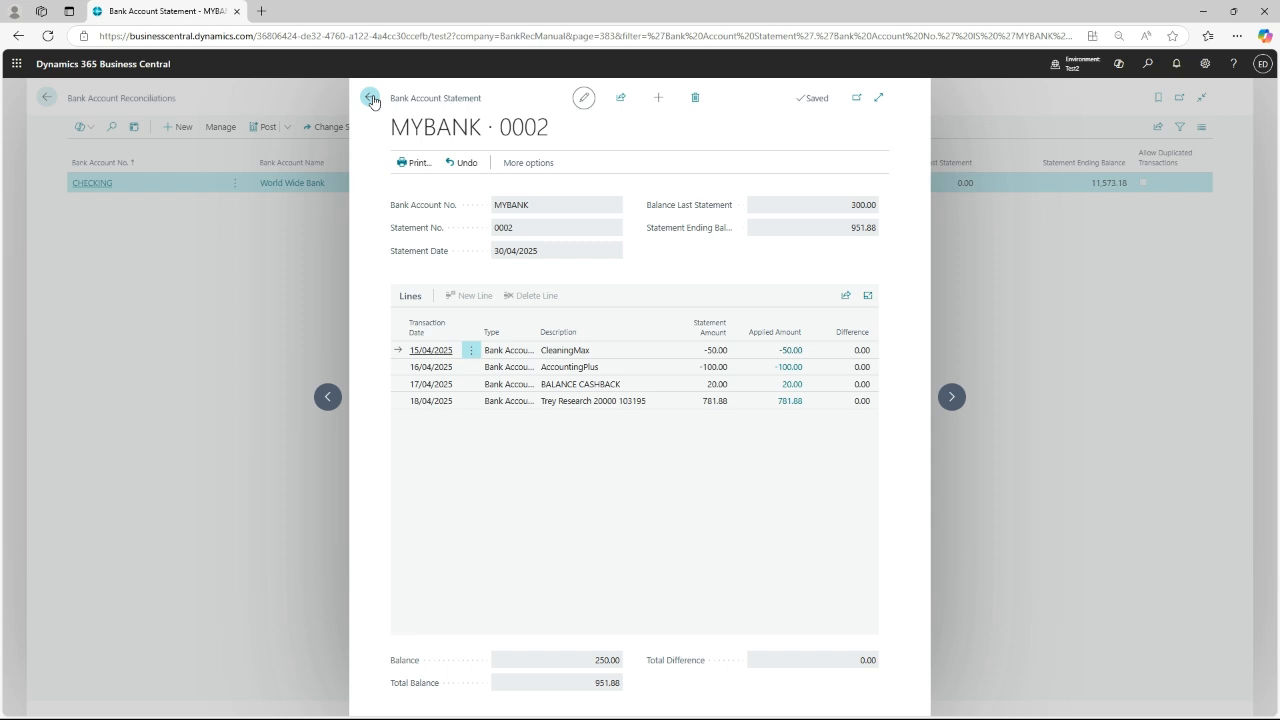
Open the Microsoft AppSource apps page, search it for matchbc and locate the Intuitive Bank Reconciliation app.
click(1149, 66)
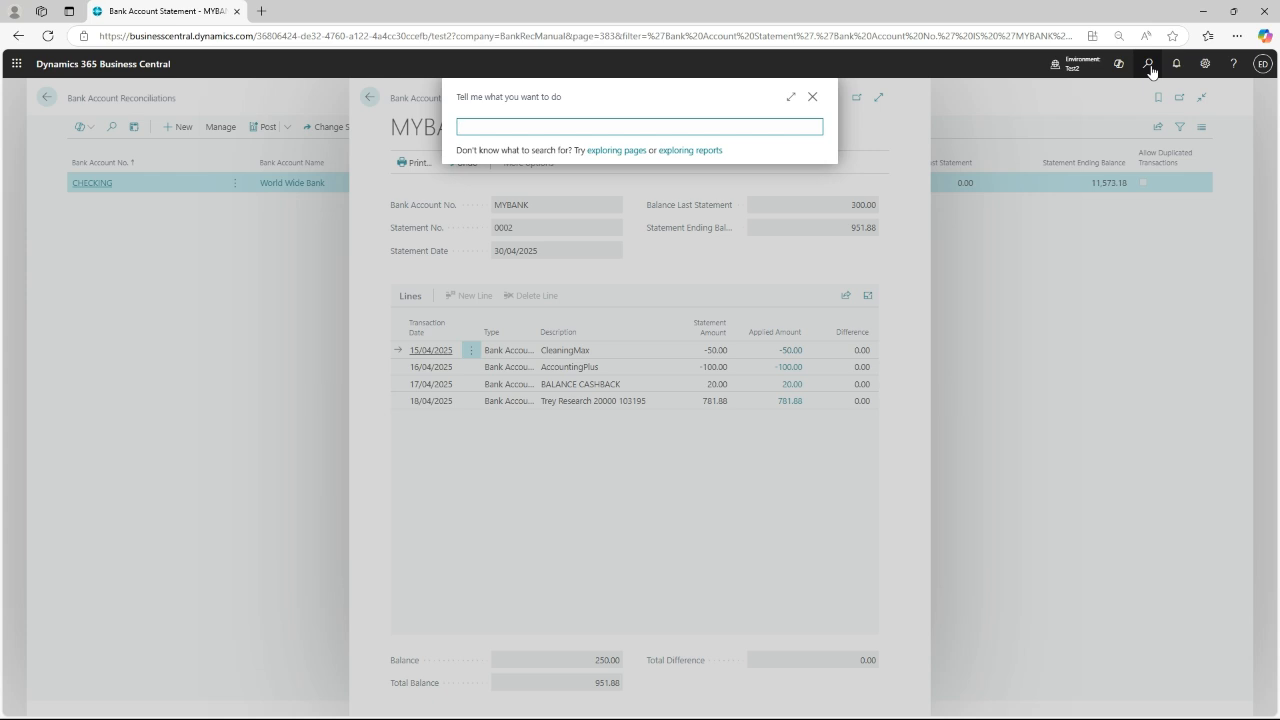
text(microsoft app)
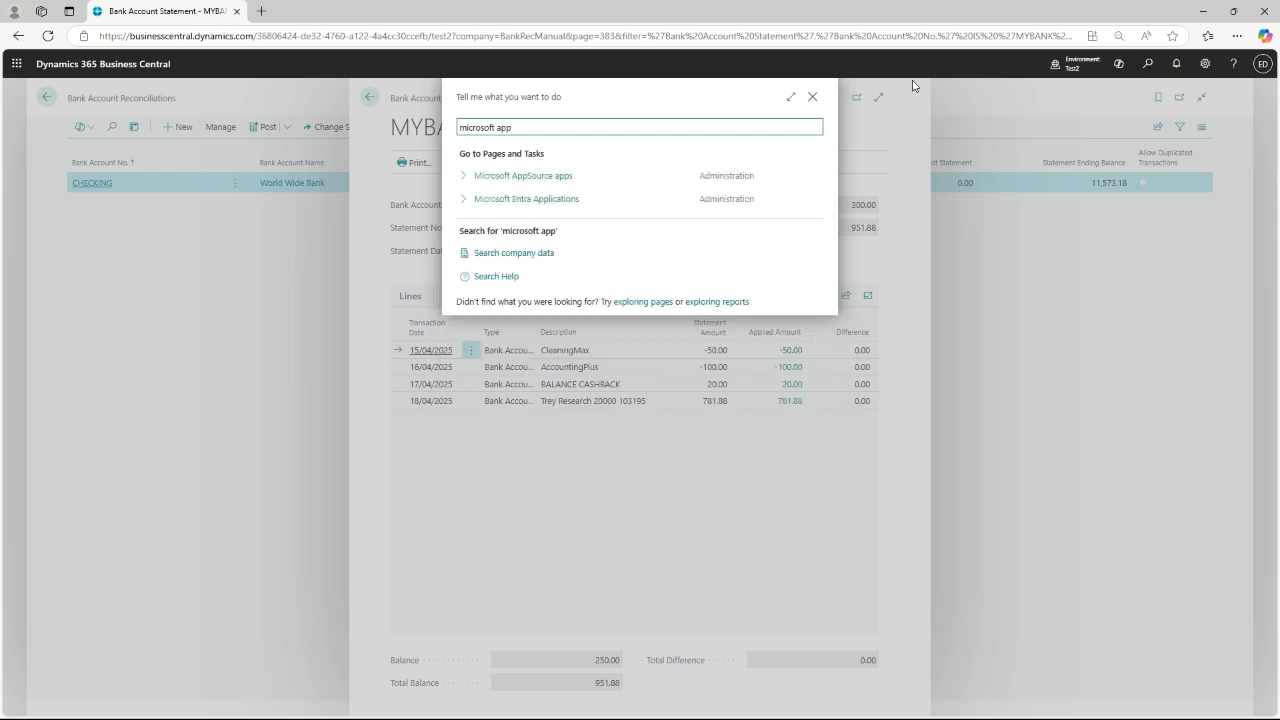
click(496, 176)
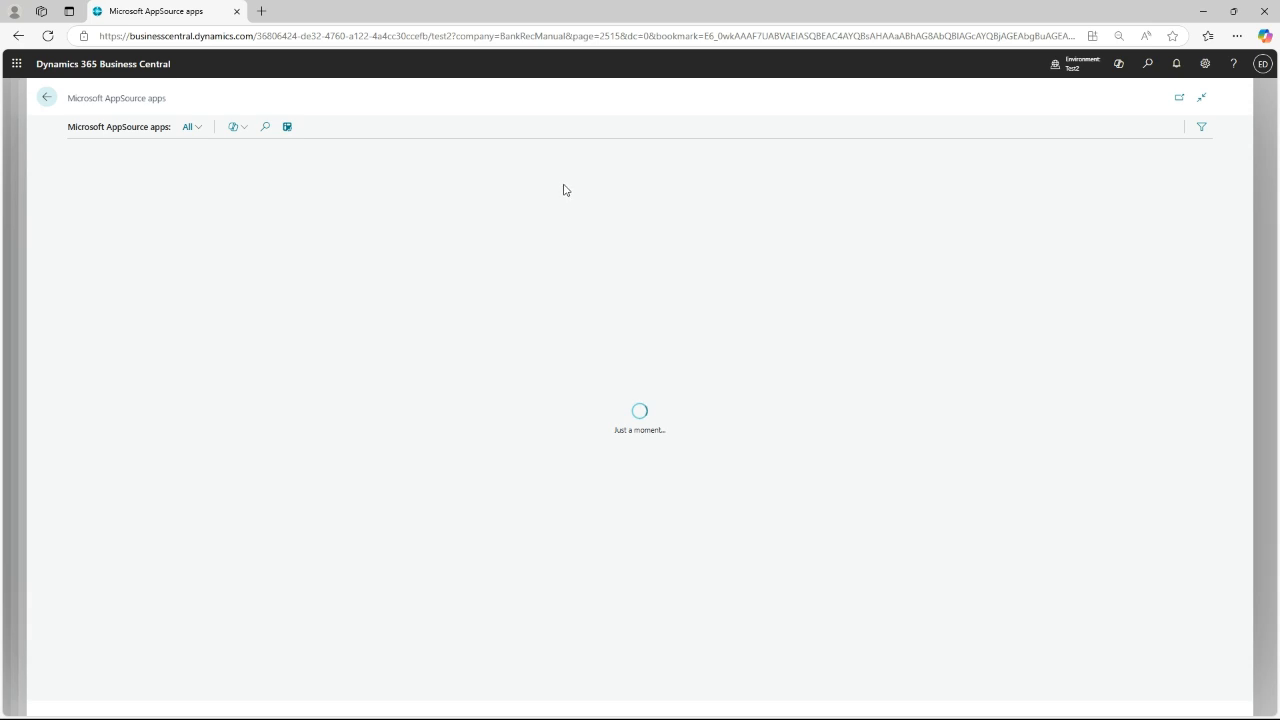
click(266, 128)
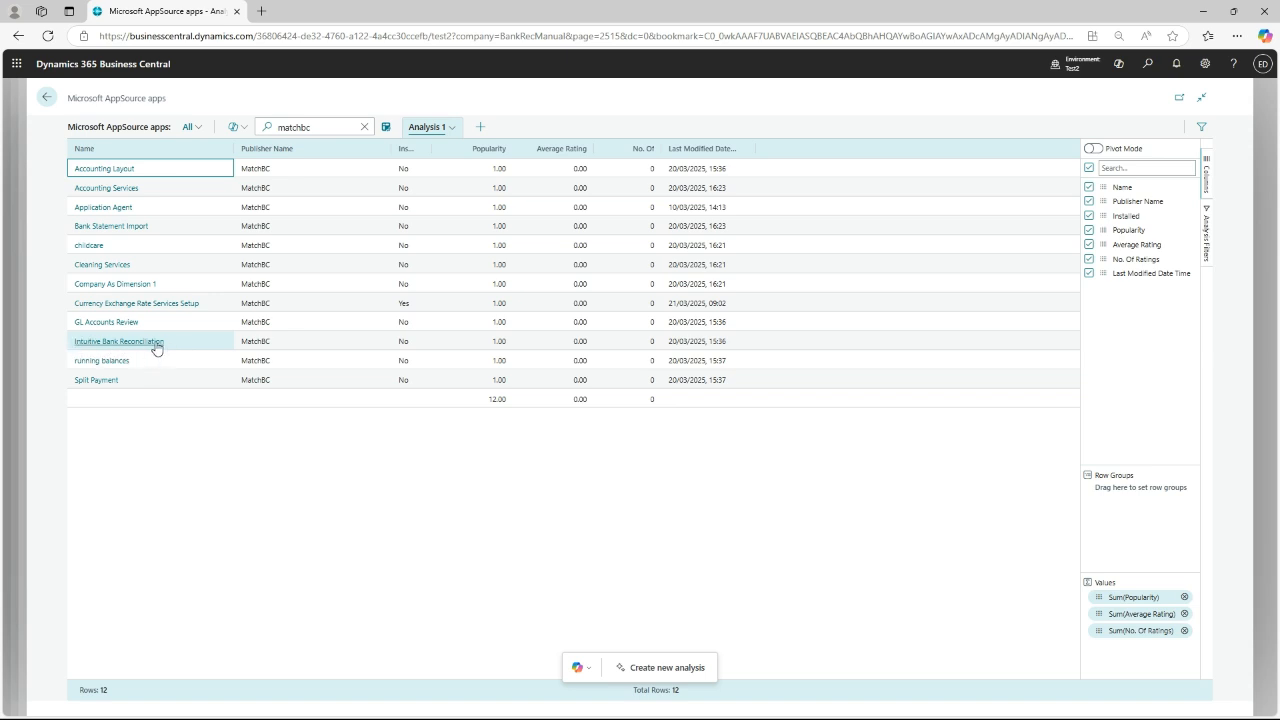
click(258, 346)
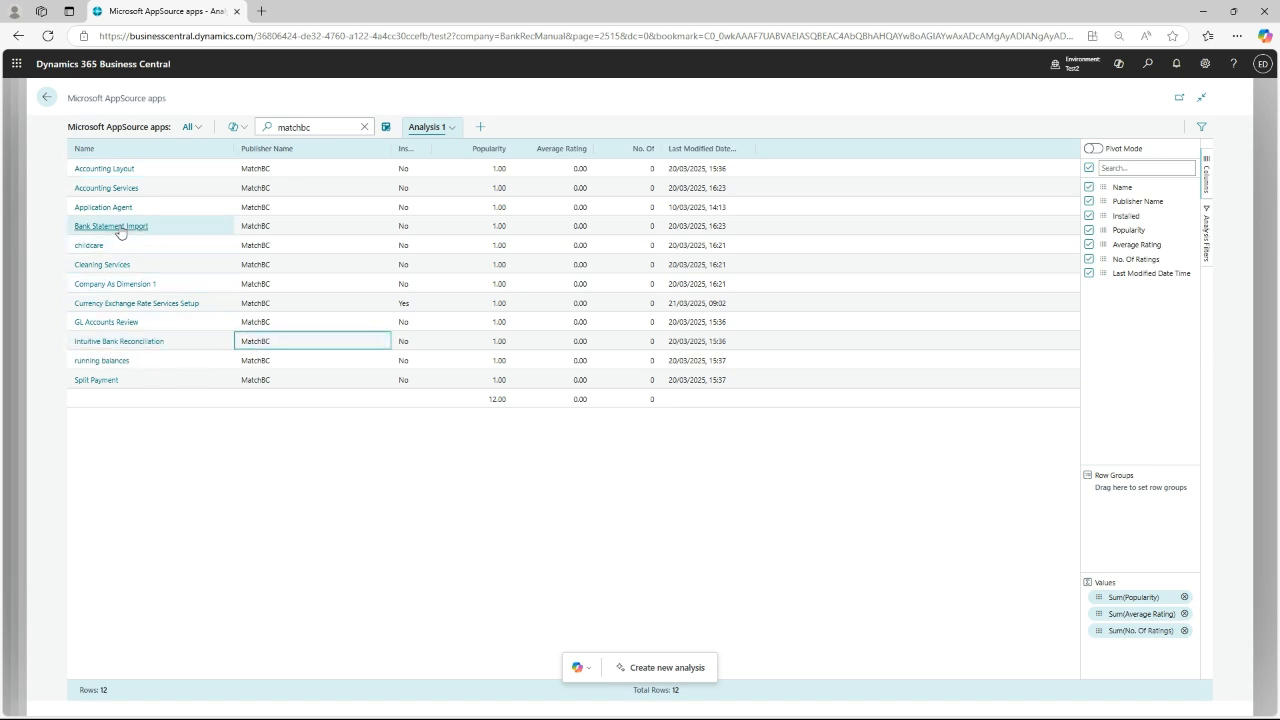